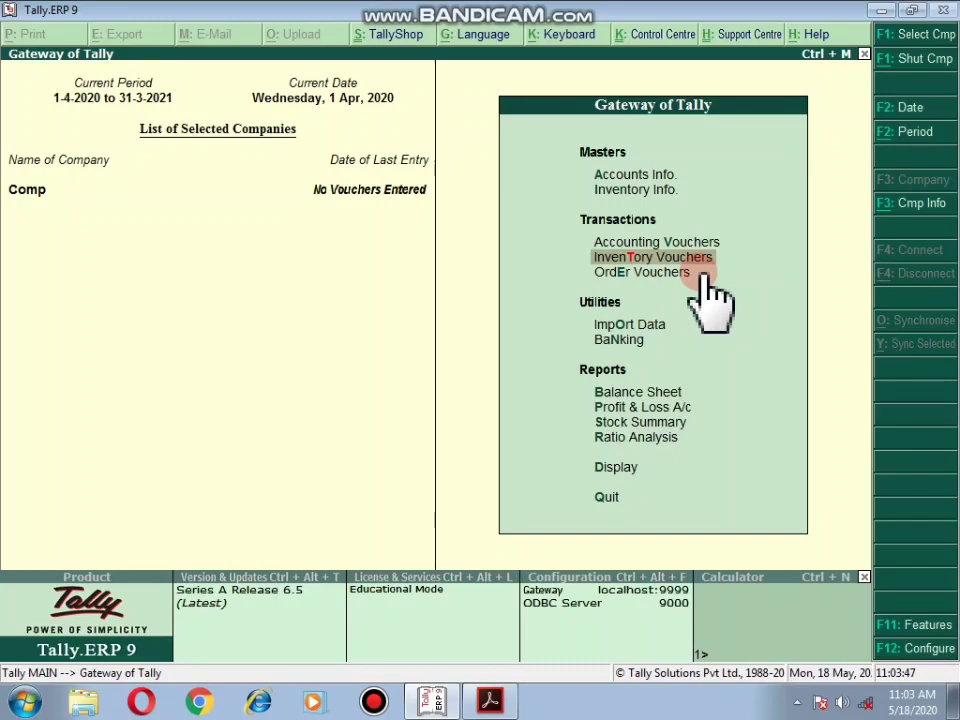
Step: Read the first transactions in the Adobe Acrobat Reader PDF and return to Tally.ERP 9
click(490, 701)
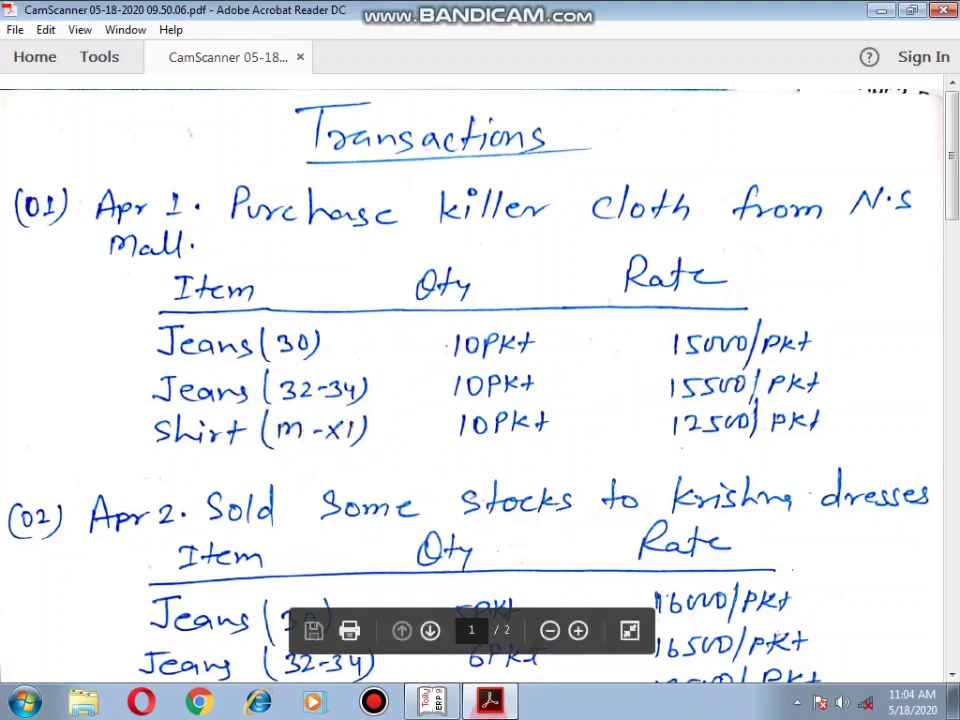
click(432, 700)
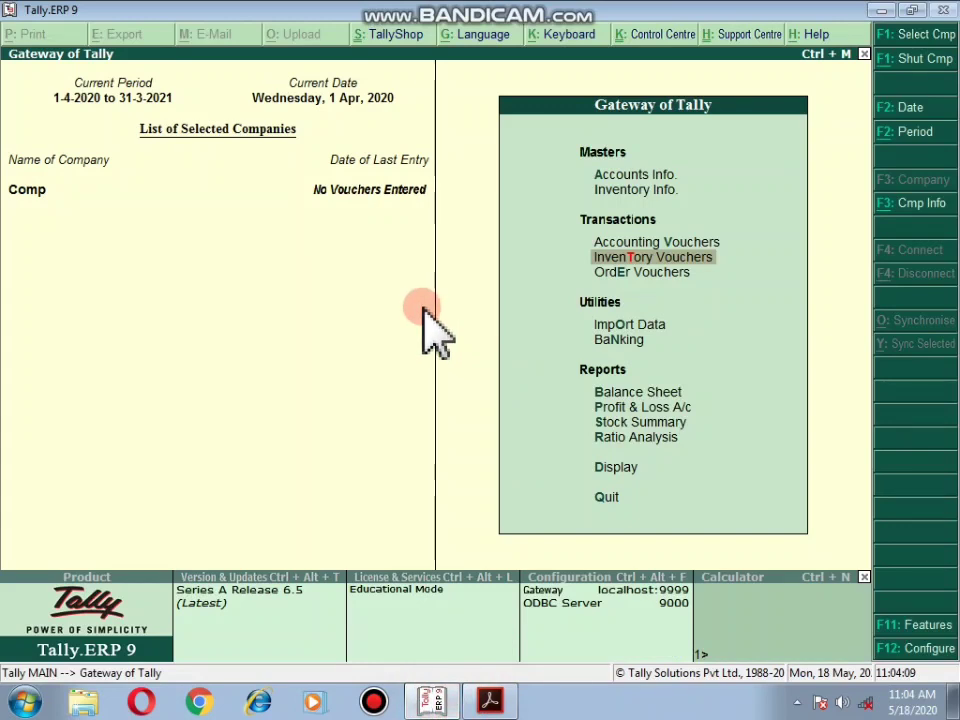
key(Up)
key(Up)
key(Up)
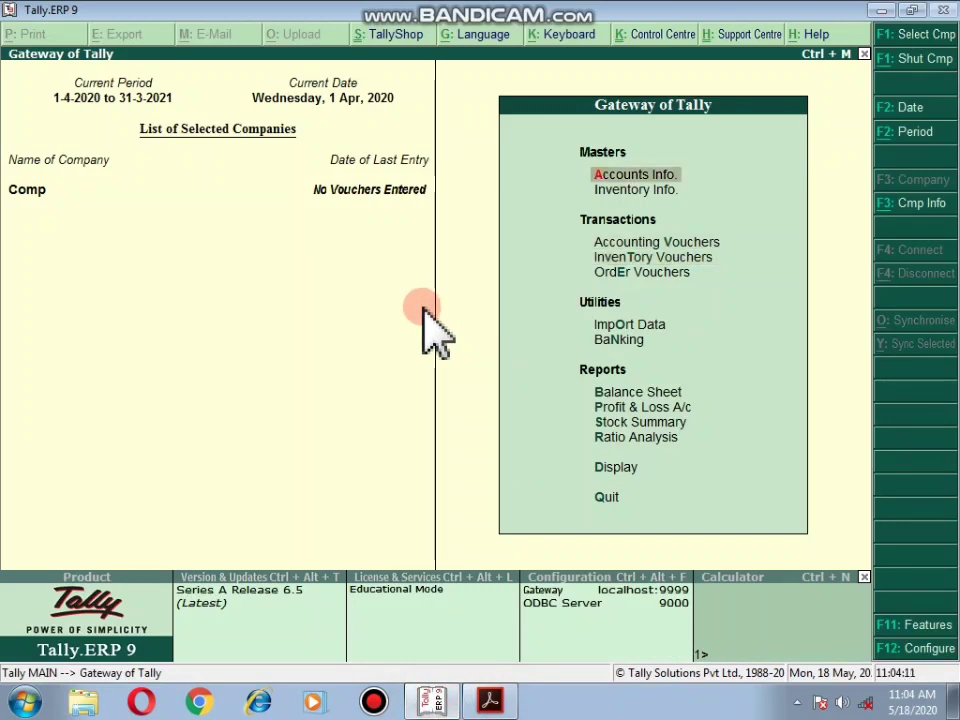
key(Return)
key(l)
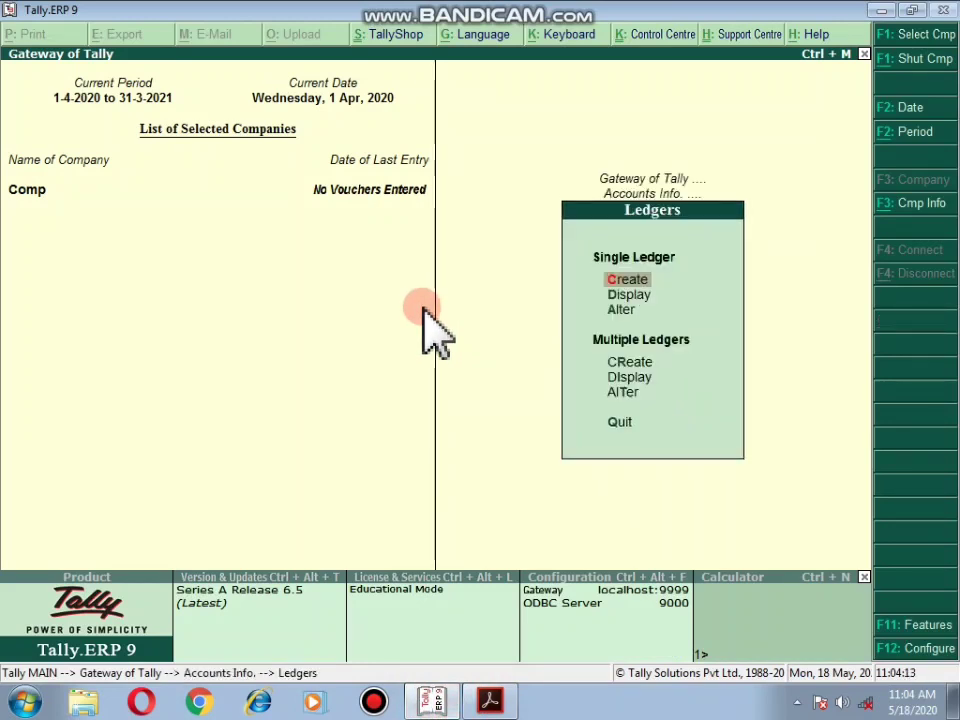
key(Escape)
key(Escape)
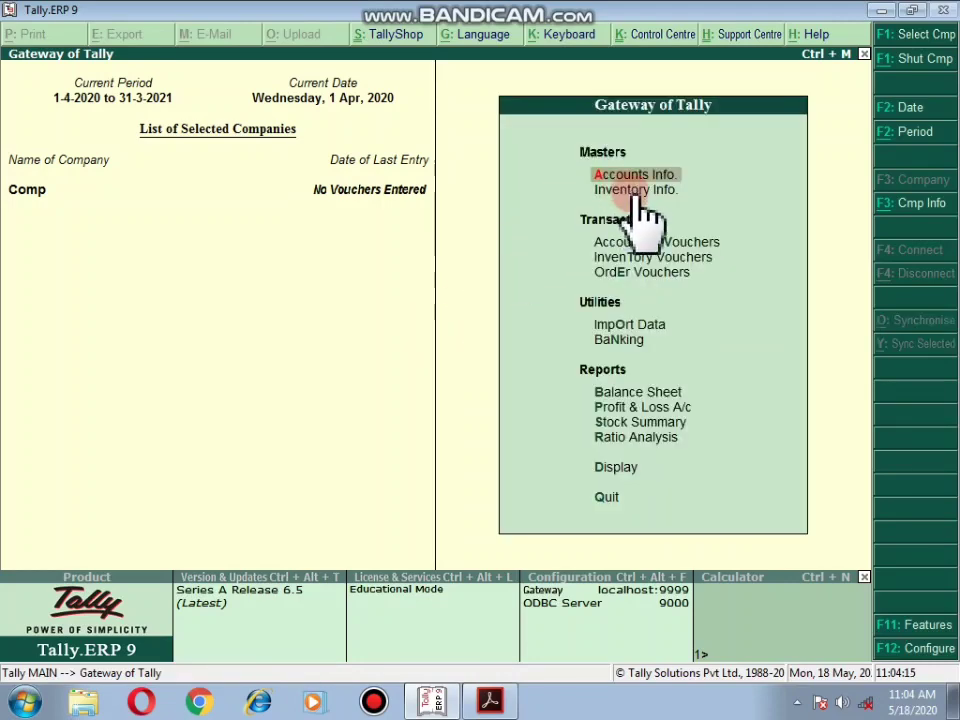
key(Return)
key(Return)
key(Escape)
key(Escape)
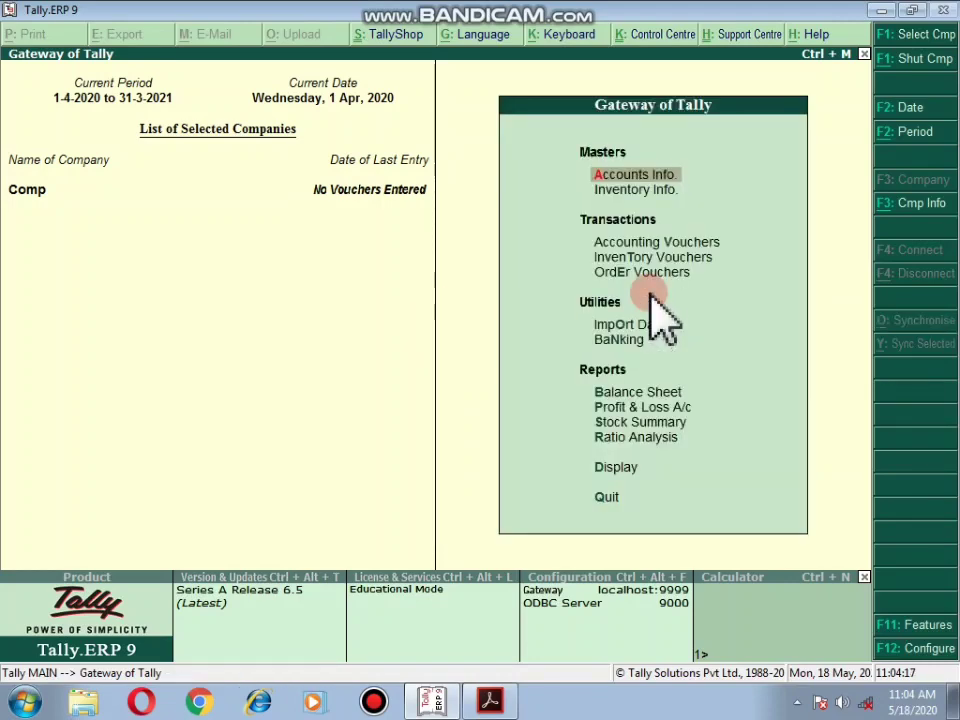
Step: Open the existing Ns Mall ledger for alteration from the single-ledger options
key(Return)
key(Down)
key(Return)
key(Down)
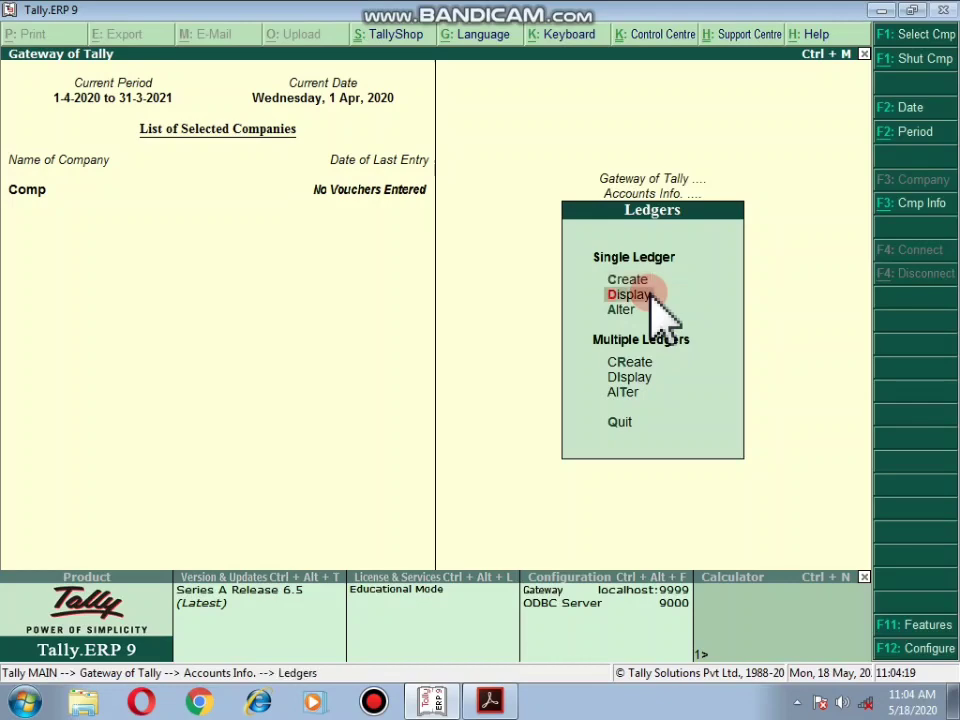
key(Up)
key(Return)
key(Escape)
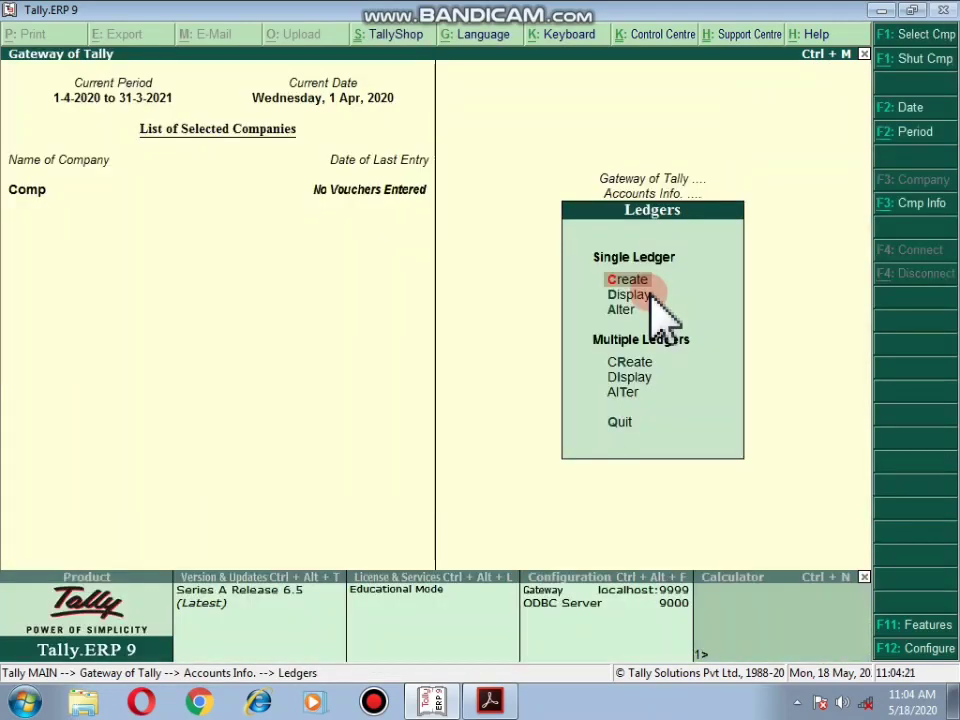
key(Down)
key(Down)
key(Return)
key(Down)
key(Down)
key(Down)
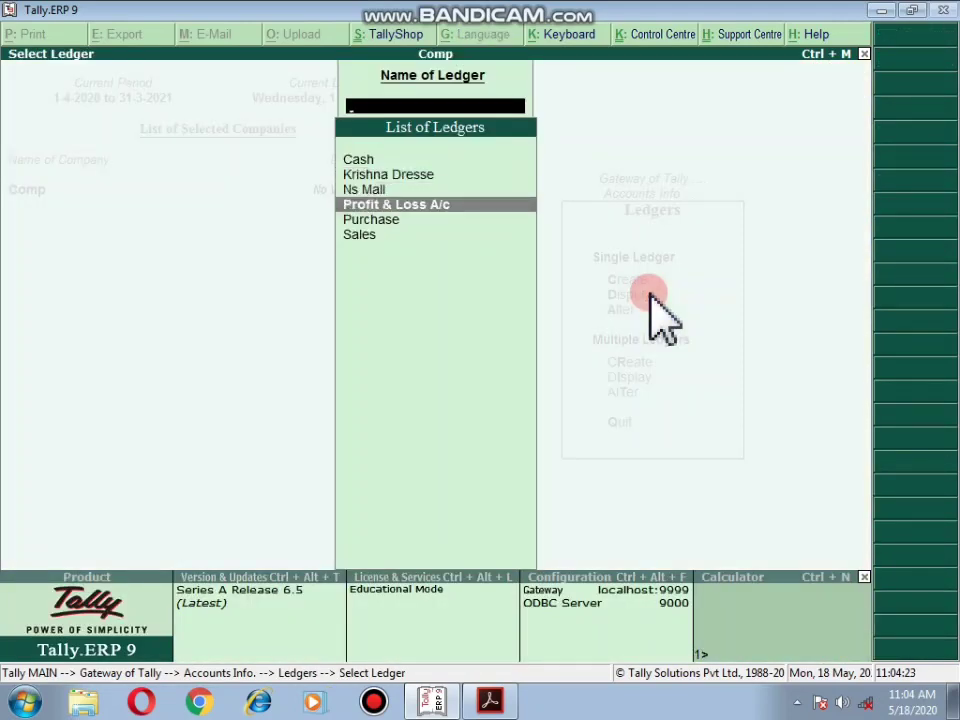
key(Up)
key(Return)
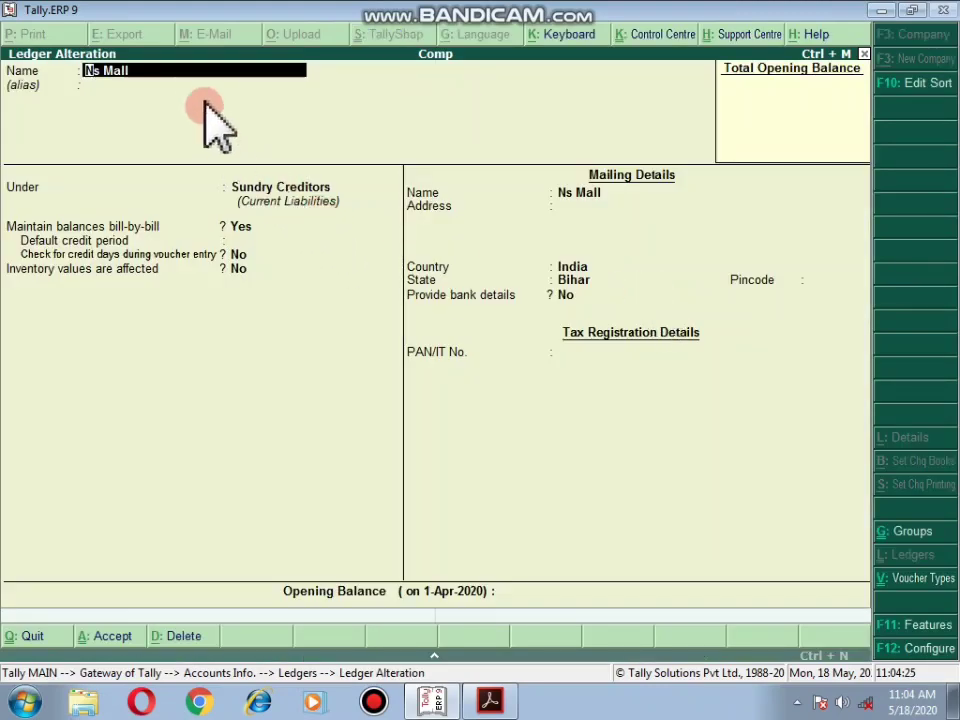
Step: Review the Ns Mall ledger's group, bill-by-bill and opening balance fields, accepting them without edits
key(Return)
key(Return)
key(BackSpace)
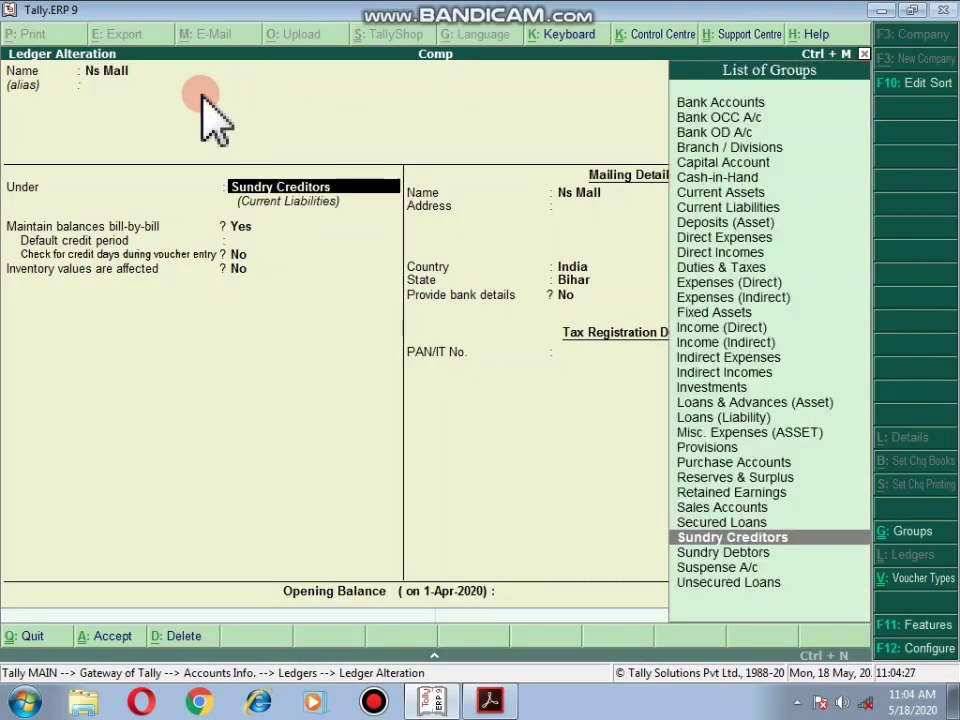
key(Return)
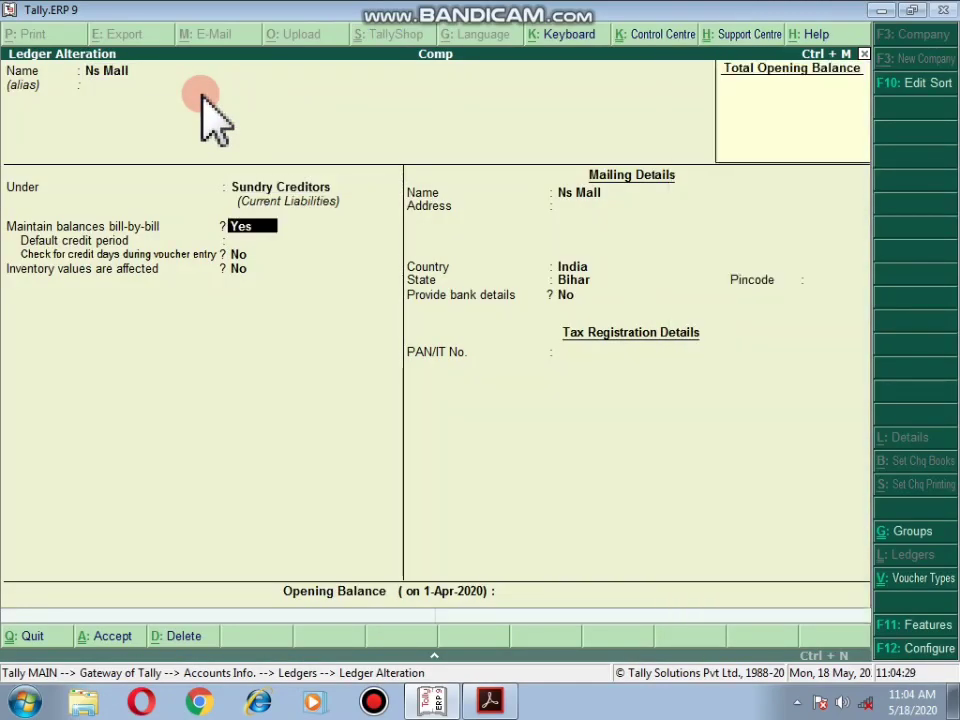
key(Return)
key(Return)
key(Return)
key(Return)
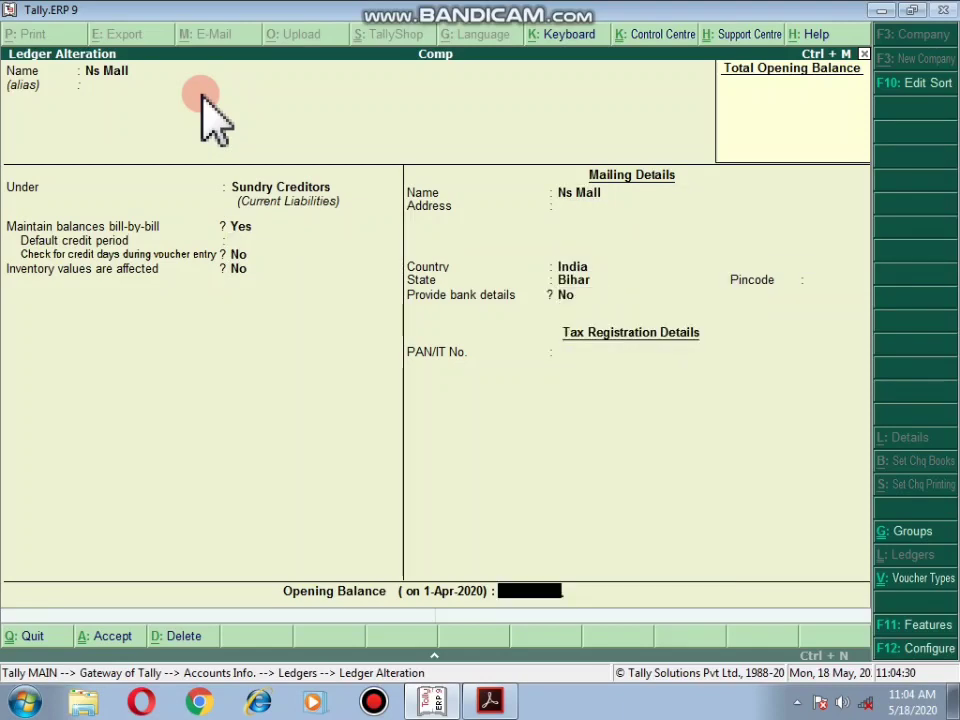
key(Return)
key(Return)
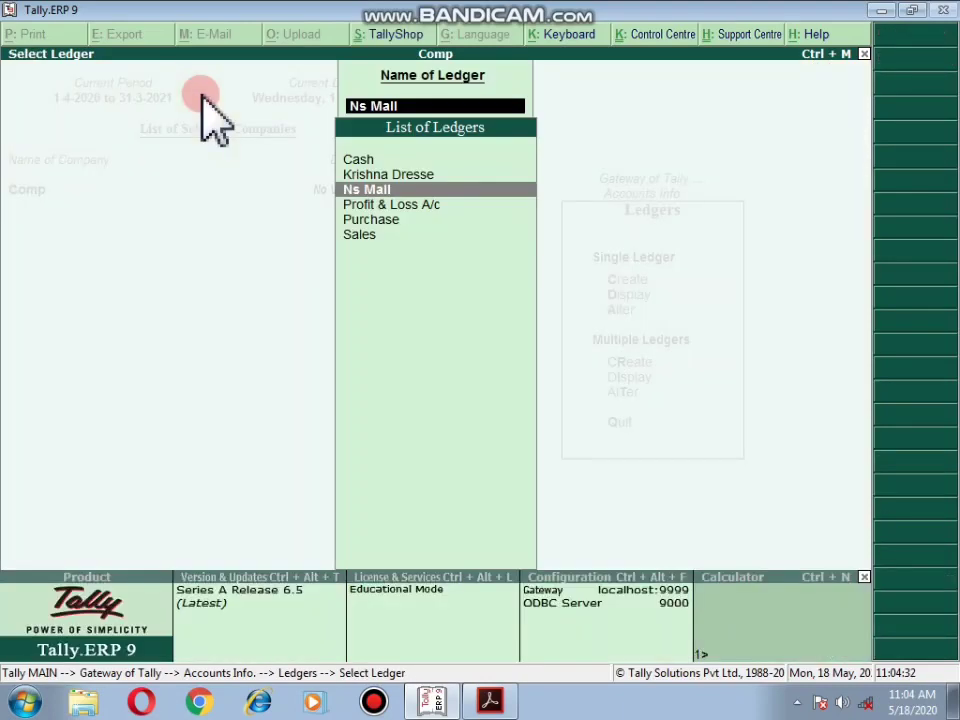
Step: Switch to Adobe Acrobat Reader and check the Apr 1 purchase transaction, keeping the PDF in read mode
click(489, 700)
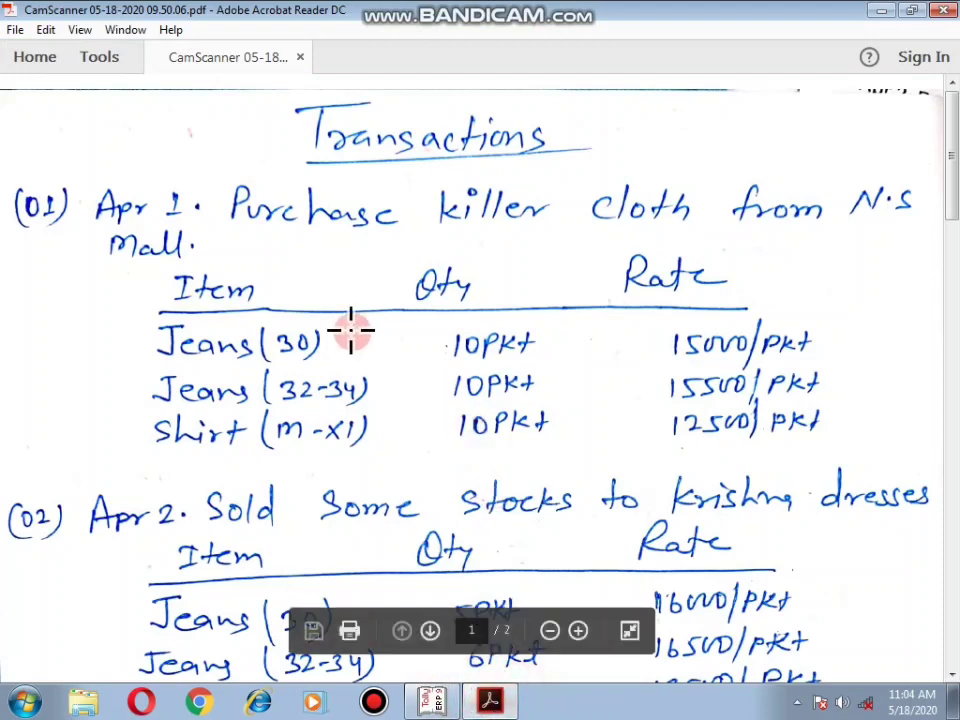
key(ctrl+h)
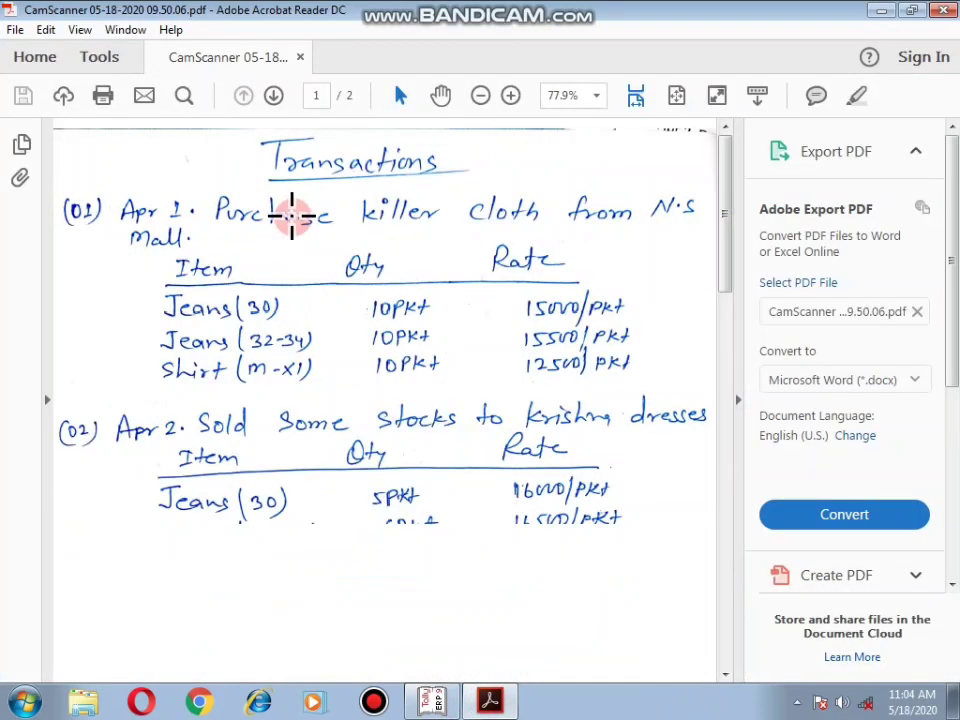
click(714, 93)
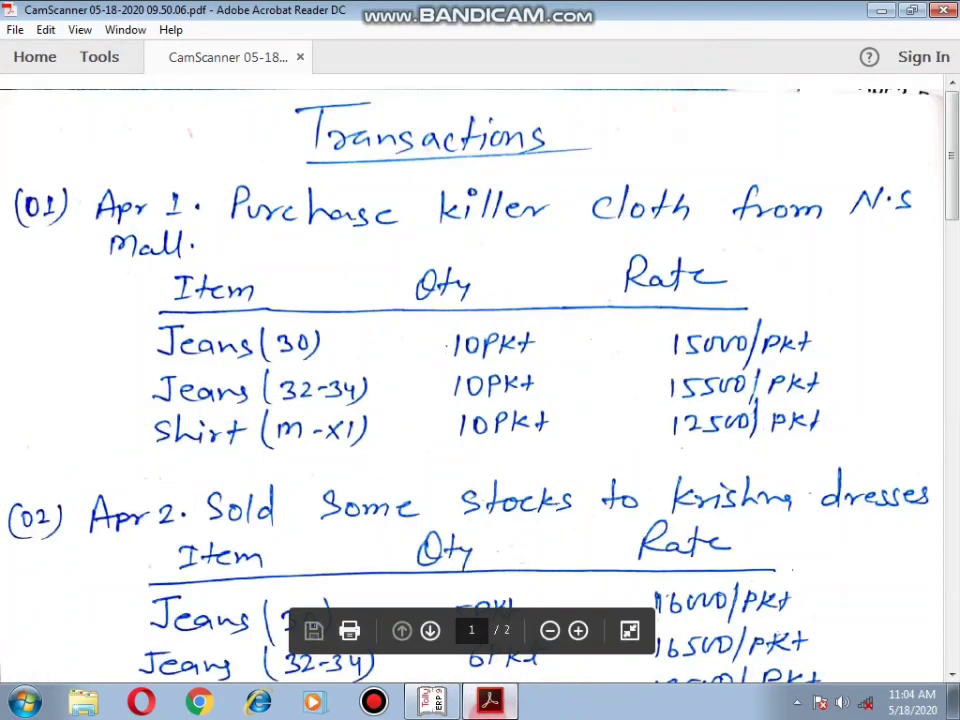
Step: Switch to Tally.ERP 9 and review the Purchase ledger's group and inventory settings
click(435, 702)
key(Down)
key(Down)
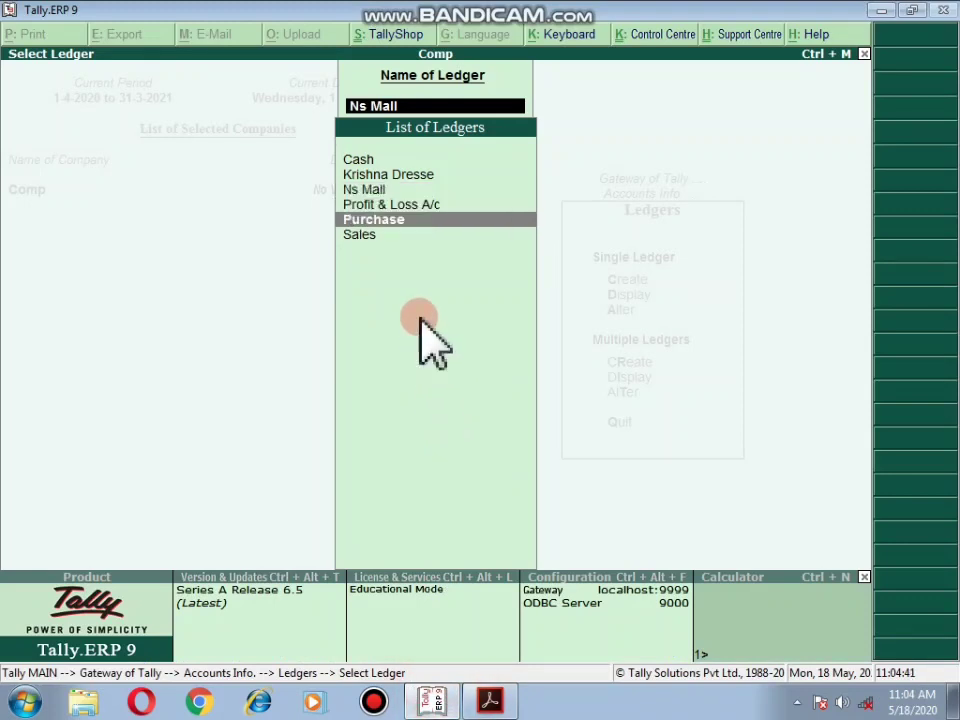
key(Return)
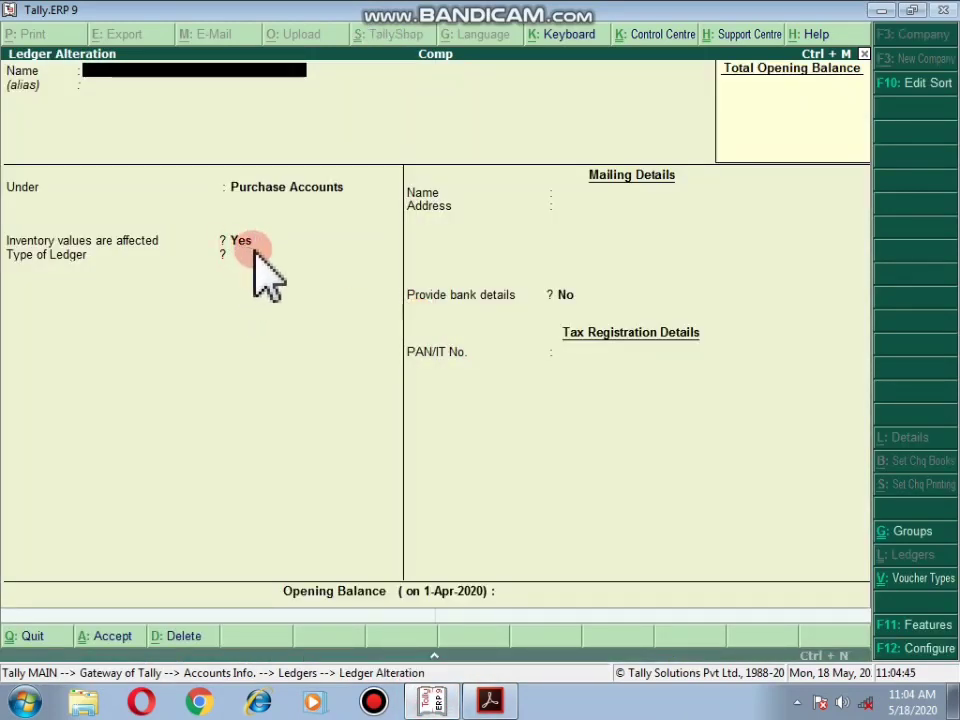
click(258, 289)
Step: Check the Apr 2 sale in the Adobe Acrobat Reader PDF and review the Krishna Dresse ledger's settings in Tally.ERP 9
click(490, 703)
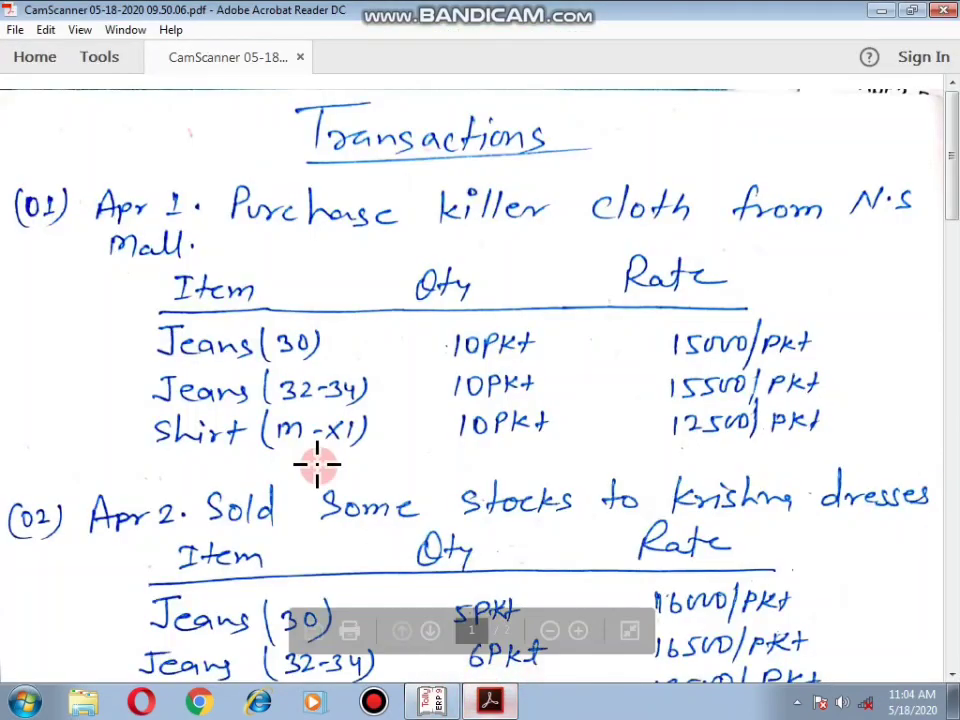
scroll(493, 515, down, 3)
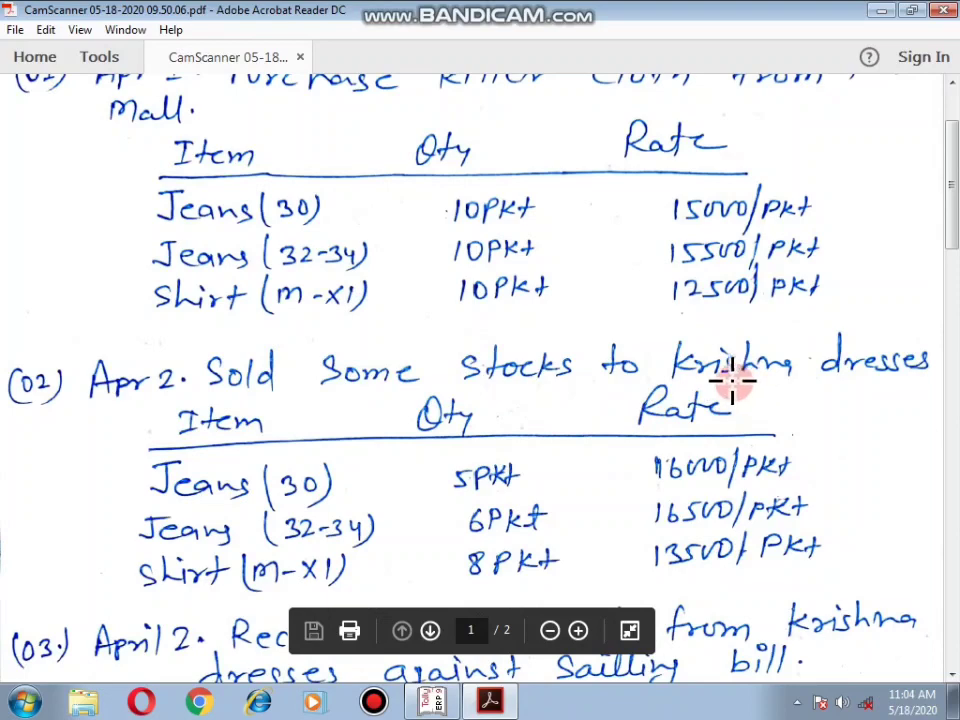
click(430, 702)
key(Up)
key(Up)
key(Up)
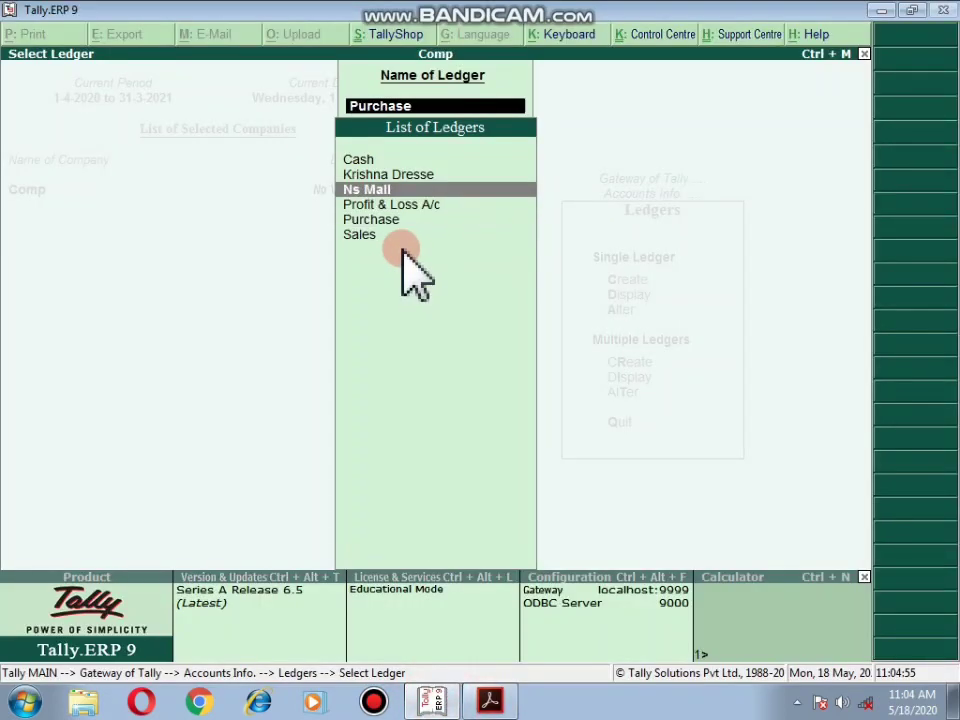
key(Return)
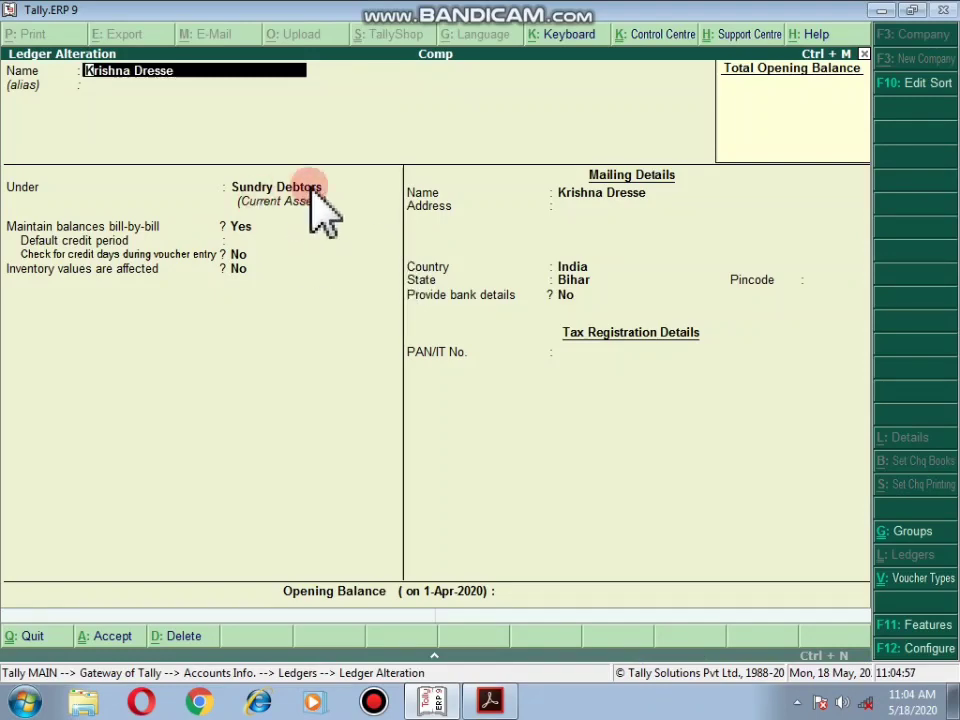
key(BackSpace)
key(Escape)
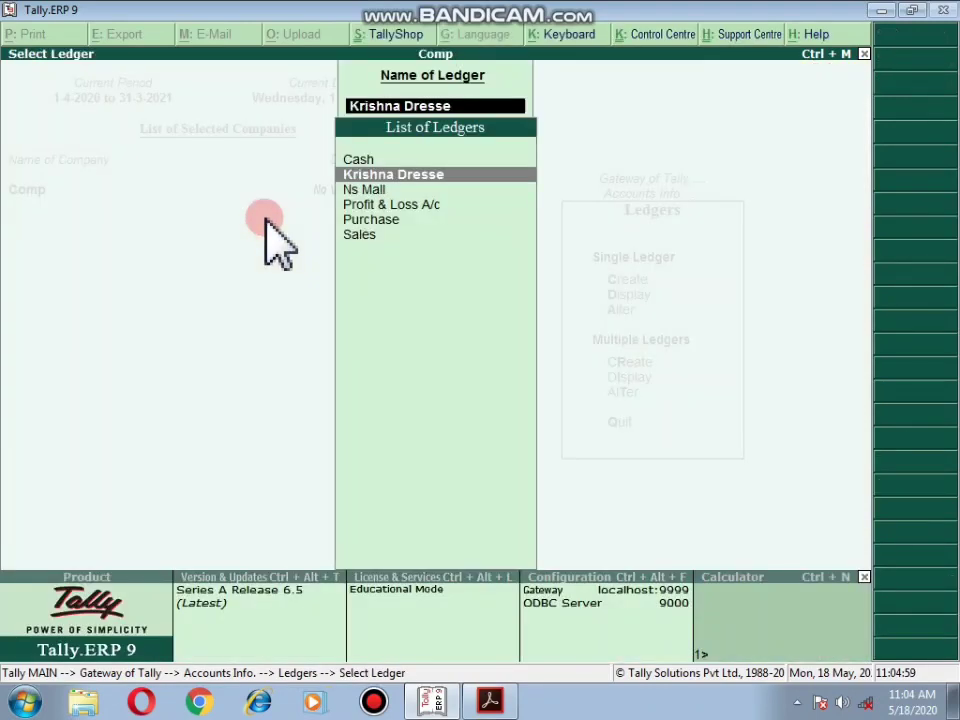
Step: Leave the ledger masters for the Gateway of Tally and open Inventory Vouchers
key(BackSpace)
key(Escape)
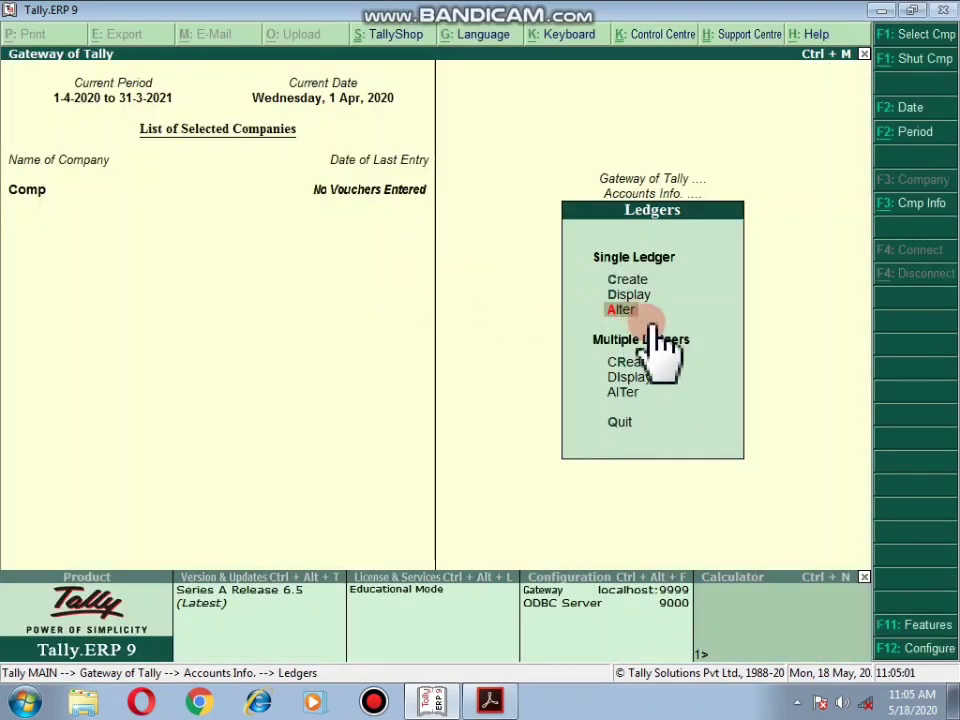
key(Escape)
key(Escape)
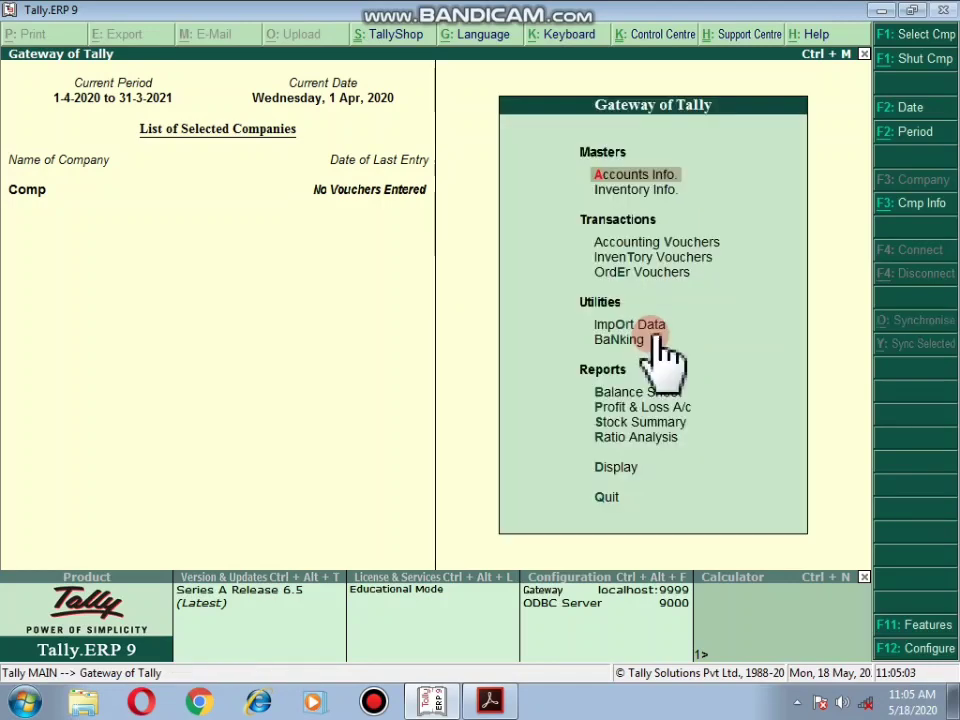
click(648, 258)
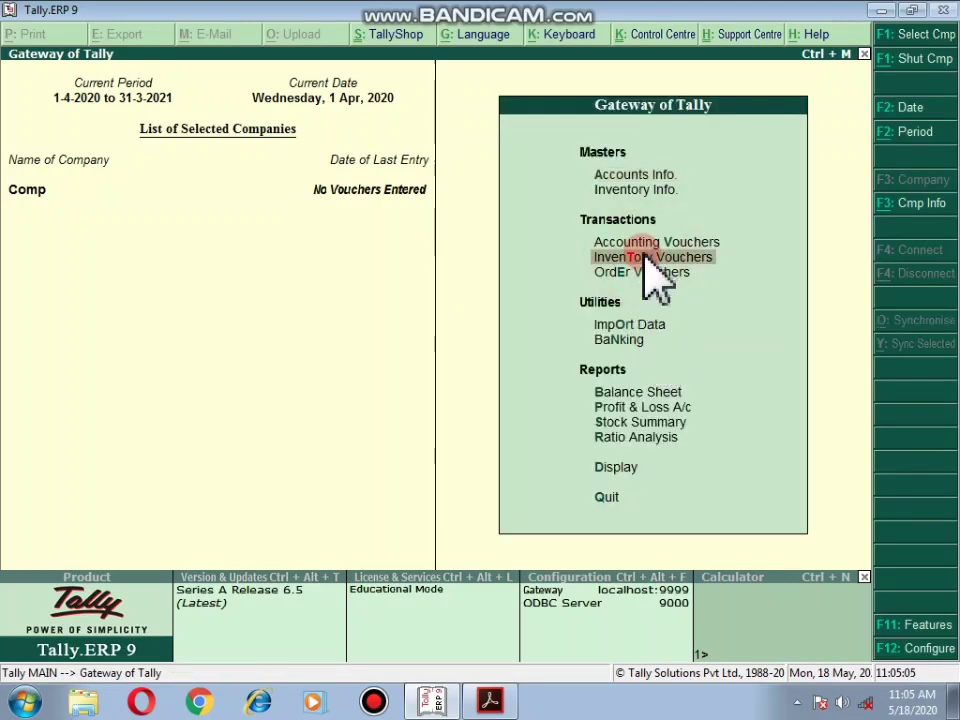
click(646, 259)
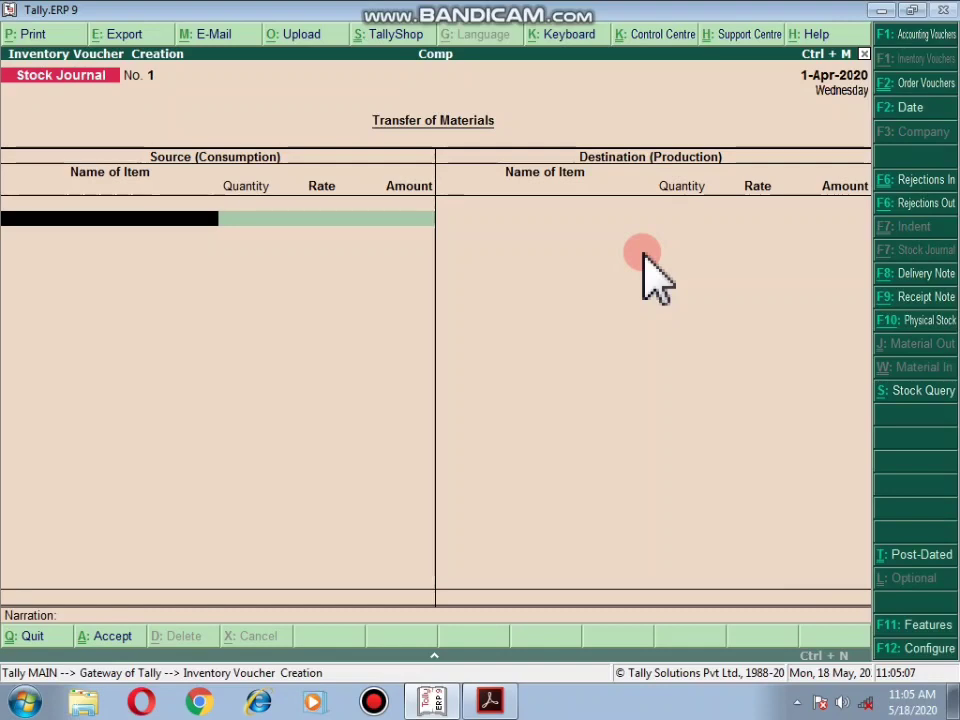
Step: Check the Apr 1 purchase in the Adobe Acrobat Reader PDF and start a Purchase voucher in Tally.ERP 9
click(489, 701)
scroll(451, 403, up, 2)
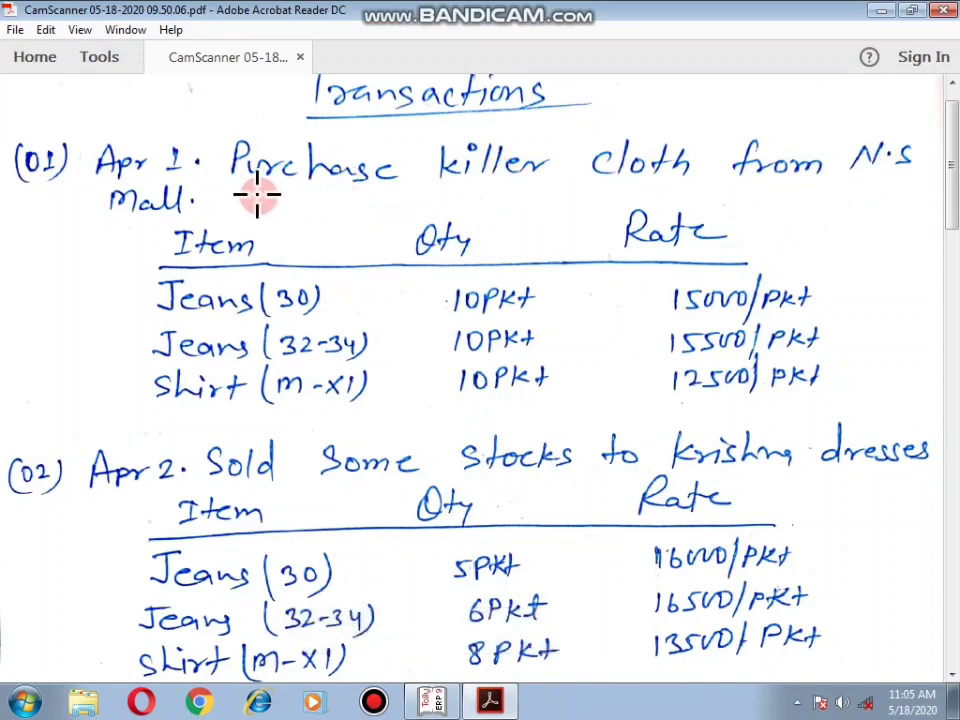
key(alt+Tab)
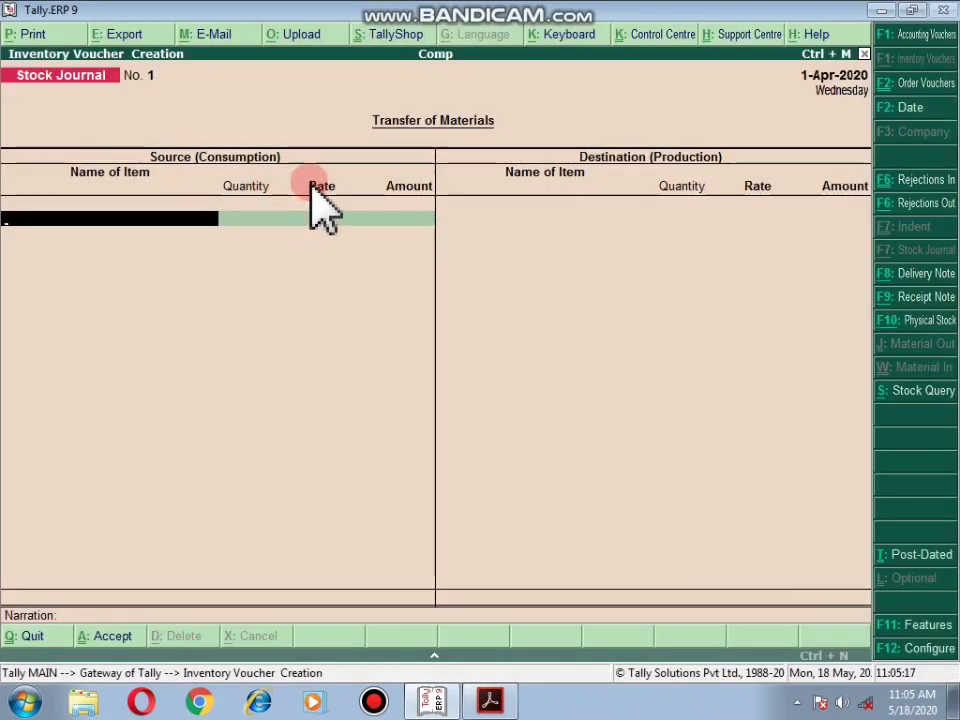
key(F9)
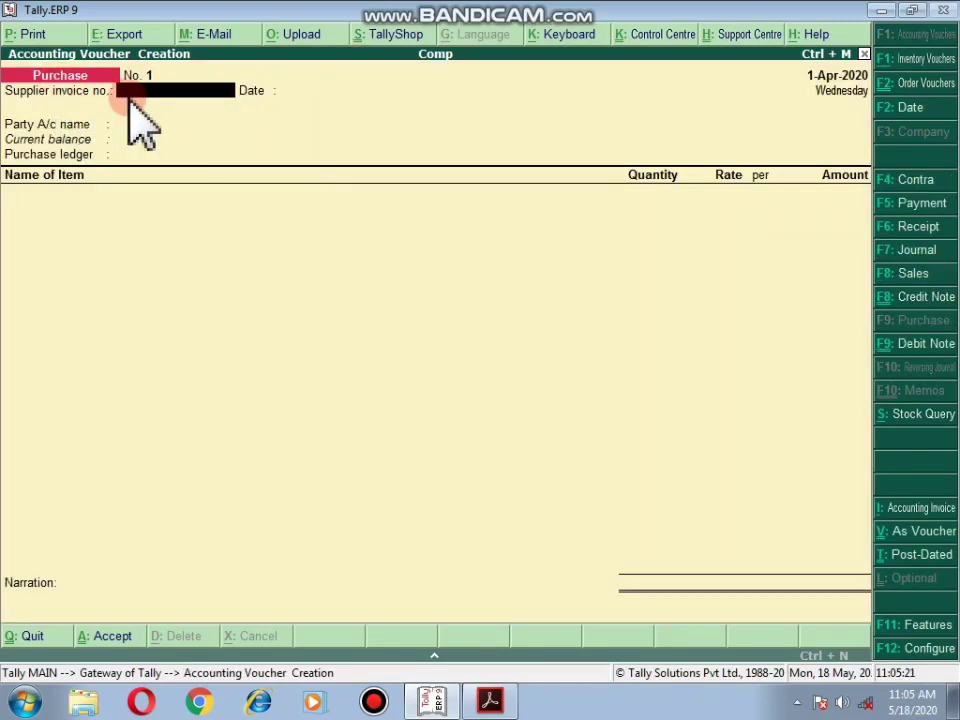
Step: Leave the supplier invoice number and date blank and select Ns Mall as the party account
key(Return)
key(Return)
key(Down)
key(Down)
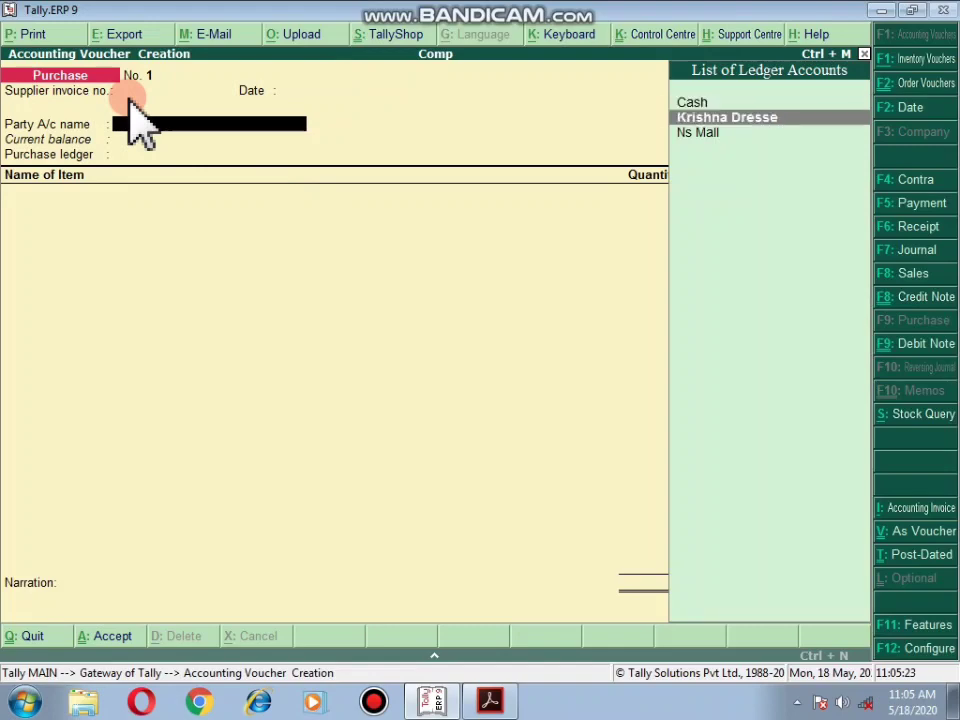
key(Return)
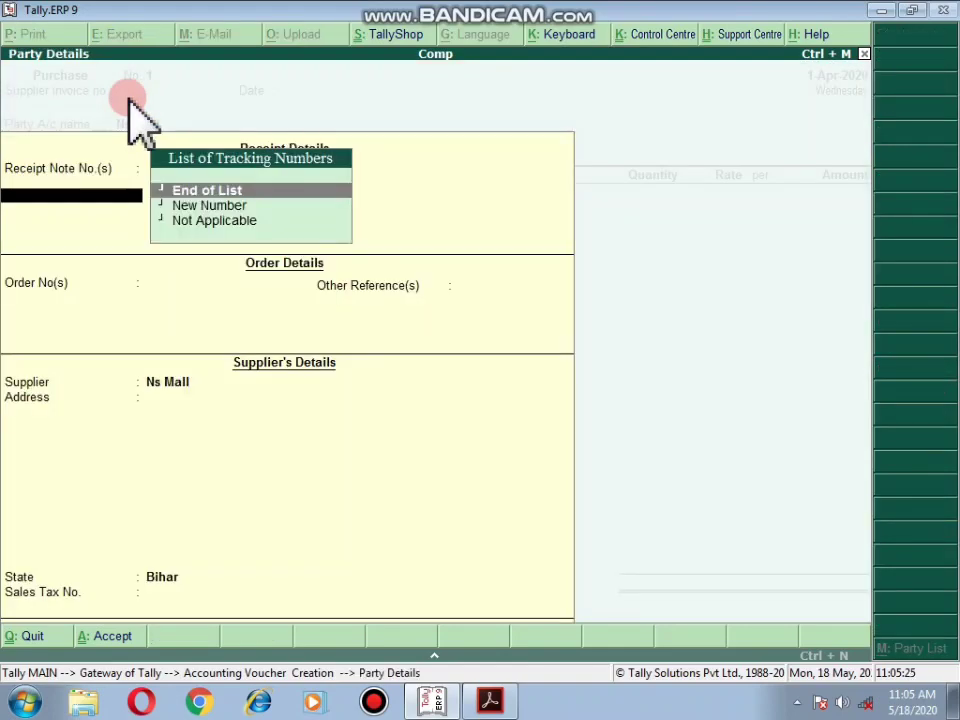
Step: Accept Ns Mall's party details with End of List for receipt notes and orders, and Bihar as the state
key(Return)
key(Return)
key(Return)
key(Return)
key(Return)
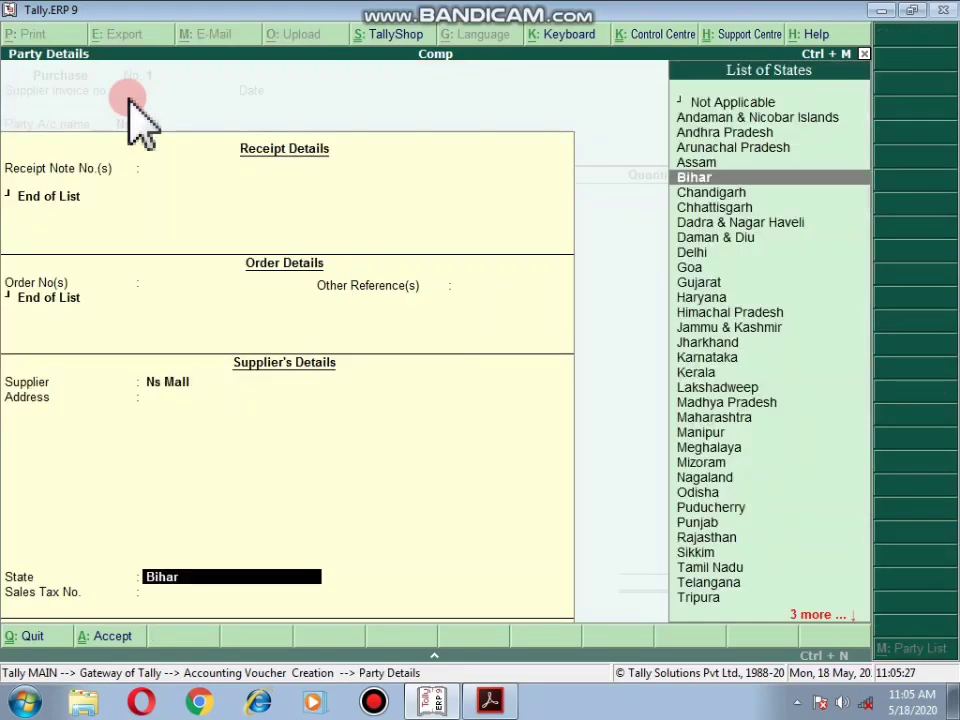
key(Return)
key(Return)
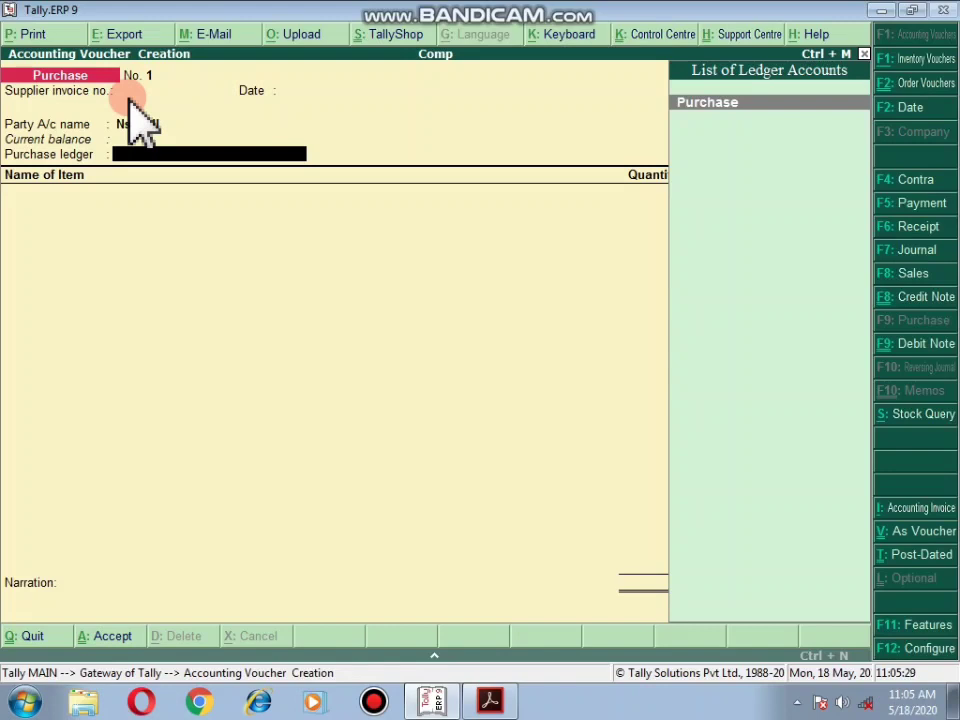
Step: Select Purchase as the purchase ledger and check the Apr 1 items in the Adobe Acrobat Reader PDF before returning to Tally.ERP 9
key(Return)
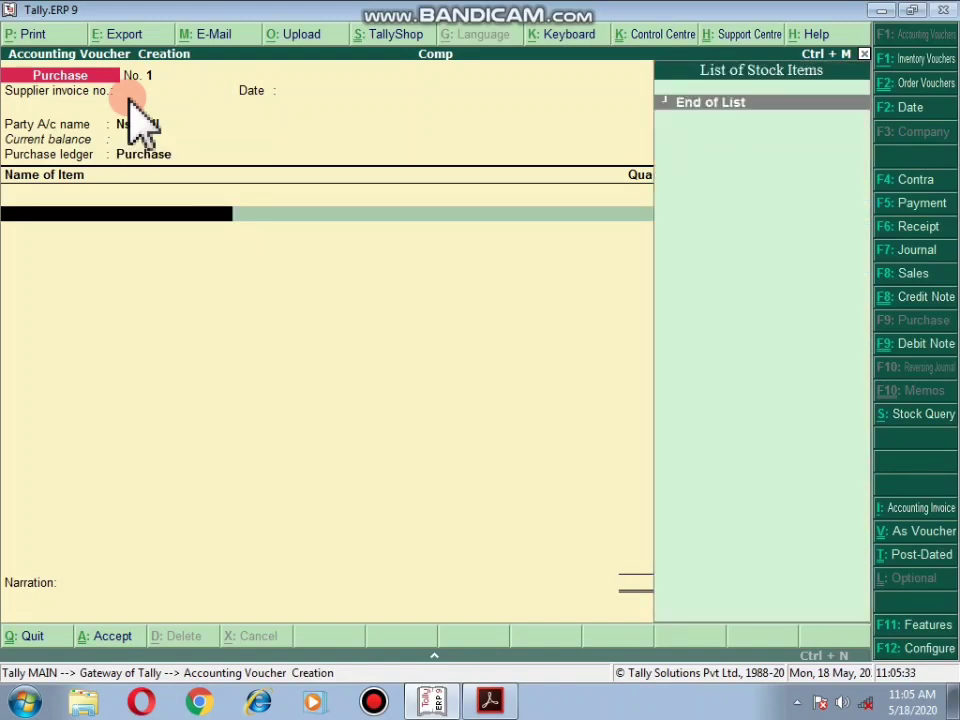
click(489, 700)
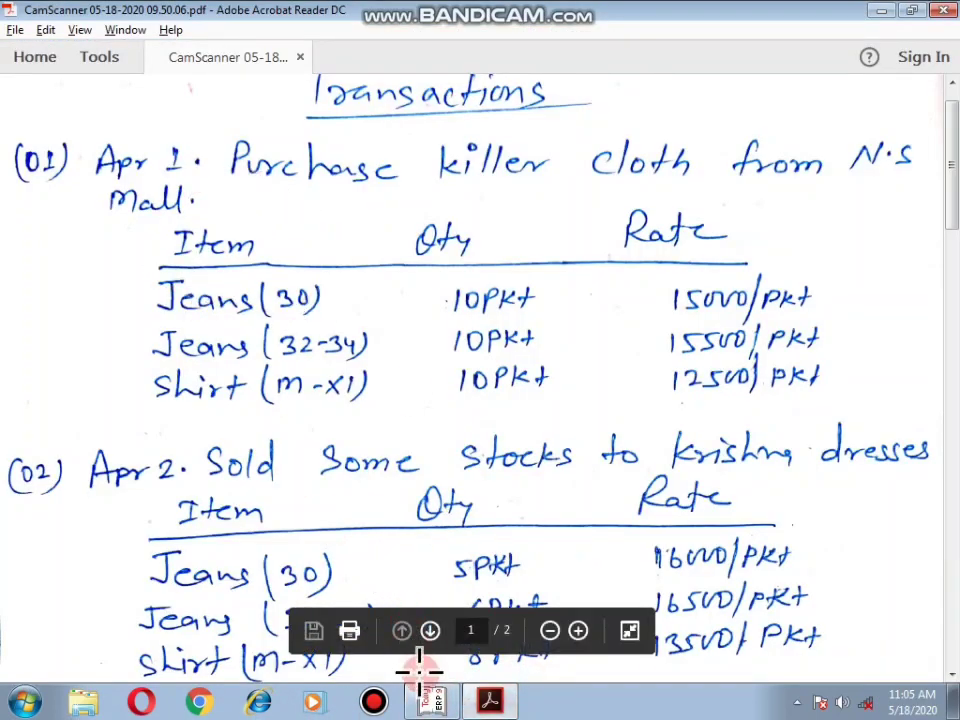
click(430, 703)
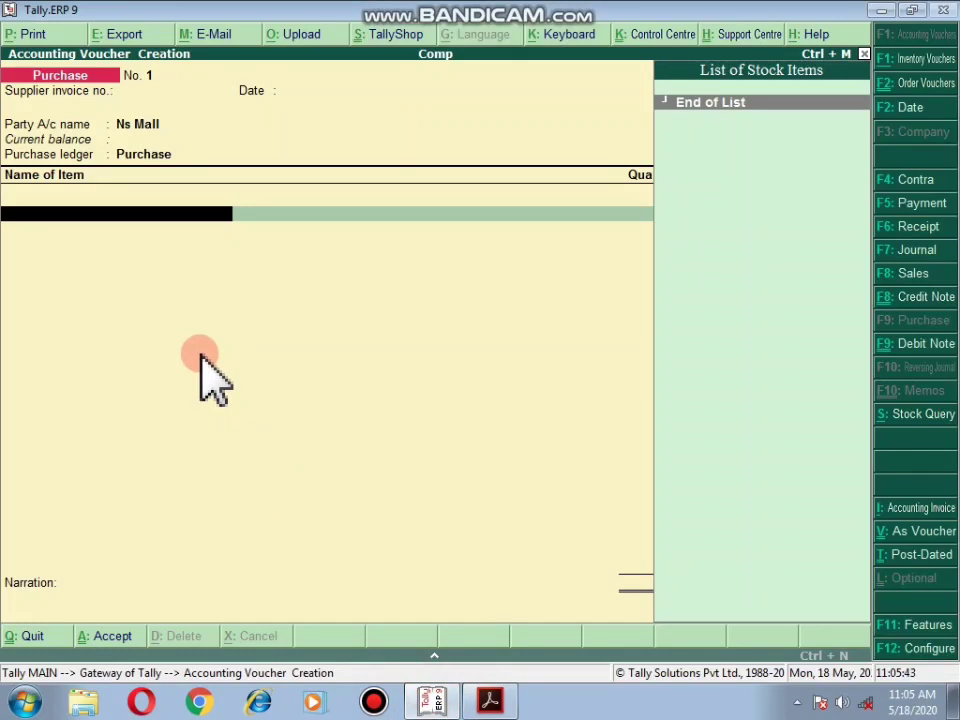
Step: Create the stock item Jeans(30) under Primary with the unit pkt of 10 pcs and a rate of duty of 0
key(alt+c)
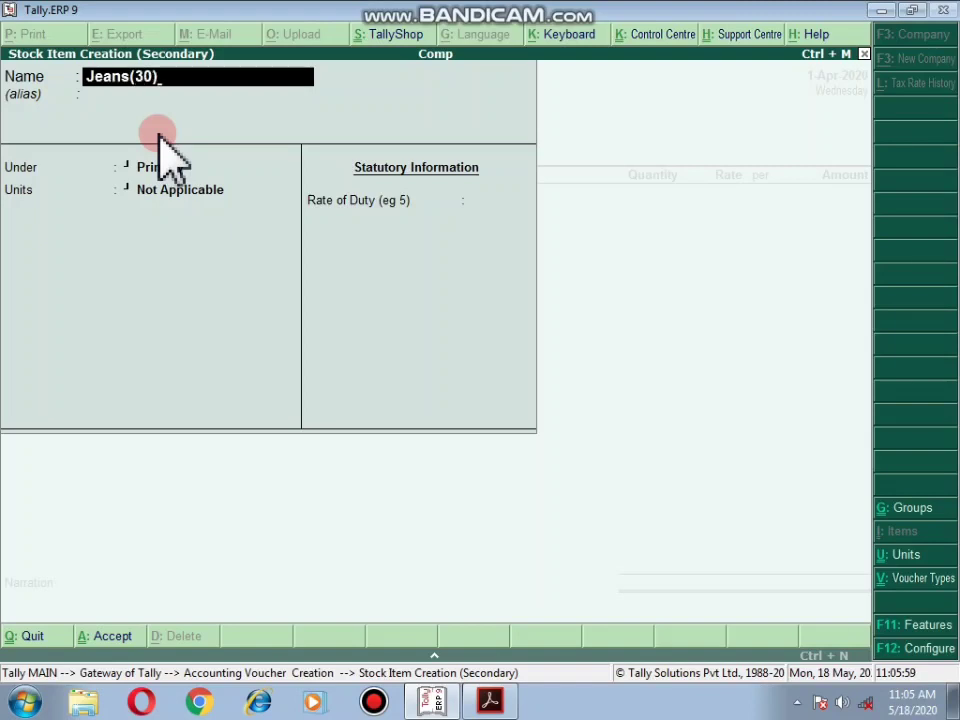
key(Return)
key(Return)
key(Return)
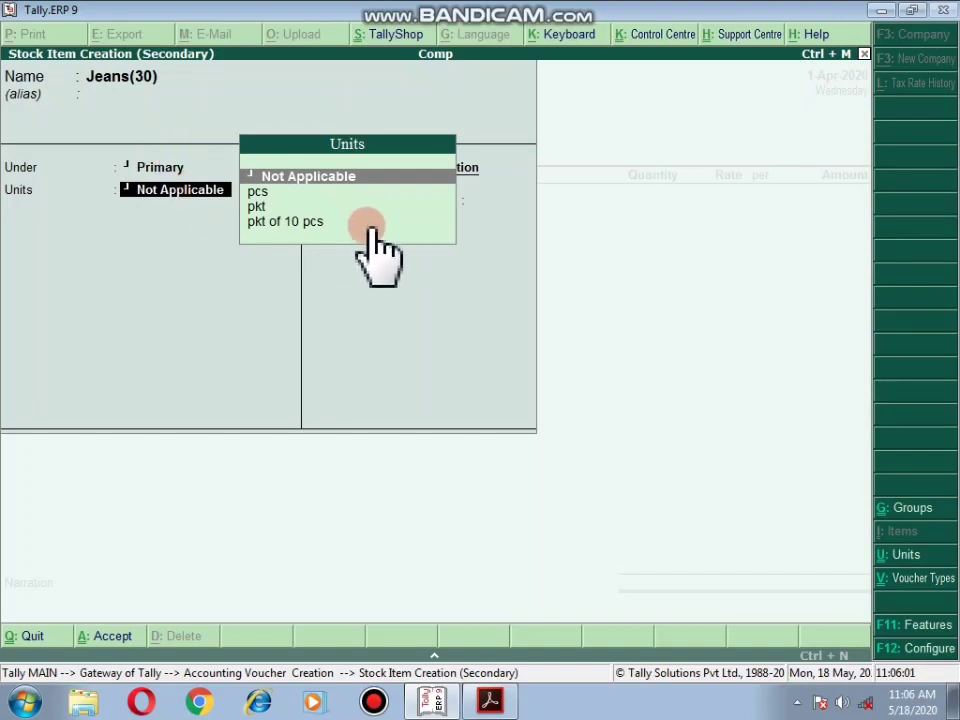
click(271, 223)
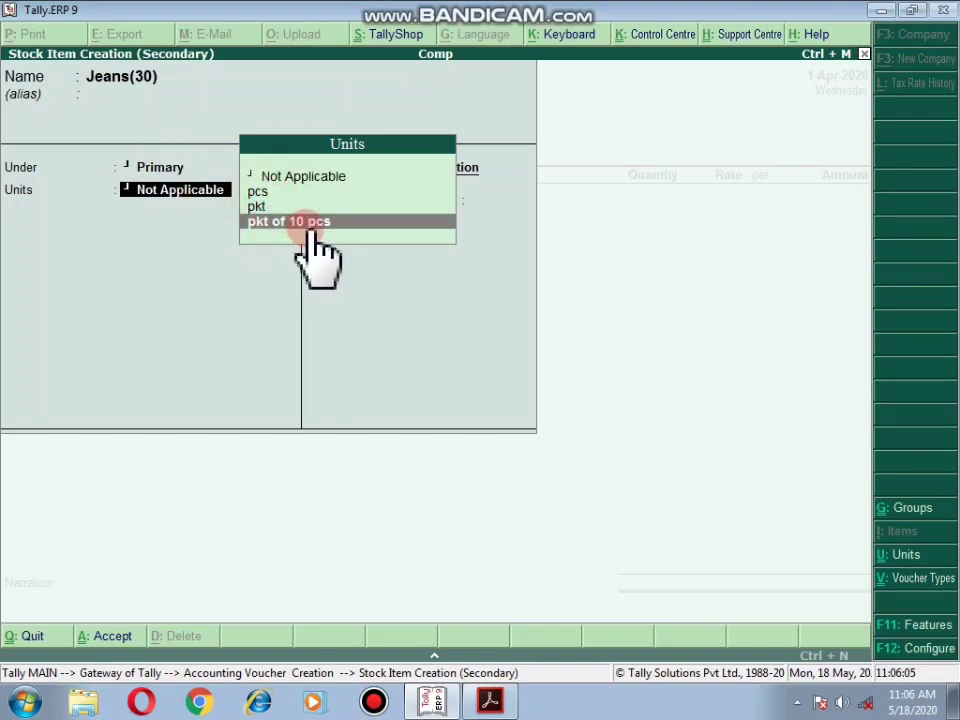
key(Return)
key(Return)
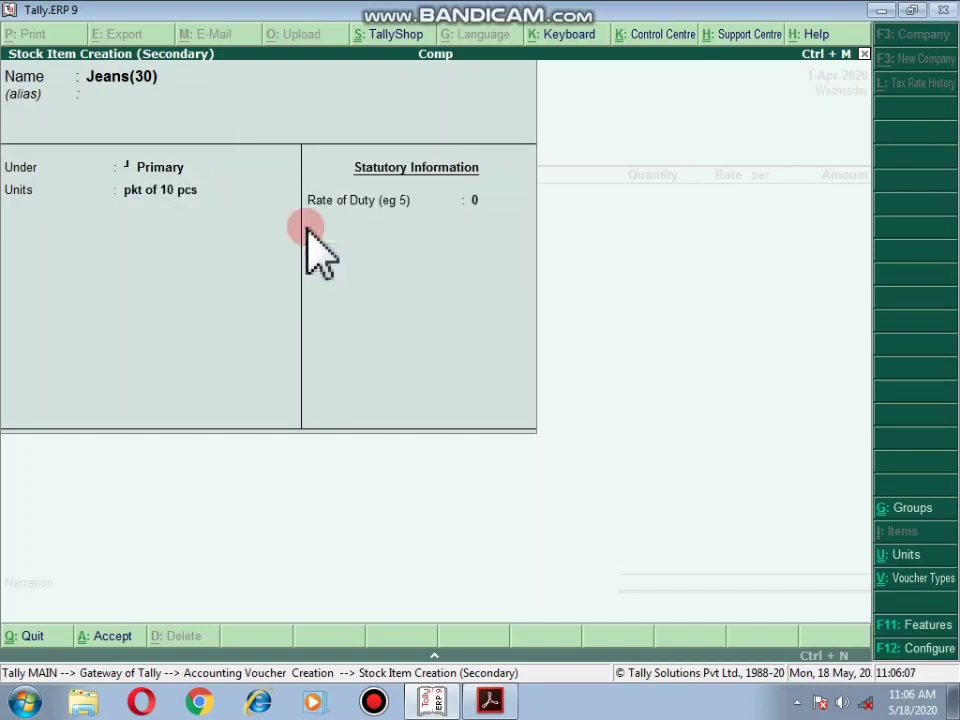
key(Return)
Step: Set Jeans(30)'s tracking and order numbers to Not Applicable and its quantity to 10 pkt, as listed in the PDF
key(Return)
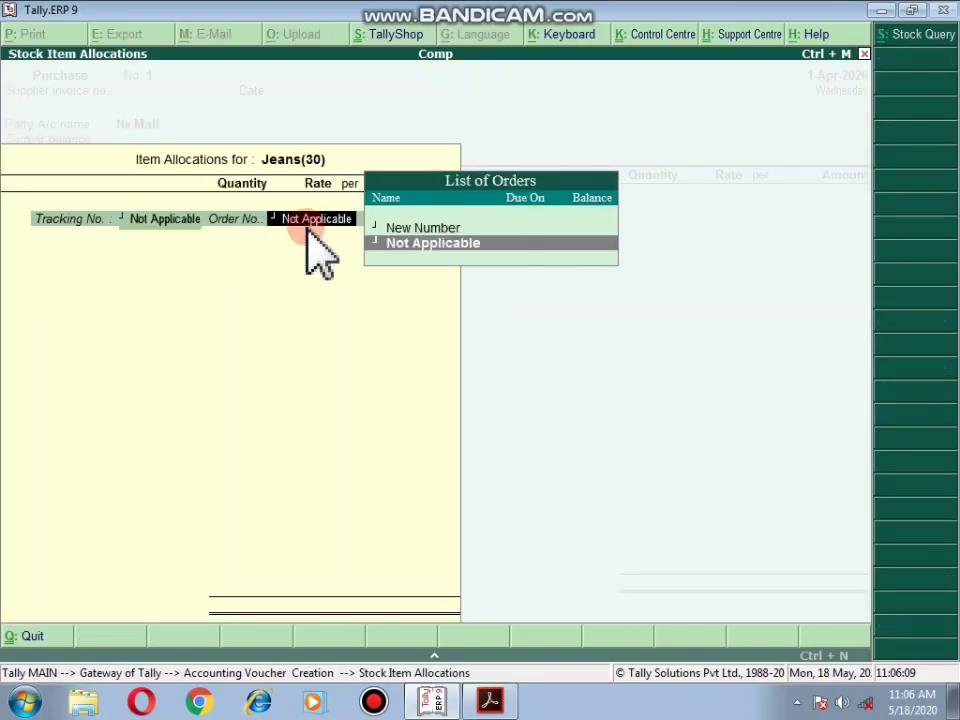
key(Return)
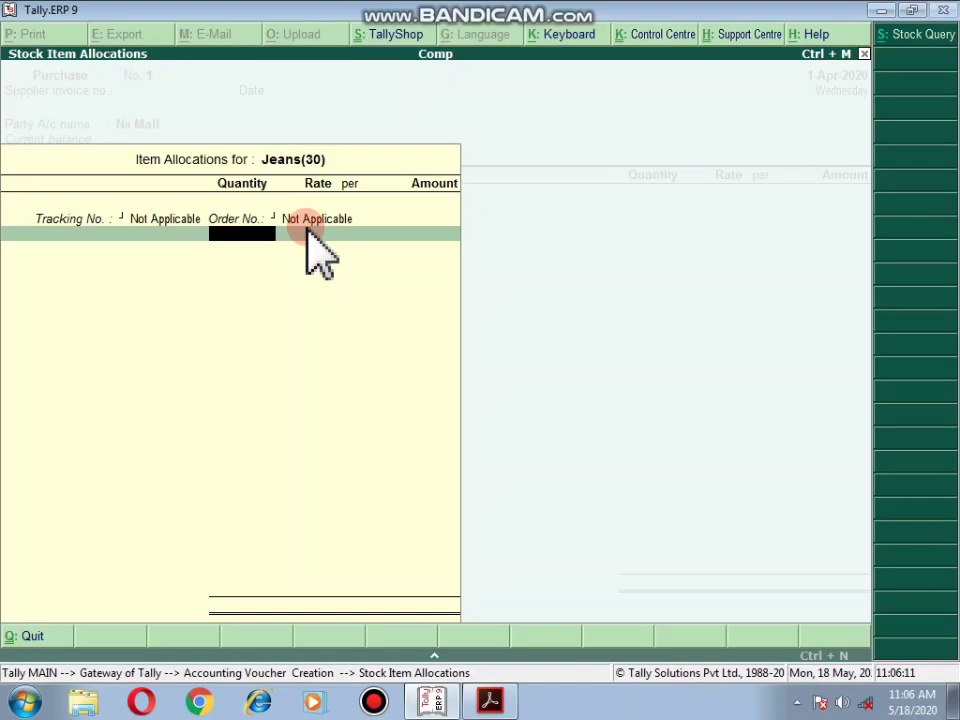
key(BackSpace)
key(BackSpace)
key(Return)
key(Return)
key(alt+Tab)
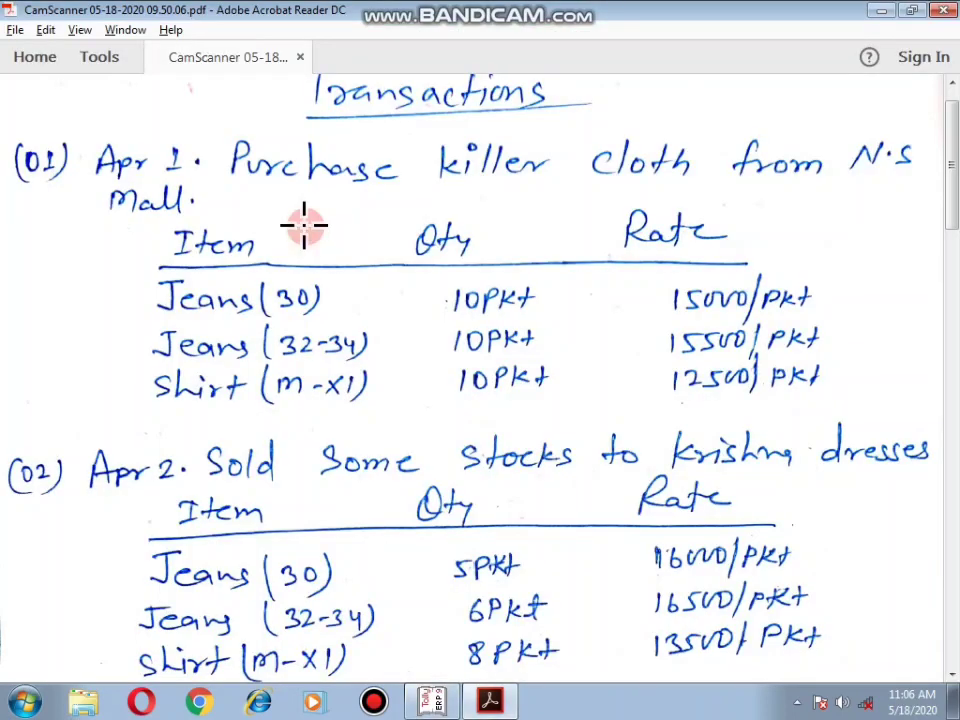
key(alt+Tab)
text(10)
key(Return)
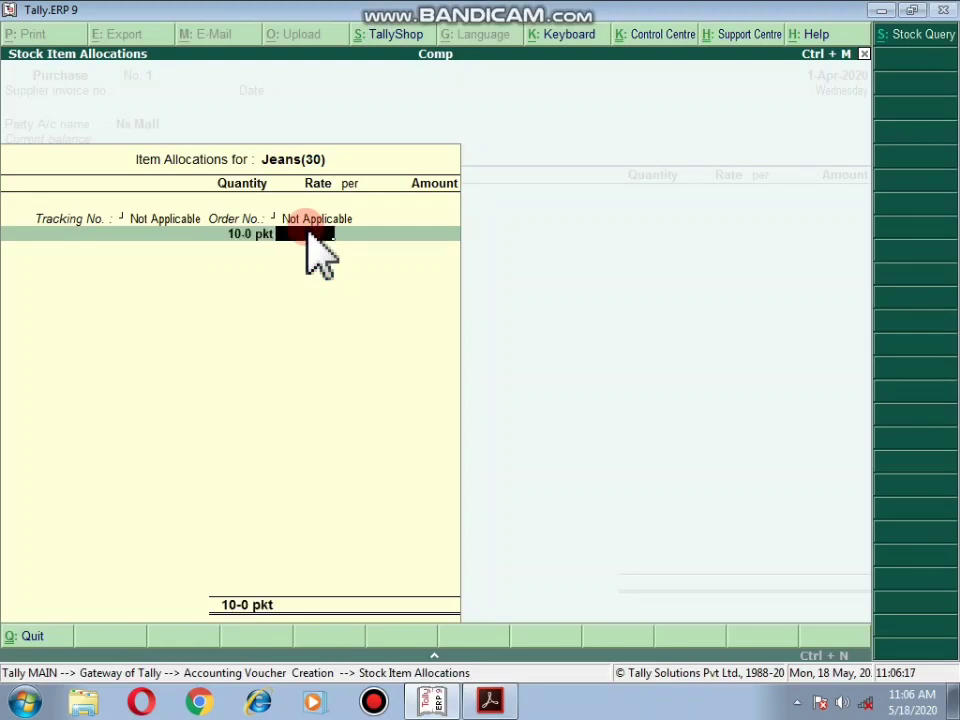
Step: Set the Jeans(30) rate to 15,000 per pkt, as in the PDF, and accept the item line
key(alt+Tab)
key(alt+Tab)
text(15,000)
key(Return)
key(Return)
key(Return)
key(Return)
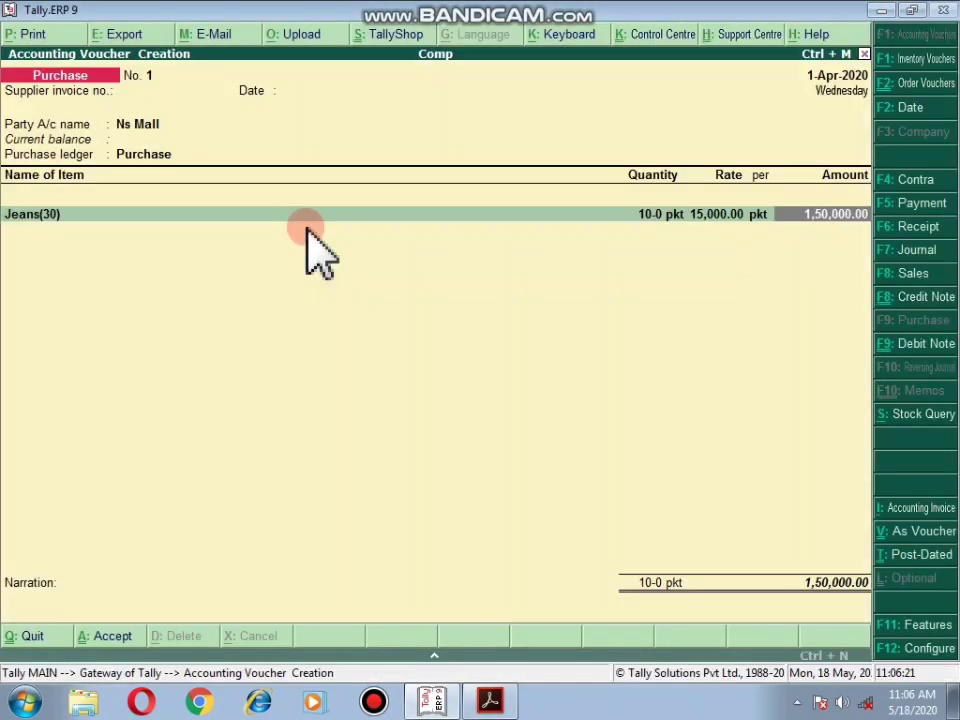
key(Return)
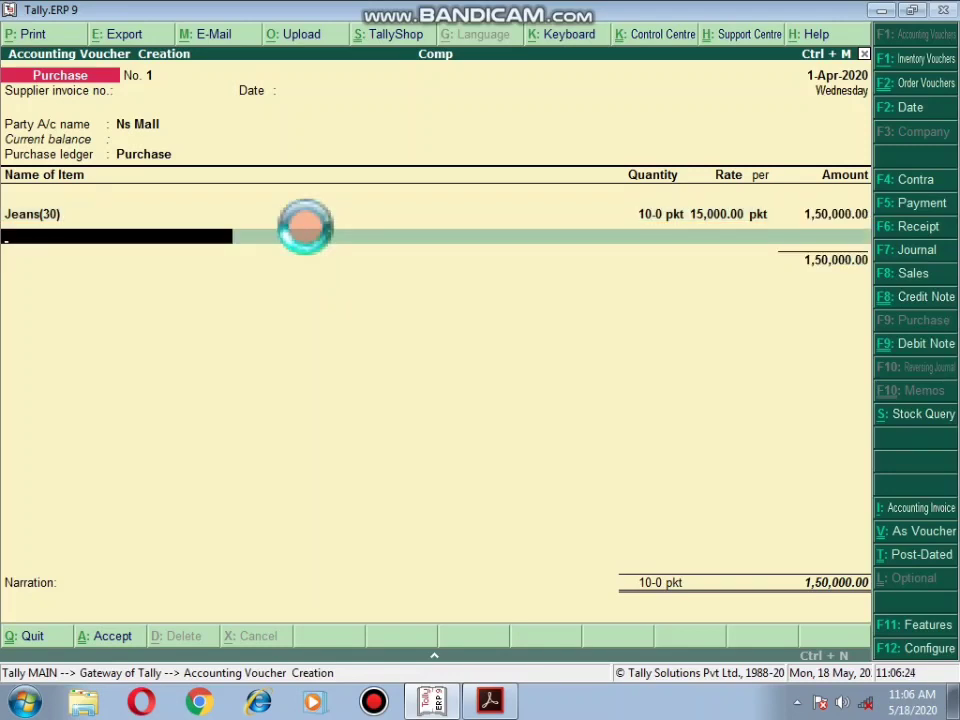
Step: Create a second stock item named Jeans 30-34 under Primary with the unit pkt of 10 pcs
key(alt+c)
text(Jeans 30-34)
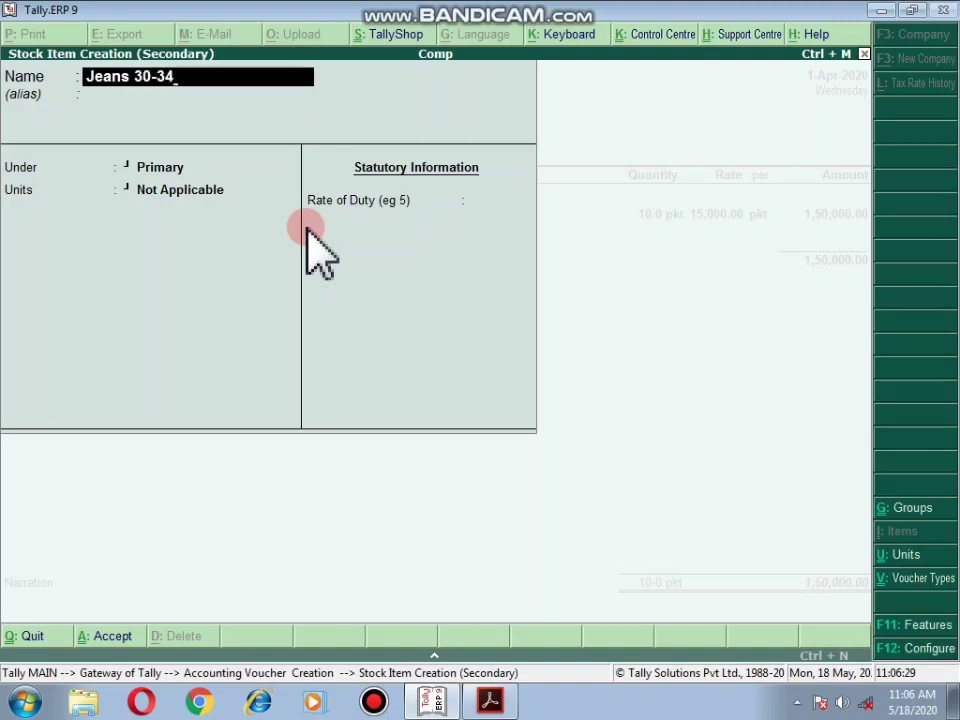
key(Return)
key(Return)
key(Down)
key(Down)
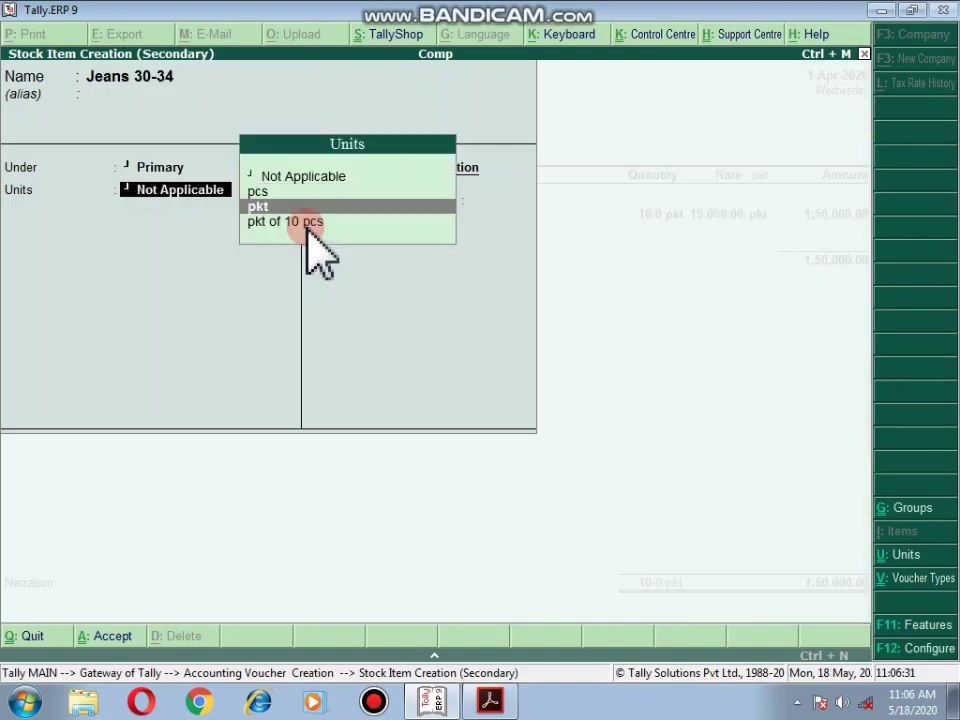
key(Down)
key(Return)
key(ctrl+a)
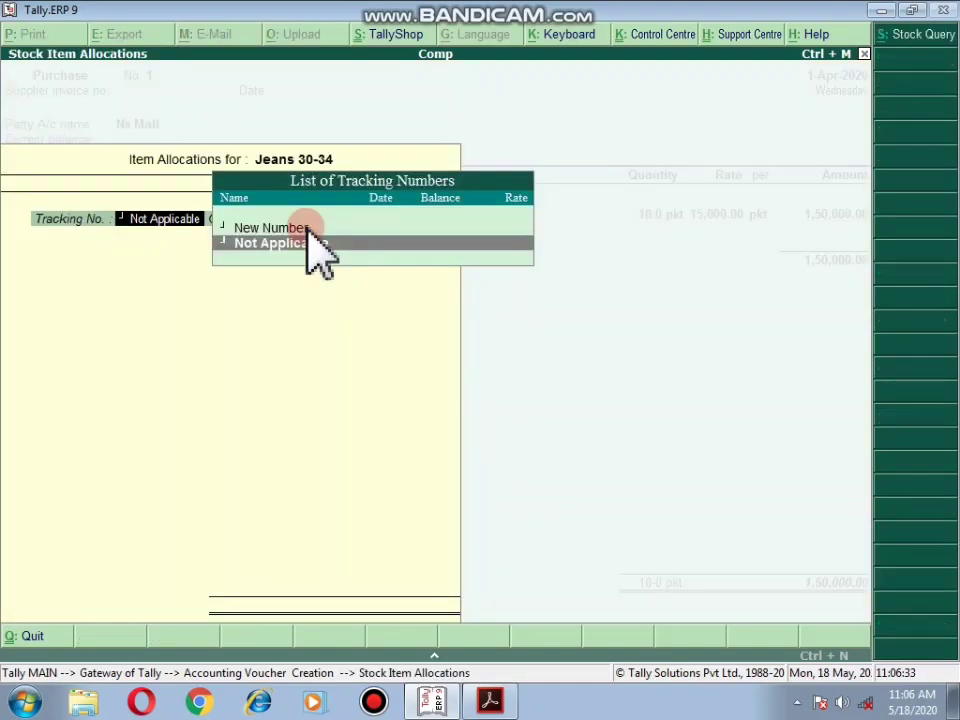
Step: Allocate 10 pkt of Jeans 30-34 at 15,500 per pkt with tracking and order numbers Not Applicable
key(Return)
key(Return)
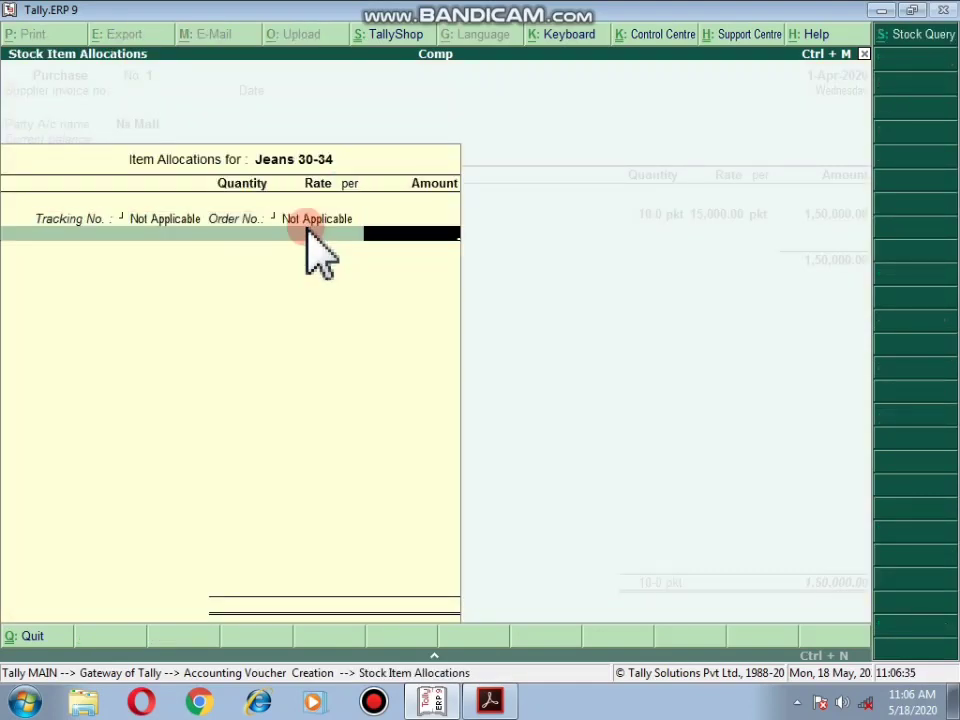
key(Return)
text(10)
key(Return)
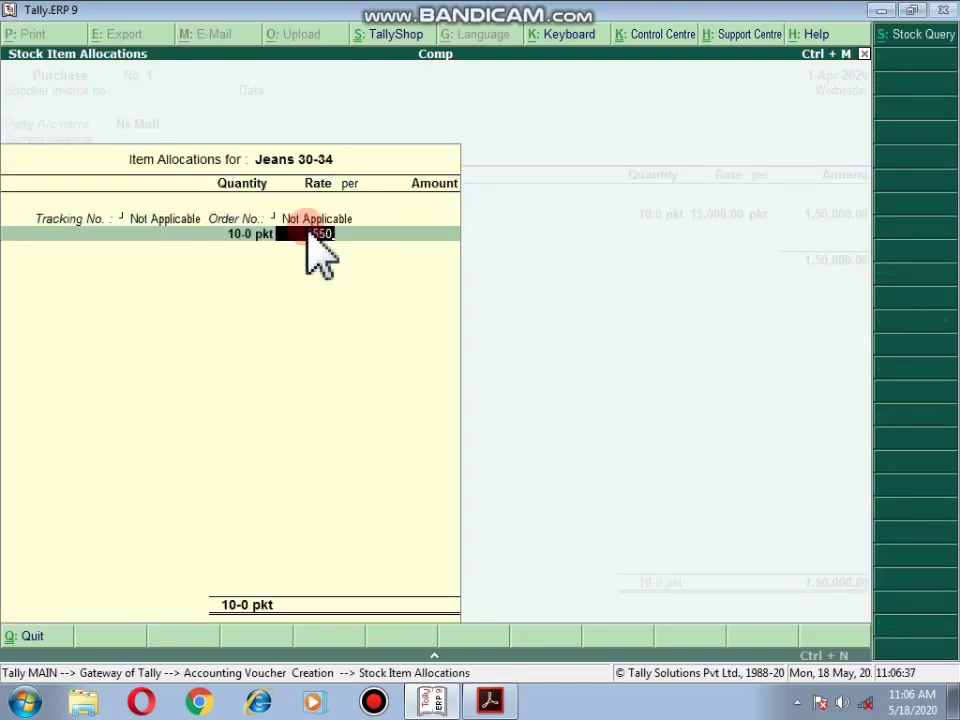
text(15500)
key(Return)
key(Return)
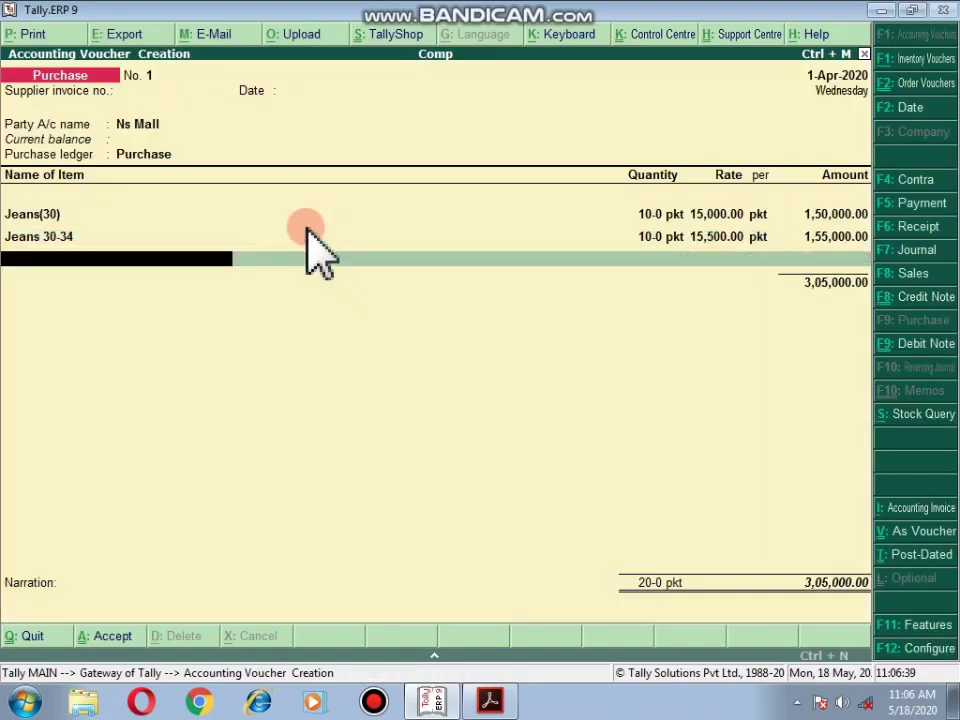
Step: Create a third stock item named Shirt (M-XI) under Primary with the unit pkt of 10 pcs
text(Shi)
key(alt+c)
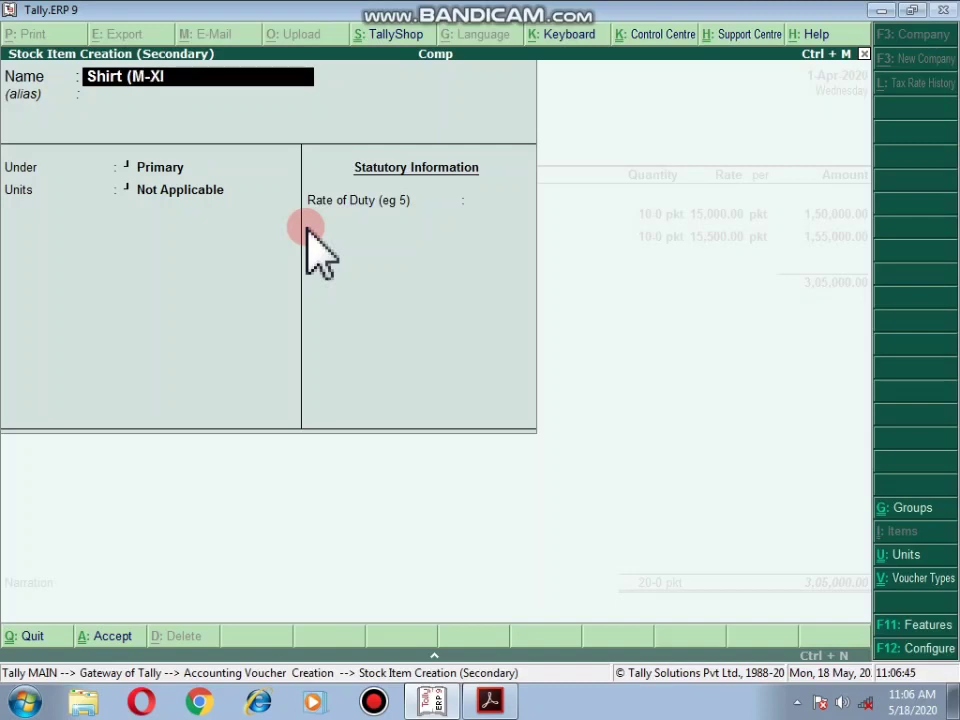
text(rt (M-XI))
key(Return)
key(Return)
key(Return)
key(Down)
key(Down)
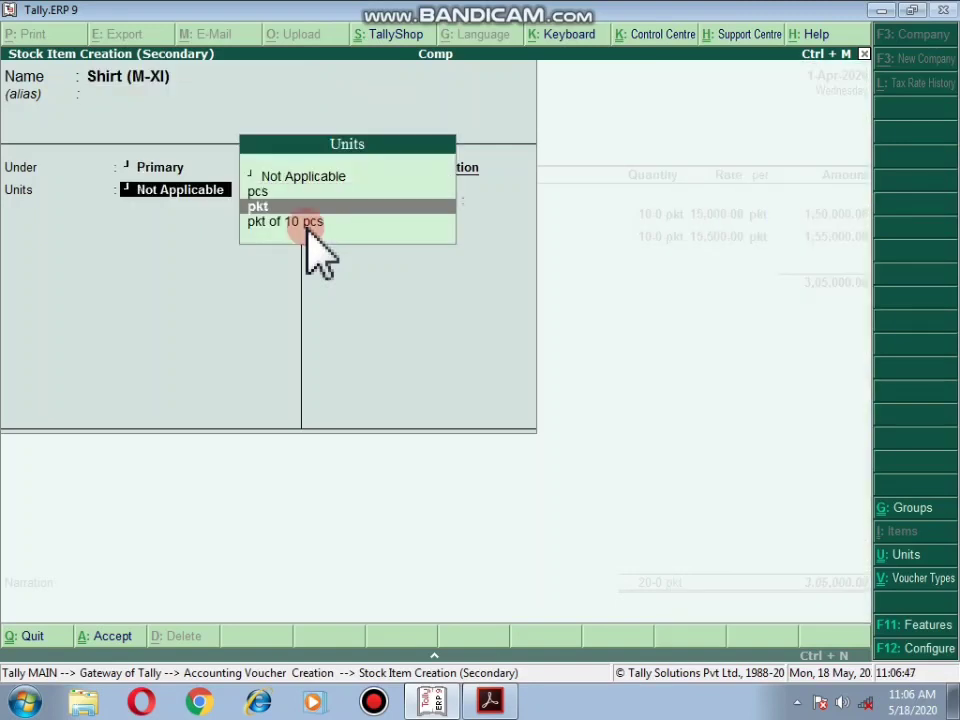
key(Down)
key(Return)
key(Return)
key(Return)
key(Return)
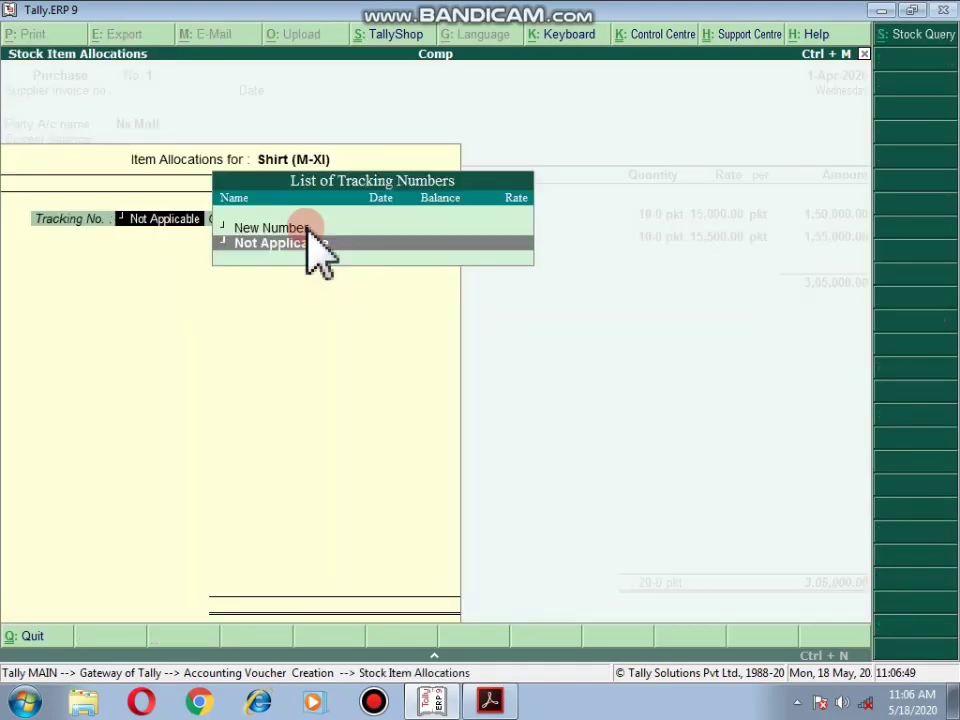
Step: Allocate 10 pkt of Shirt (M-XI) at 12,500 per pkt with tracking and order numbers Not Applicable, checking the line against the PDF
key(Return)
key(Return)
key(Return)
text(1)
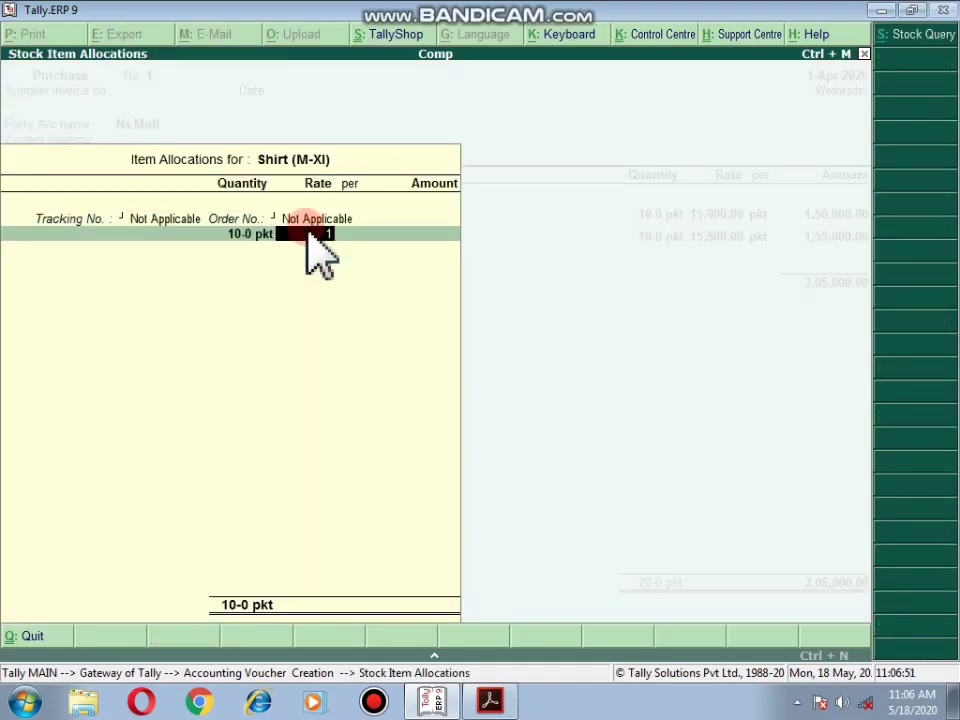
text(2,500)
key(Return)
key(Return)
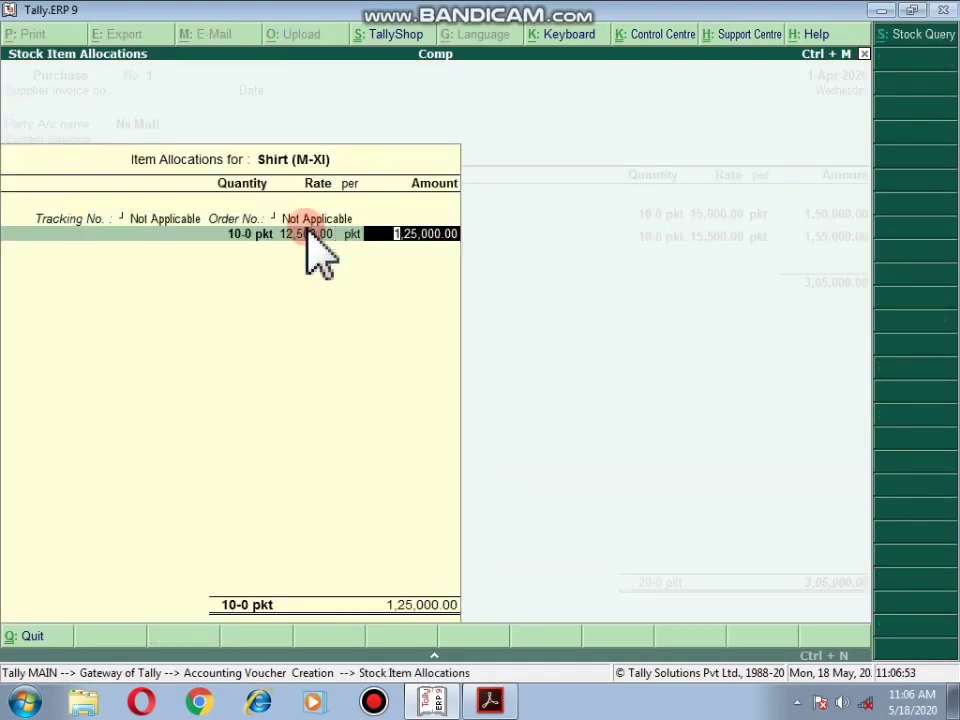
key(Return)
key(alt+Tab)
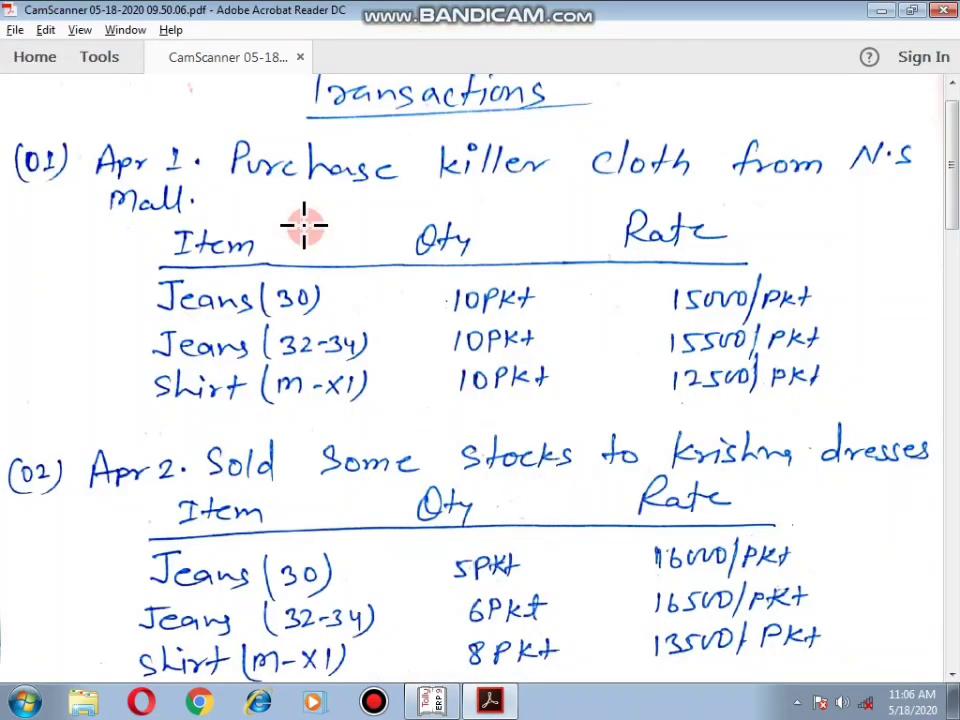
key(alt+Tab)
key(Return)
key(Return)
key(Return)
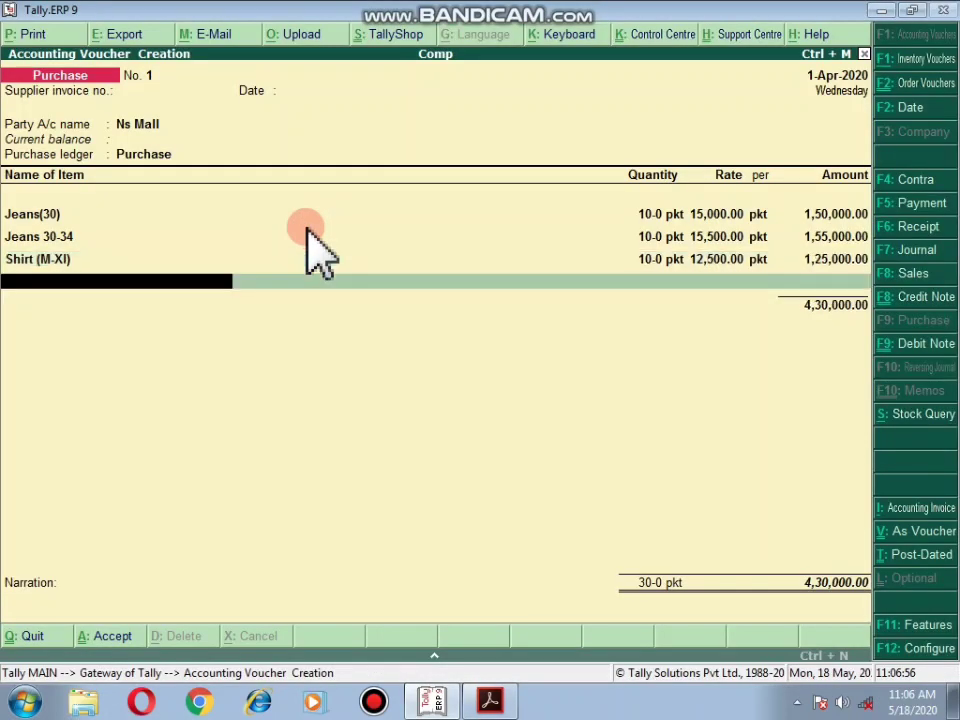
Step: End the item list, accept the Ns Mall purchase voucher and open a Stock Journal voucher
key(Return)
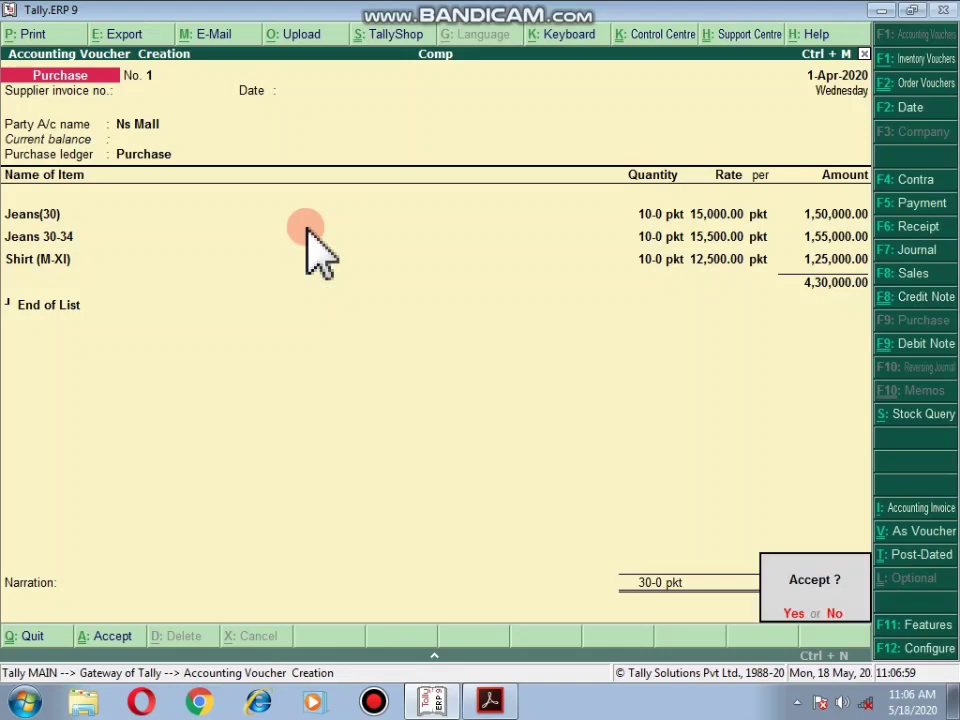
key(Return)
key(alt+F7)
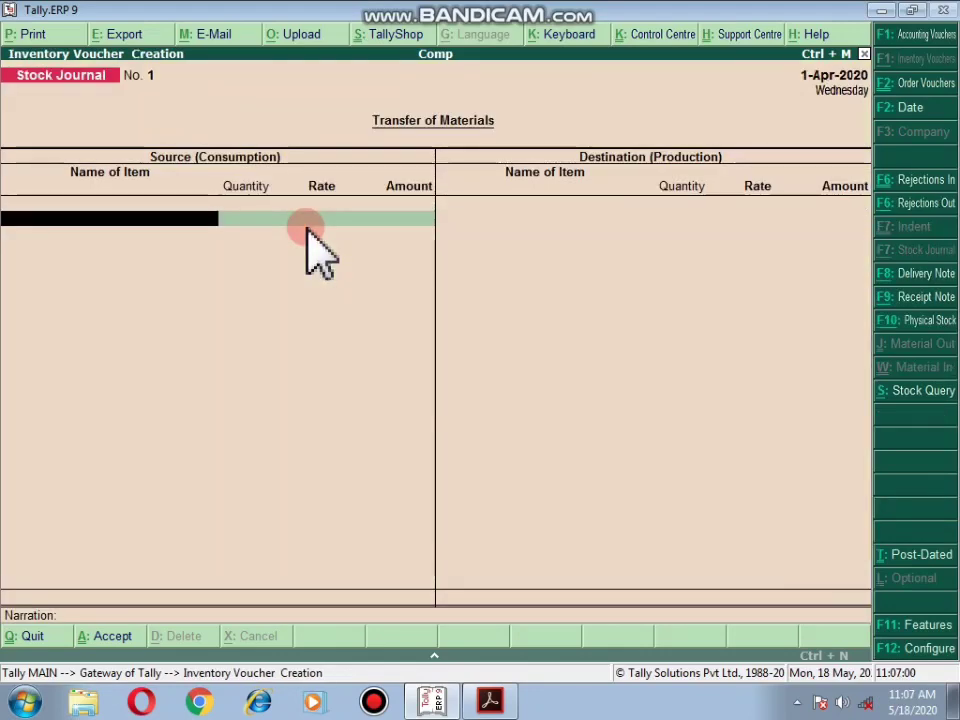
Step: Check the Apr 2 sale to Krishna dresses in the Adobe Acrobat Reader PDF and start a Sales voucher in Tally.ERP 9
key(alt+Tab)
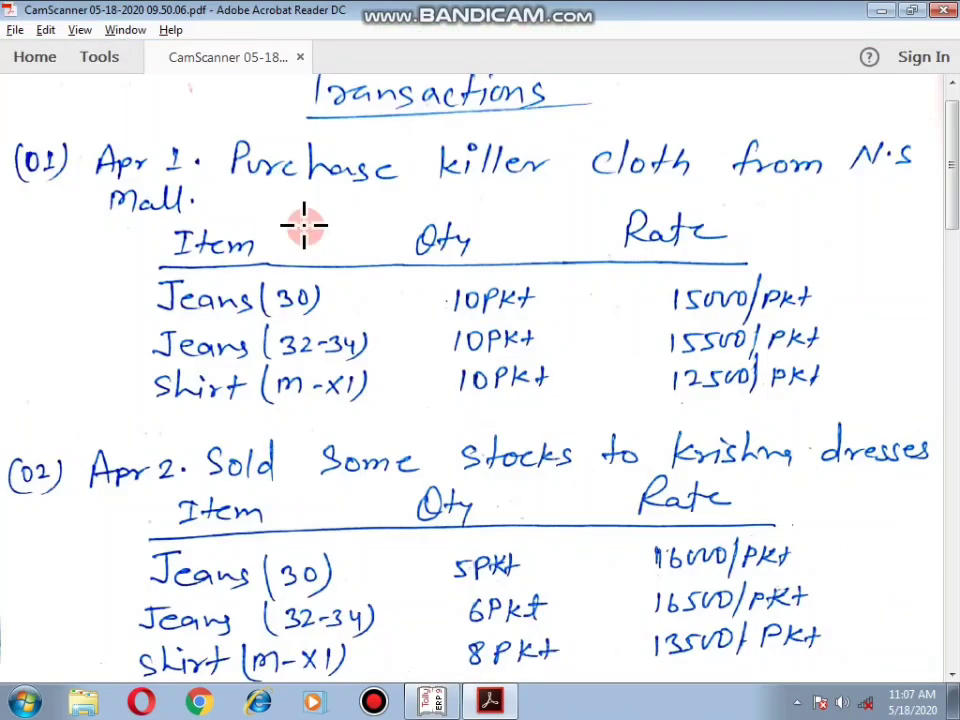
scroll(304, 226, down, 5)
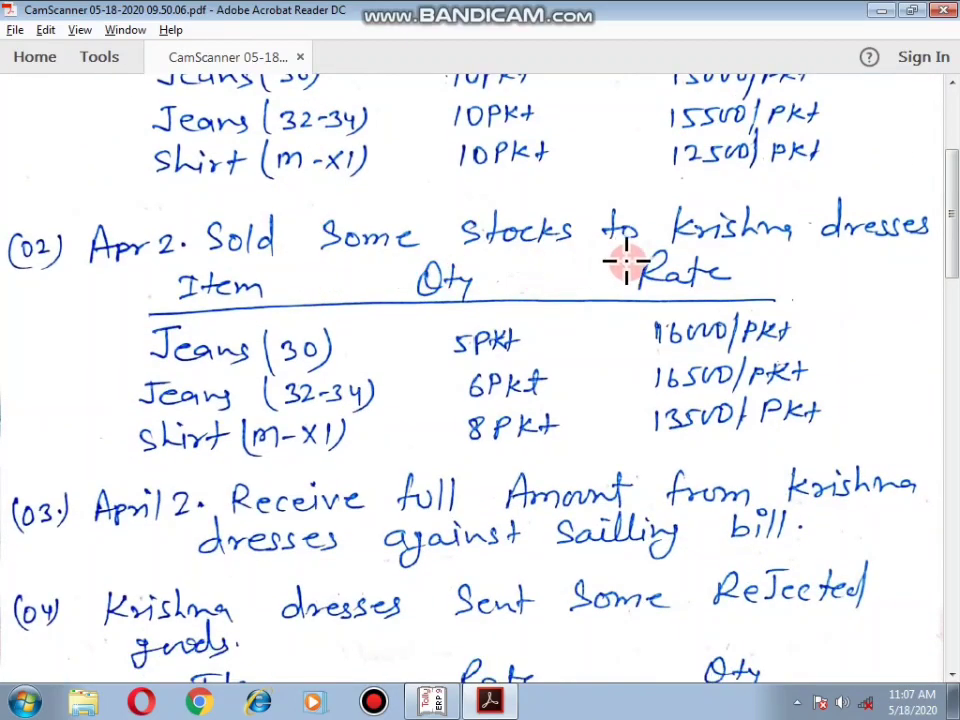
scroll(495, 337, down, 1)
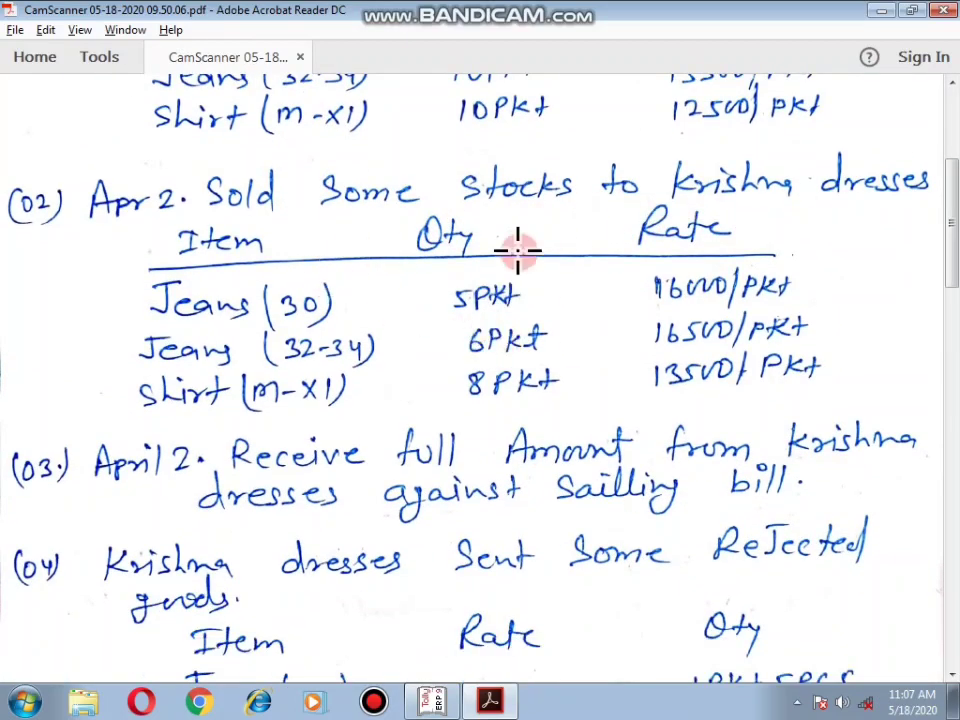
key(alt+Tab)
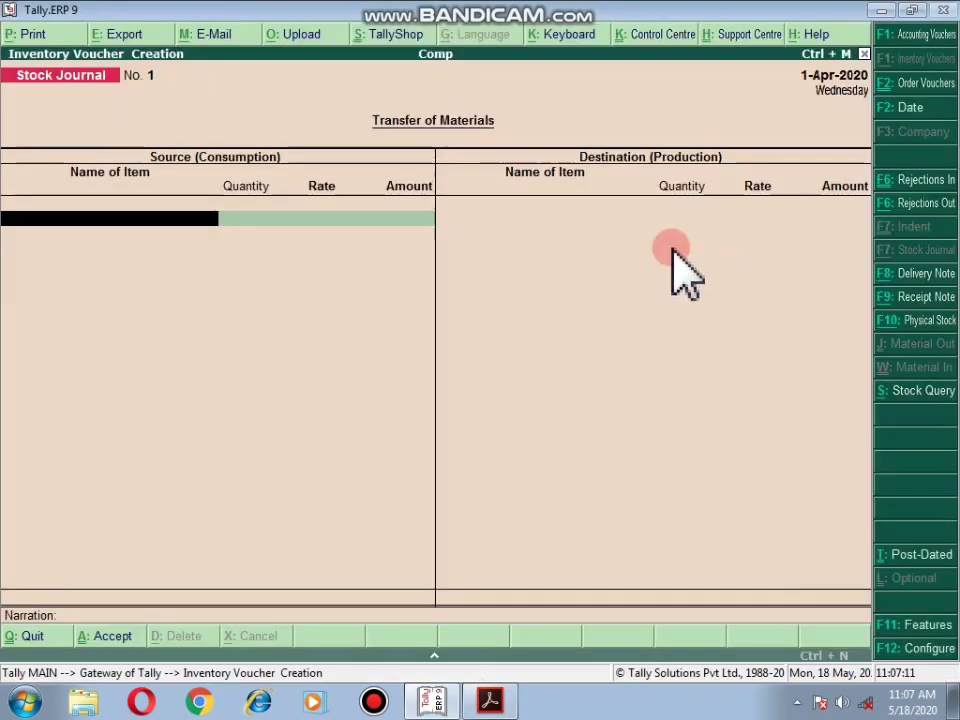
key(F8)
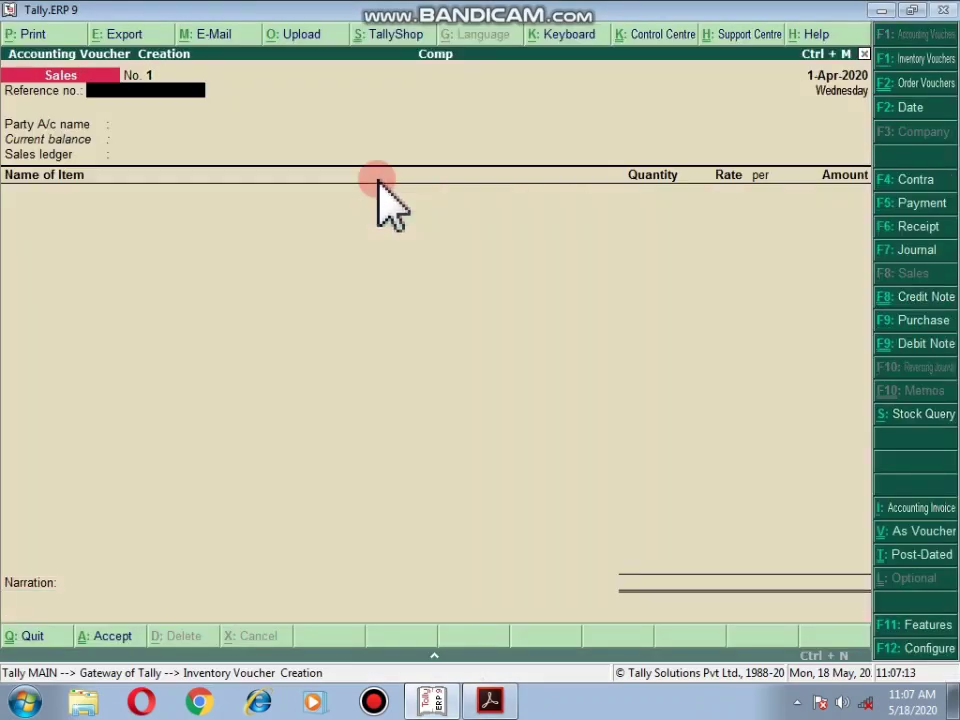
Step: Leave the sales voucher's reference number blank and select Krishna Dresse as the party account
key(Return)
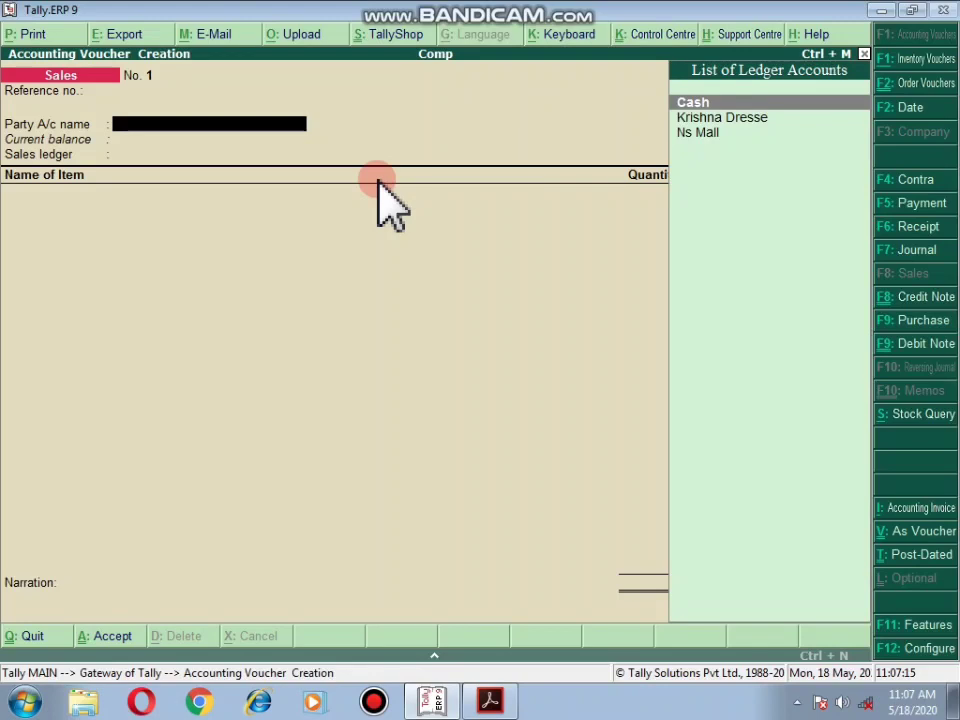
key(Down)
key(Return)
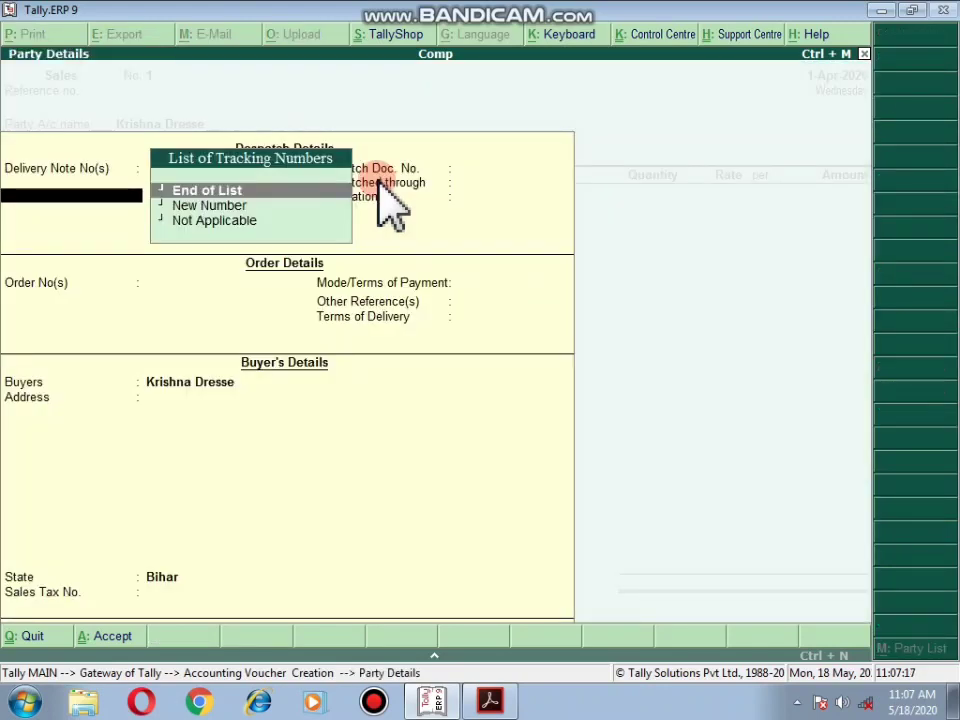
Step: End the delivery note and order number lists, leaving the despatch details, payment terms, other references and terms of delivery blank
key(Return)
key(Return)
key(Return)
key(Return)
key(Return)
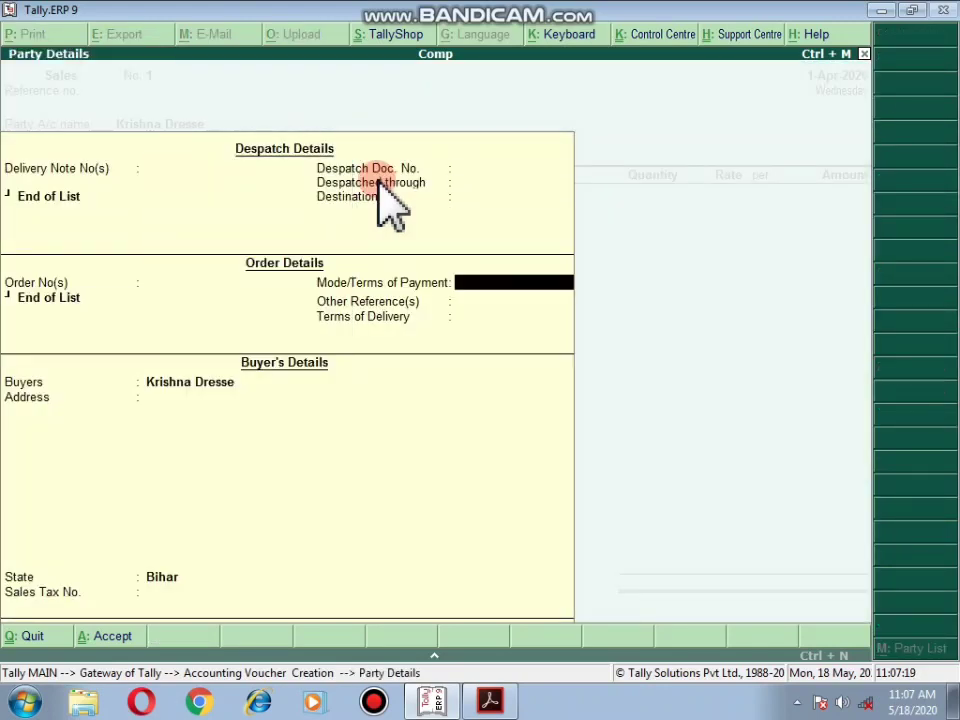
key(Return)
key(Return)
key(Return)
key(Return)
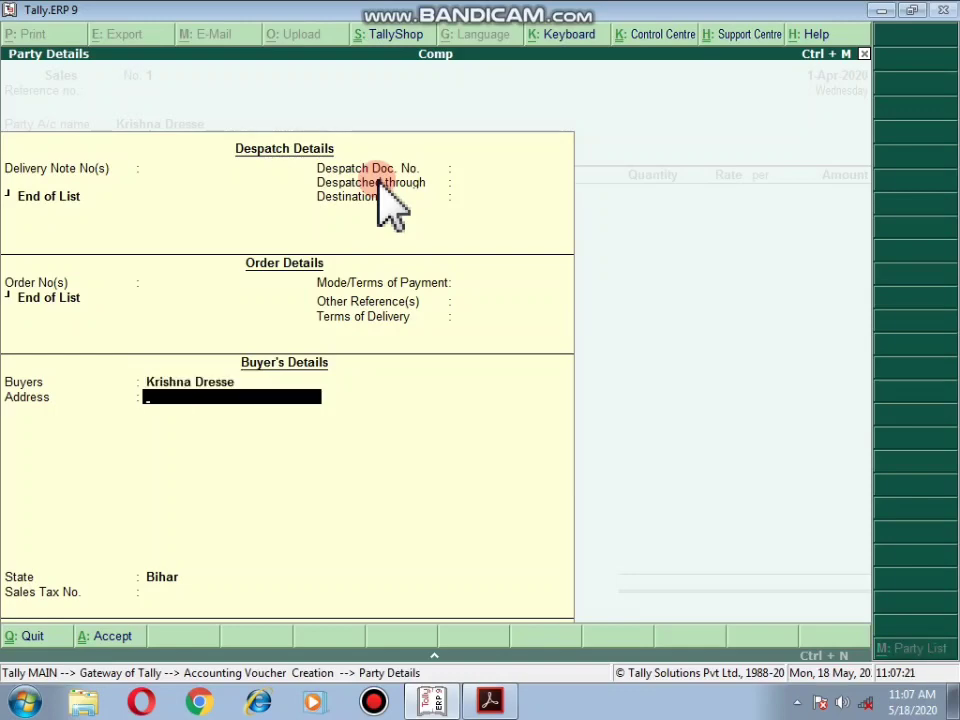
Step: Fill in the buyer's address, keep Bihar as the state and use Sales as the sales ledger
key(Return)
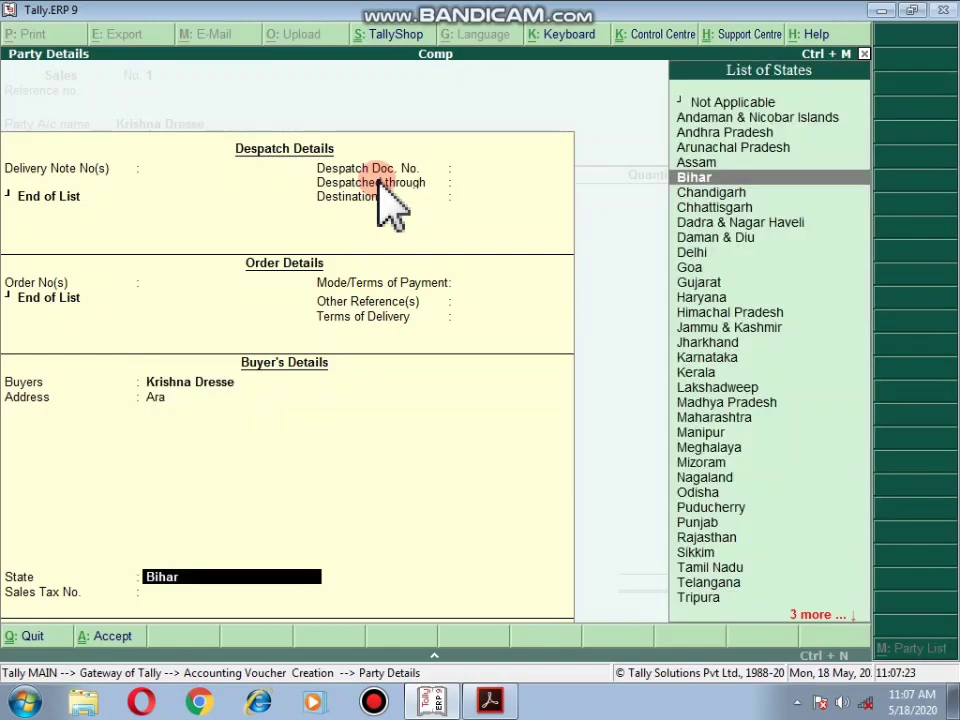
key(Return)
key(Return)
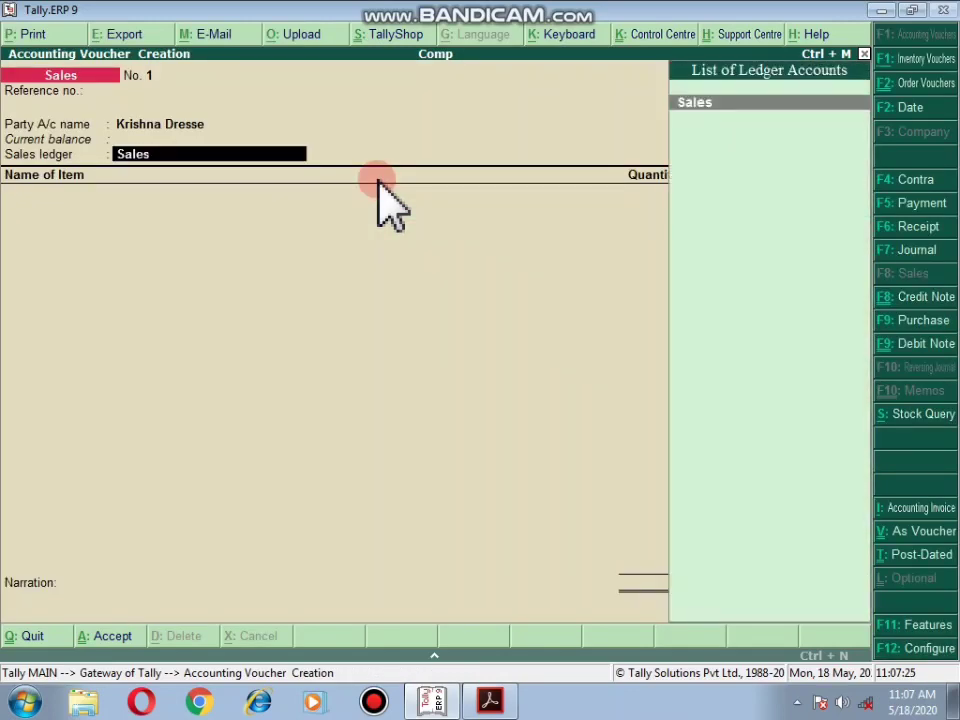
key(Return)
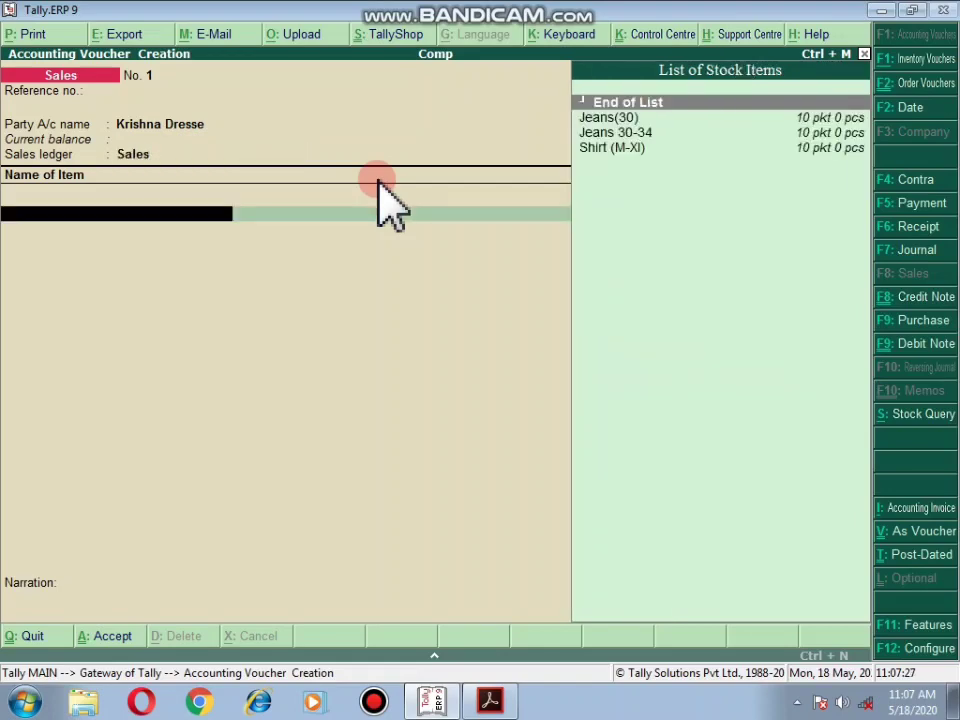
Step: Allocate 5 pkt of Jeans(30) at 16,000 per pkt with tracking and order numbers Not Applicable, checking the quantity and rate against the PDF
key(Down)
key(Return)
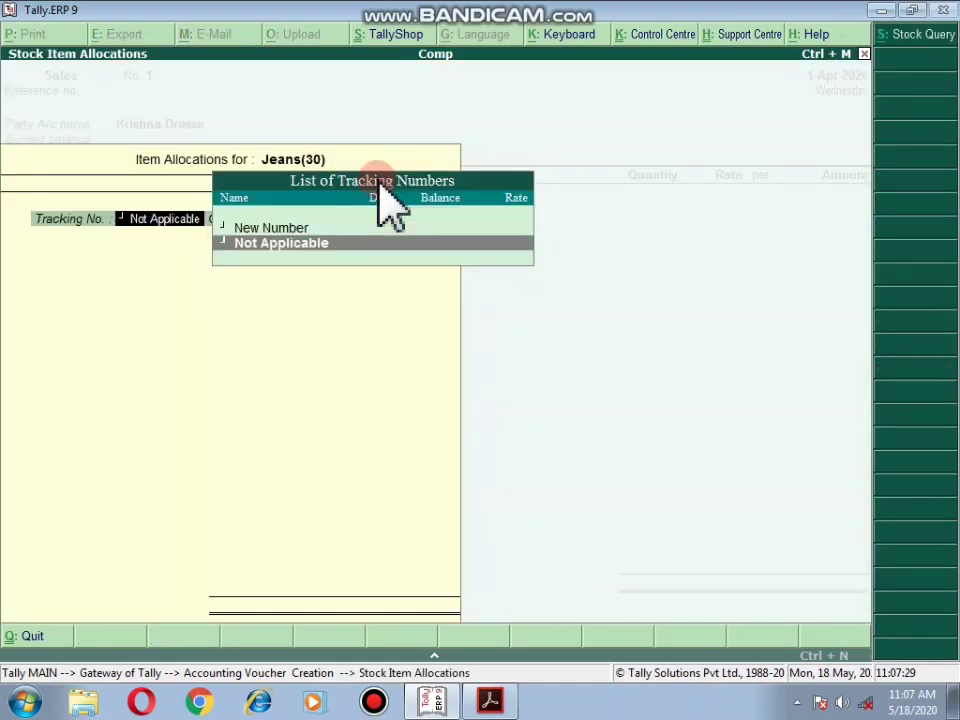
key(Return)
key(Return)
key(alt+Tab)
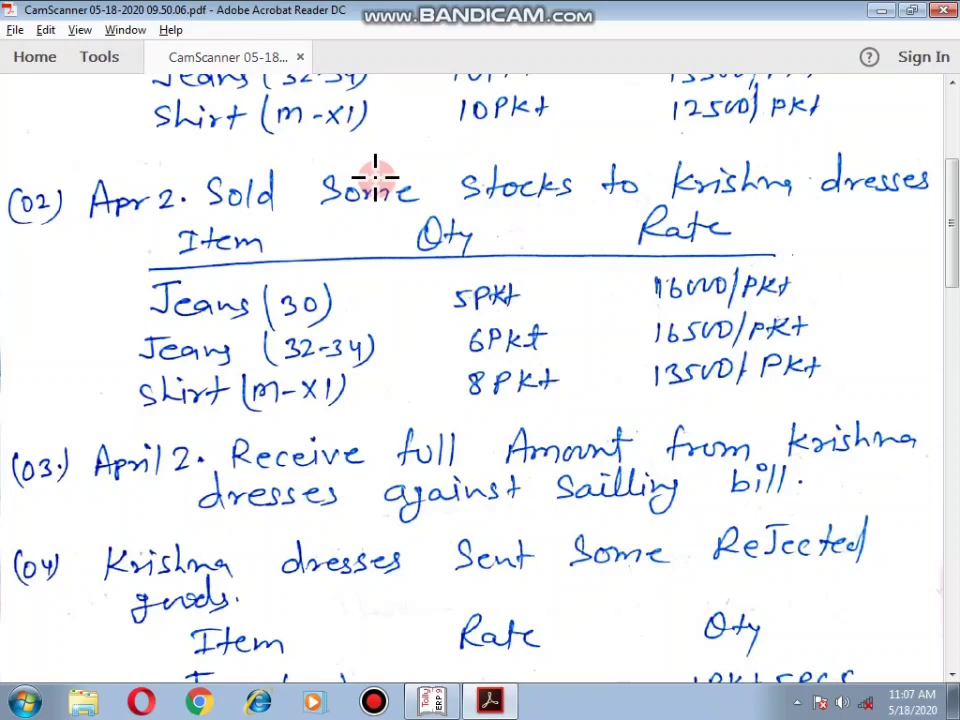
key(alt+Tab)
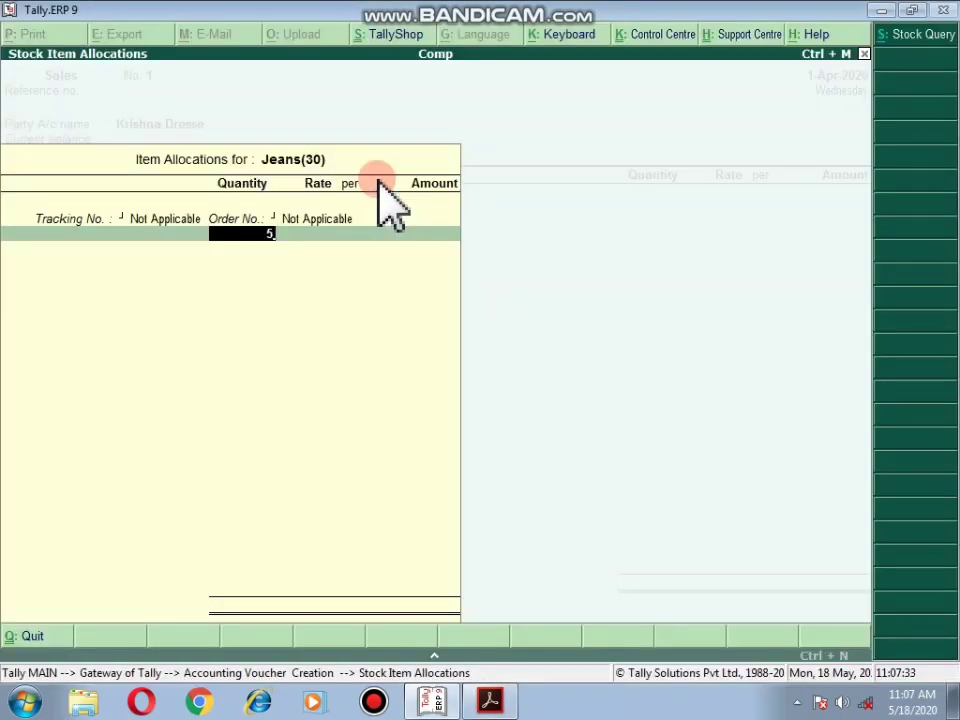
key(Return)
text(16000)
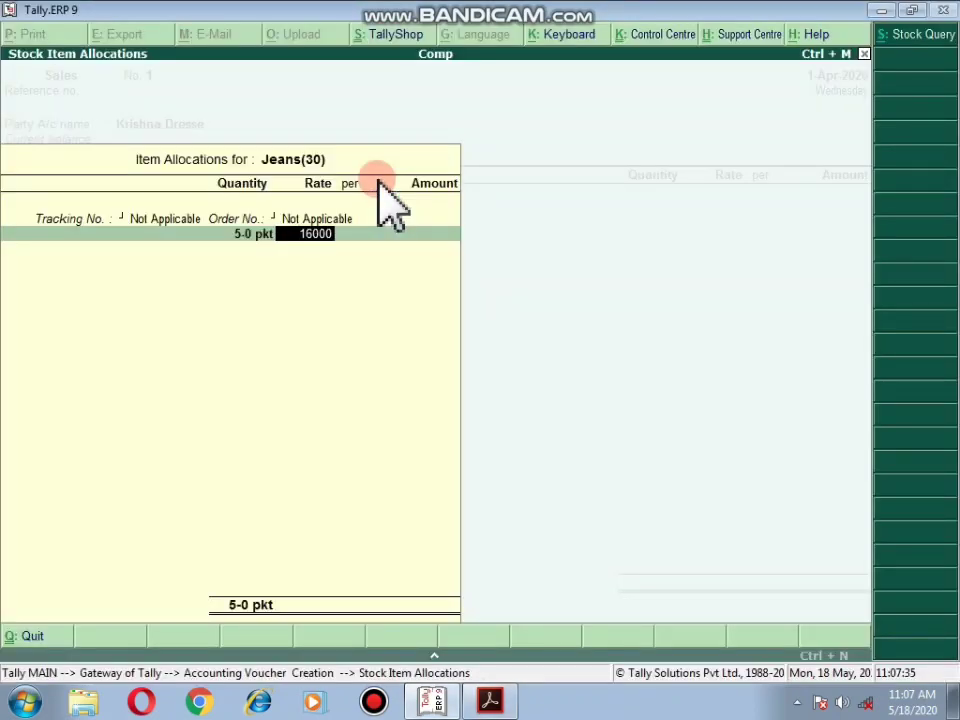
key(Return)
key(Return)
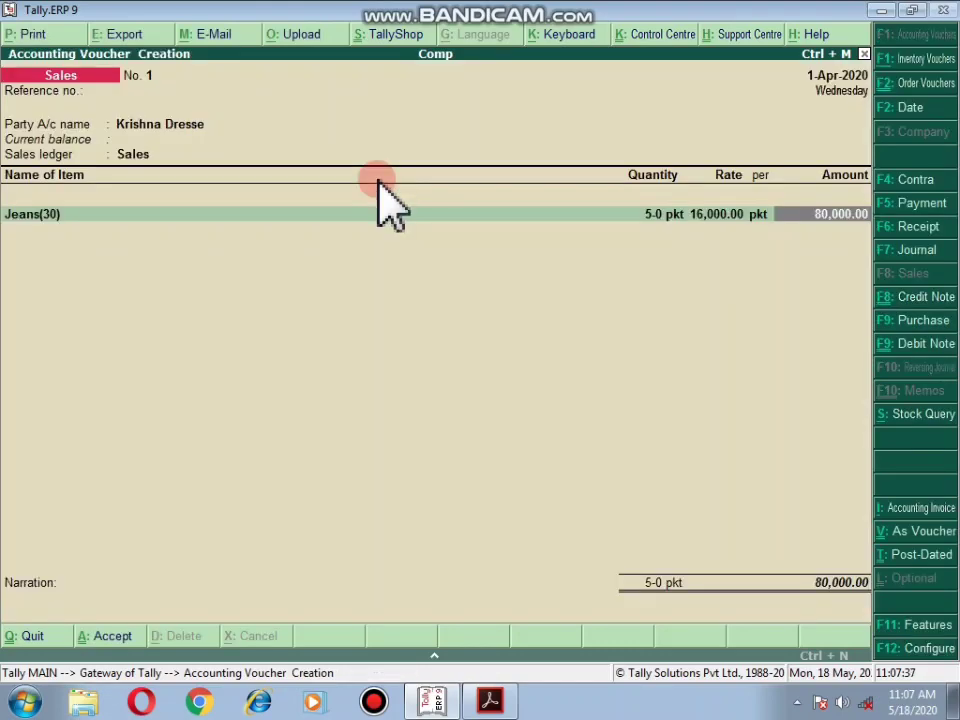
Step: Check the second sale line in the PDF and allocate 6 pkt of Jeans 30-34 at 16,500 per pkt with tracking and order numbers Not Applicable
key(alt+Tab)
key(alt+Tab)
key(Return)
text(J)
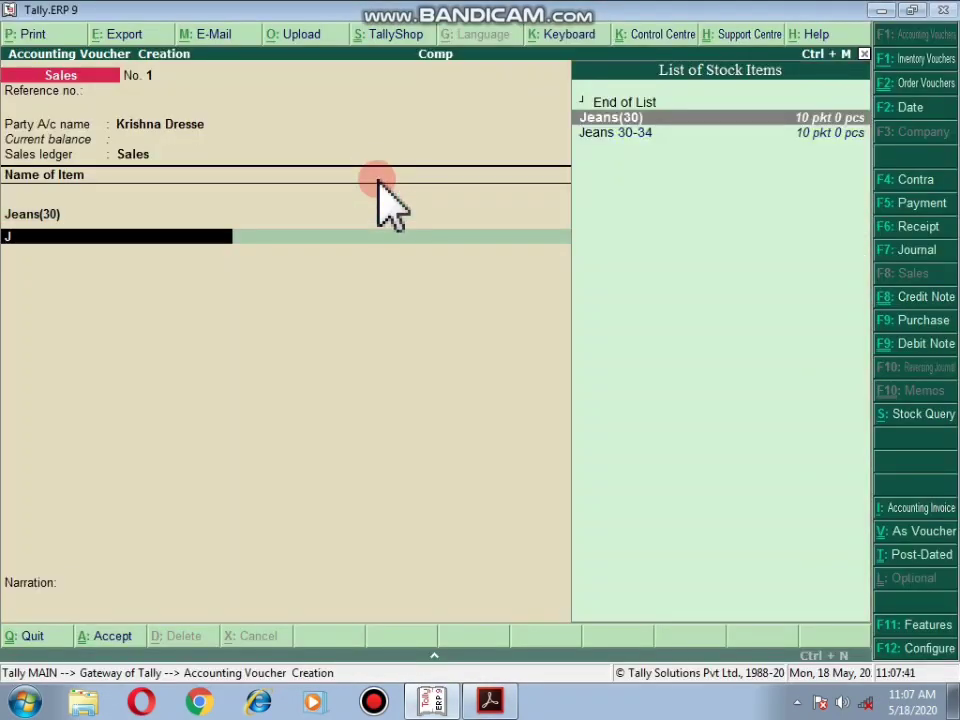
key(Down)
key(Return)
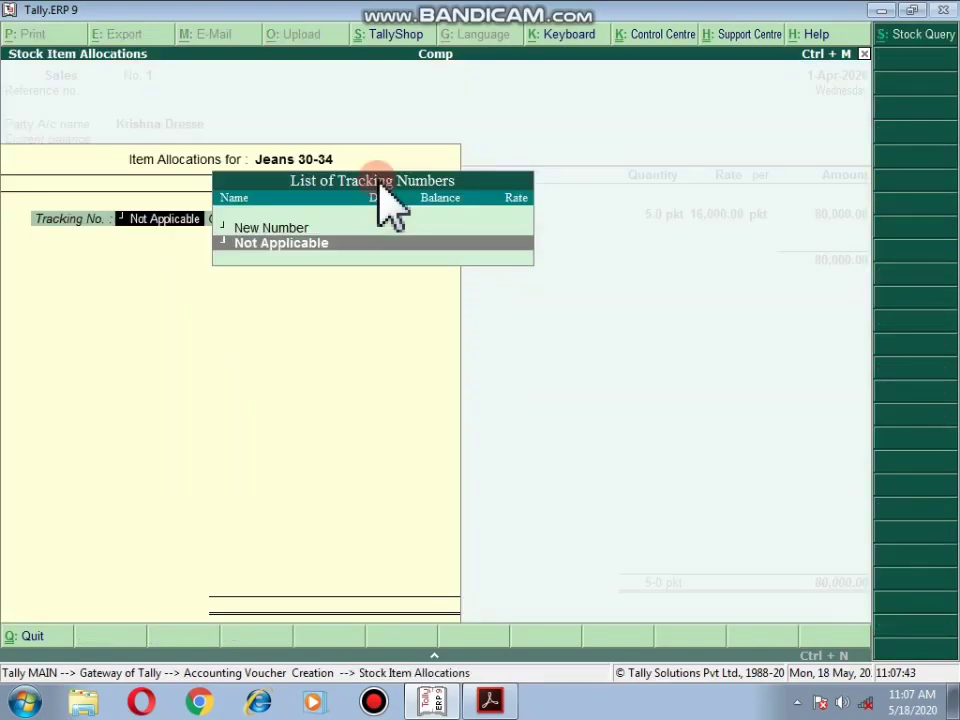
key(Return)
key(Return)
text(6)
key(Return)
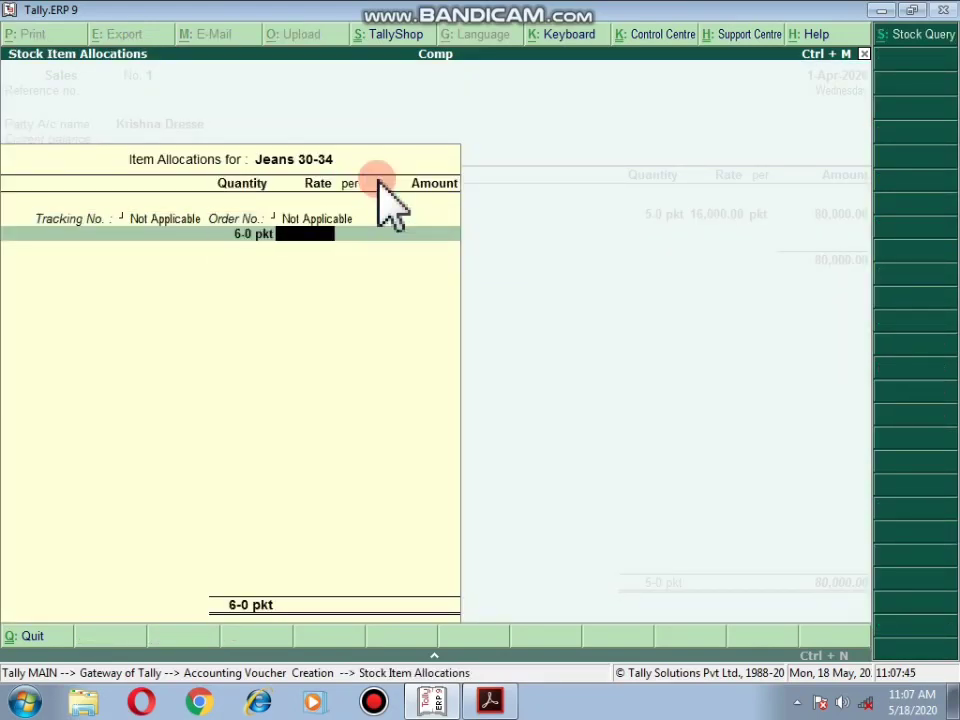
text(16,500)
key(Return)
key(Return)
key(Return)
key(Return)
Step: Check the third sale line in the PDF and allocate 8 pkt of Shirt (M-XI) at 13,500 per pkt with tracking and order numbers Not Applicable
key(alt+Tab)
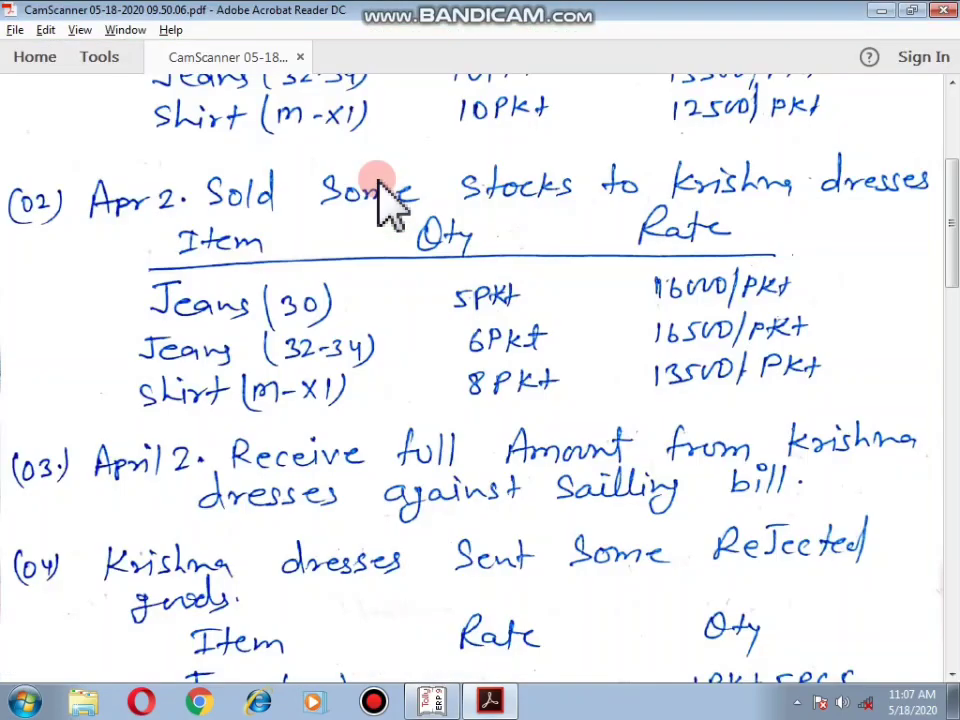
key(alt+Tab)
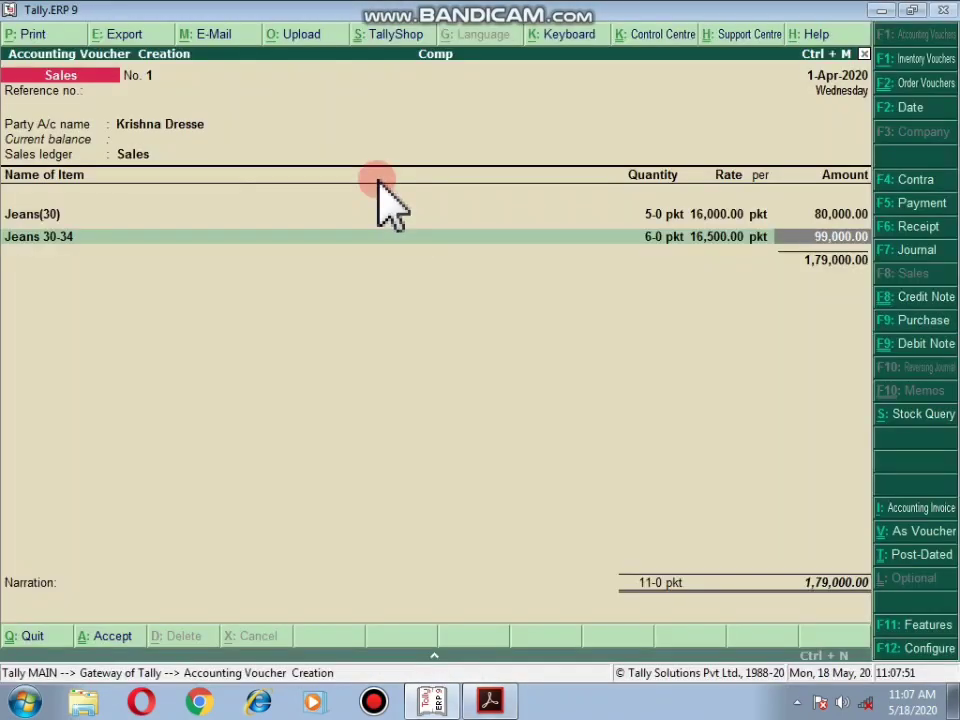
key(Return)
text(Shi)
key(Return)
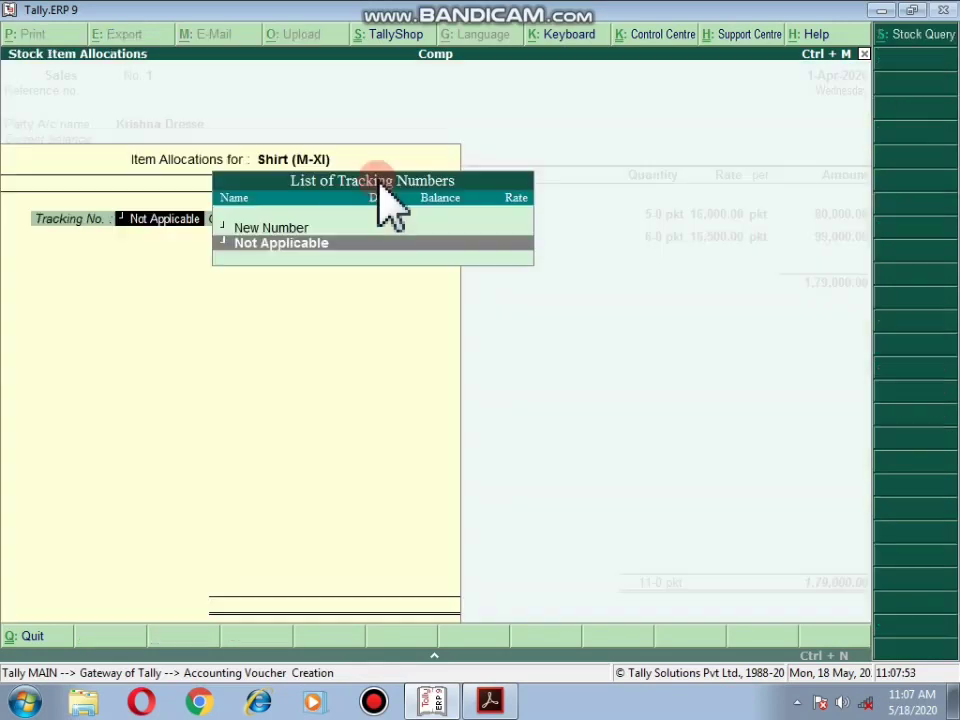
key(Return)
text(8)
key(Return)
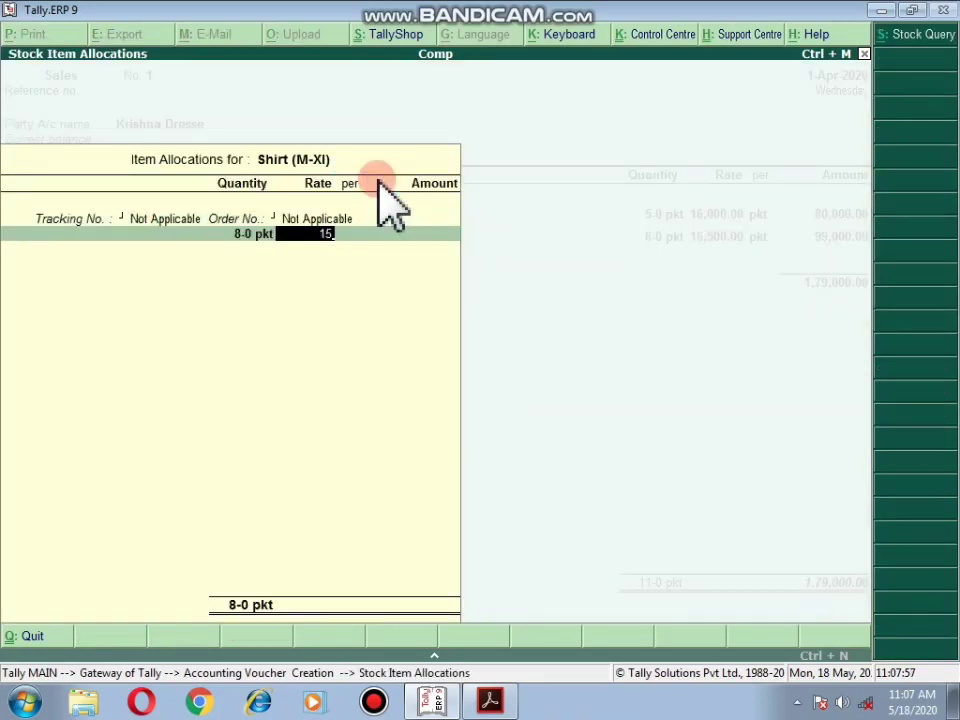
text(13500)
key(Return)
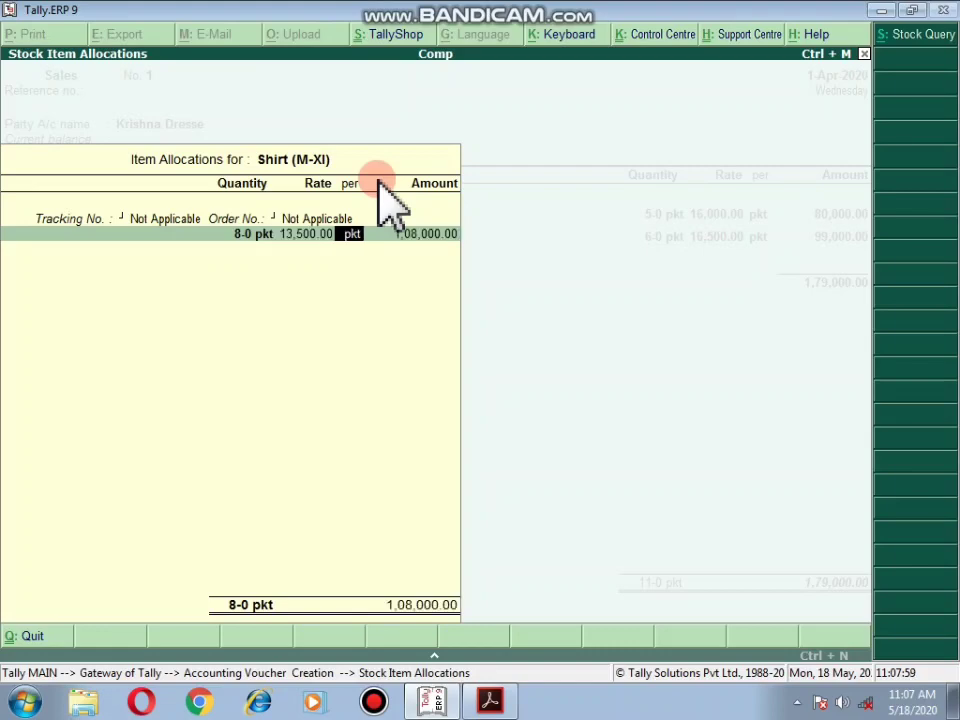
key(Return)
key(Return)
key(Return)
Step: End the item list after a last check against the PDF, accept the Krishna Dresse sales voucher and open a Stock Journal voucher
key(alt+Tab)
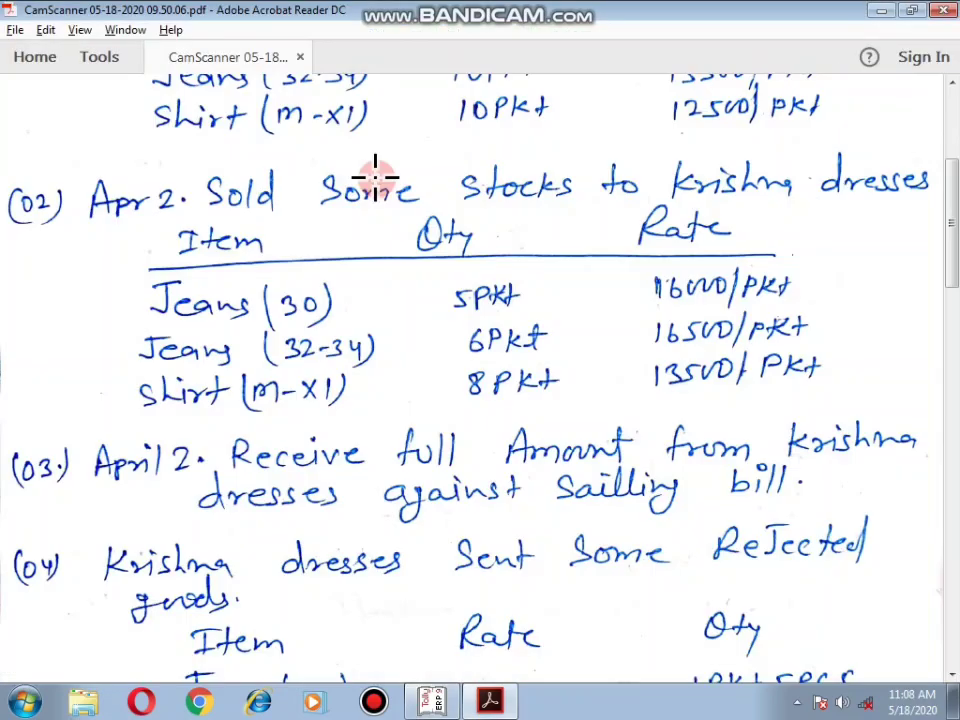
key(alt+Tab)
key(Return)
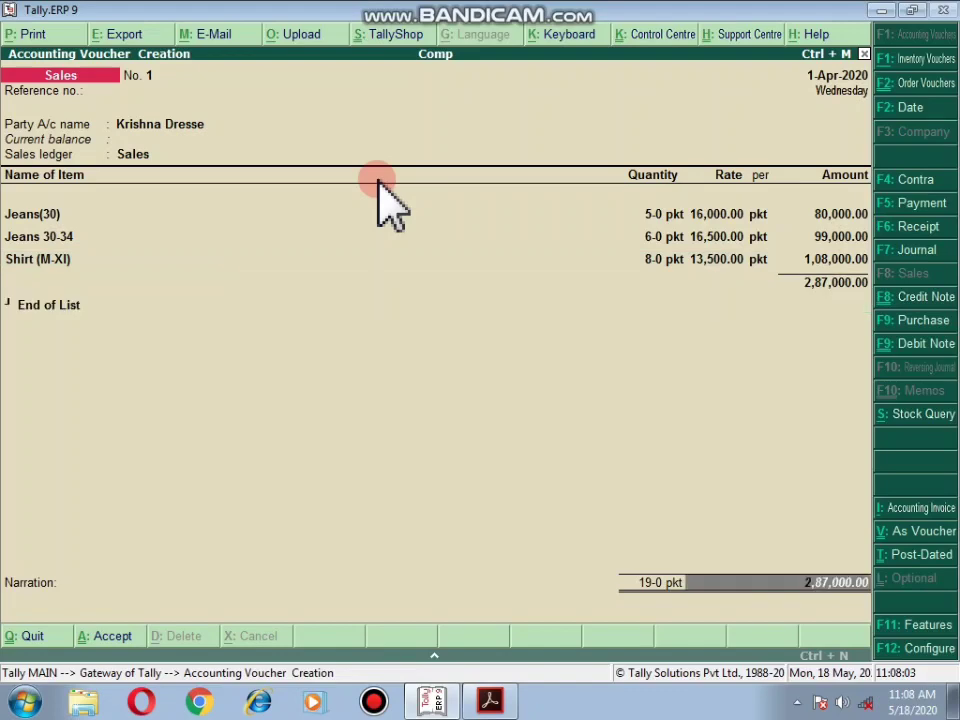
key(Return)
key(Return)
key(y)
key(alt+F7)
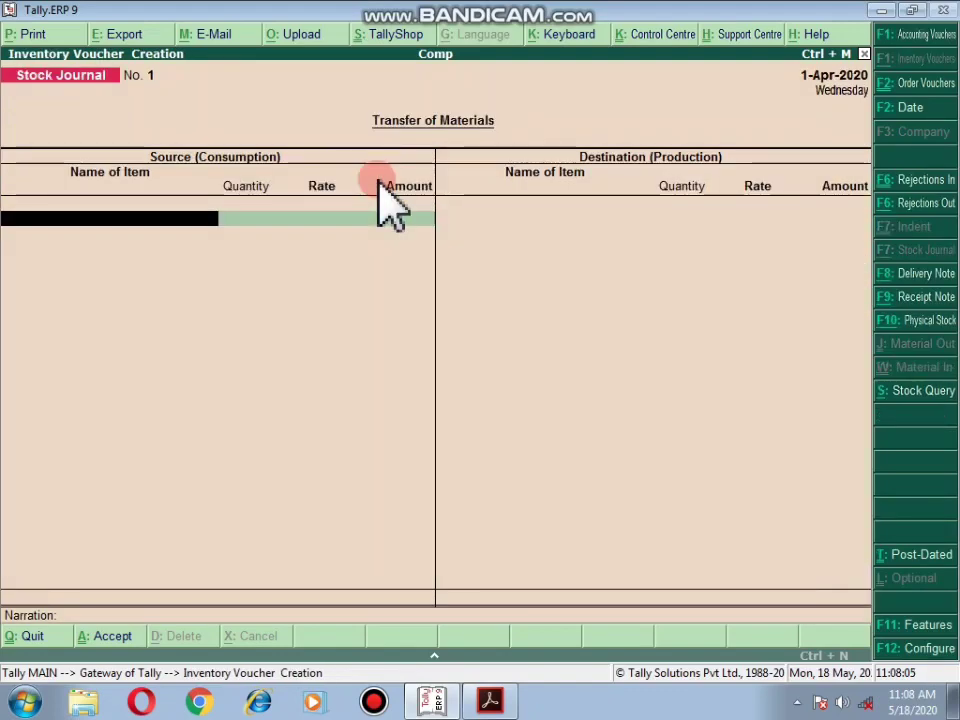
Step: Check the April 2 receipt from Krishna dresses in the Adobe Acrobat Reader PDF and start a Receipt voucher in Tally.ERP 9
key(alt+Tab)
scroll(385, 272, down, 1)
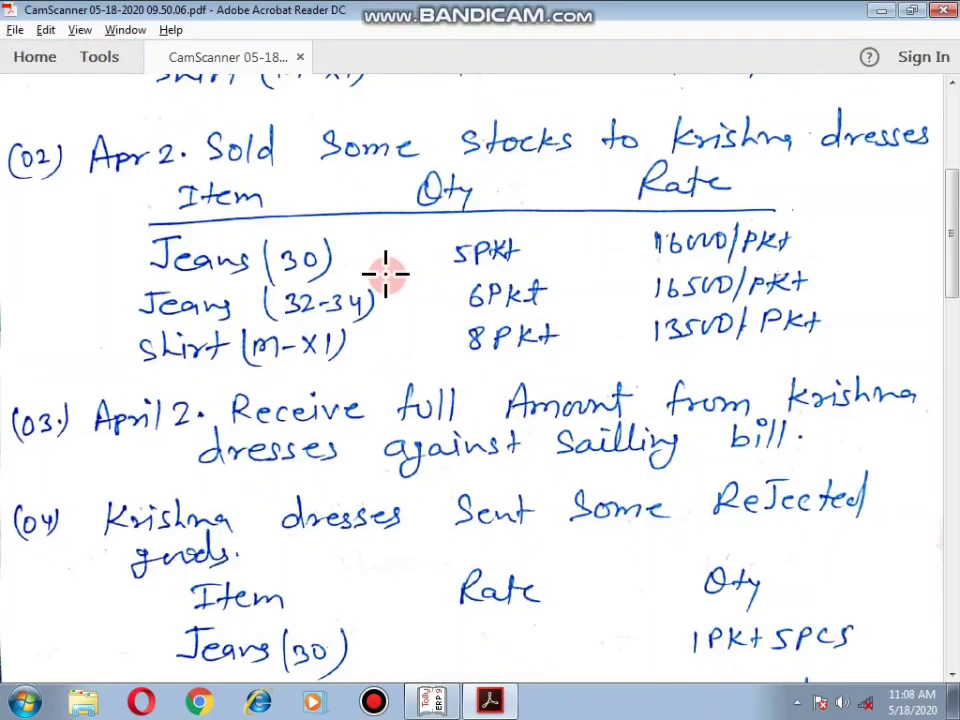
scroll(385, 272, down, 3)
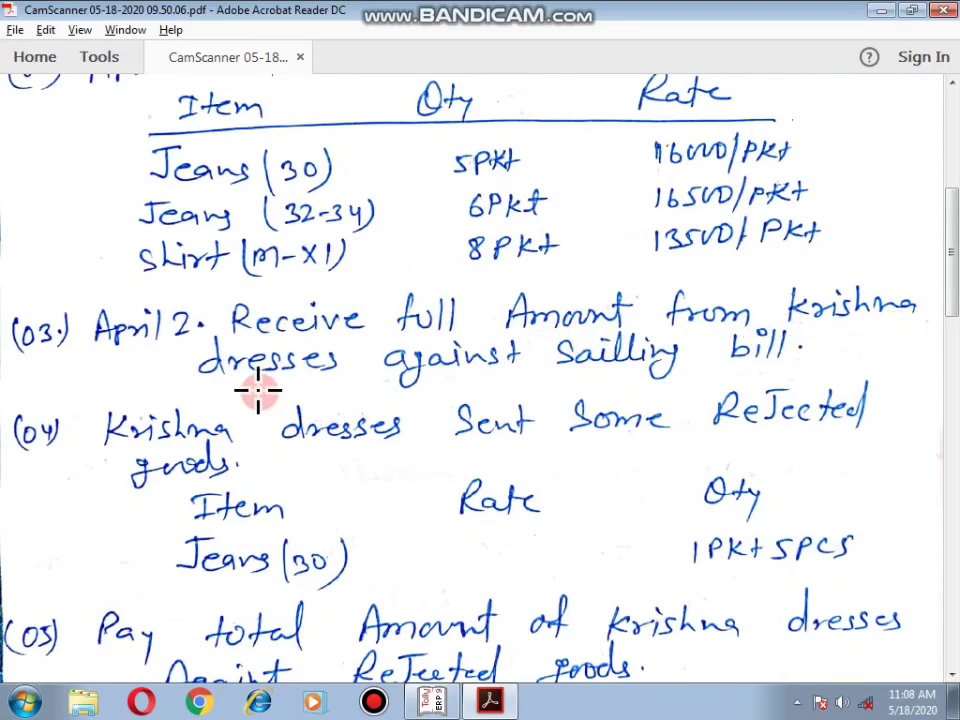
key(alt+Tab)
key(F6)
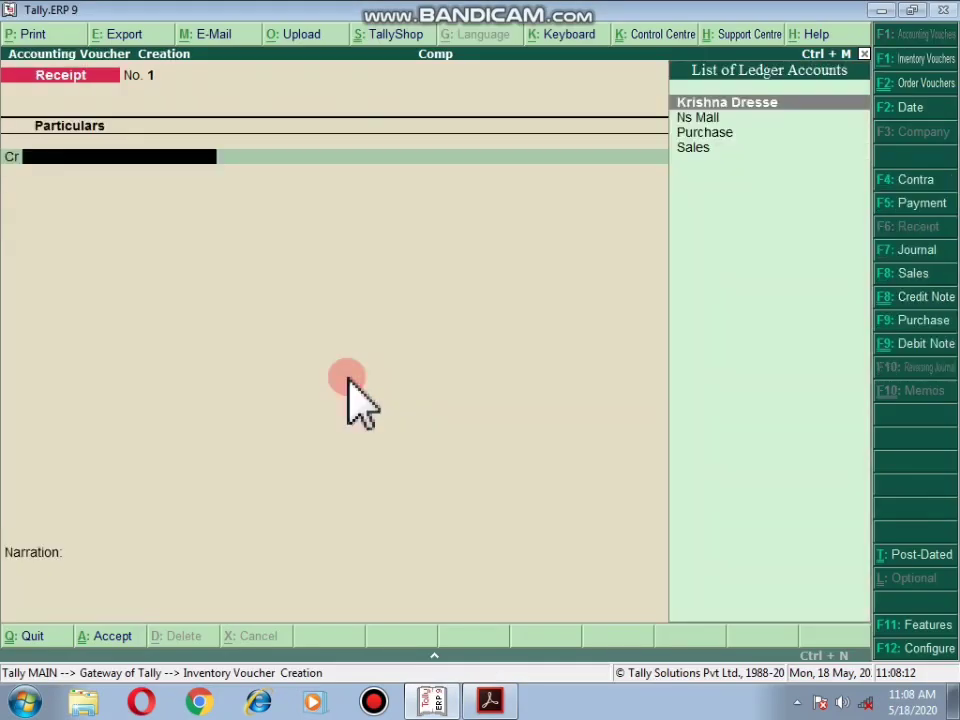
Step: Credit Krishna Dresse with 2,87,000 and allocate the full amount as Agst Ref to pending bill 1
key(Return)
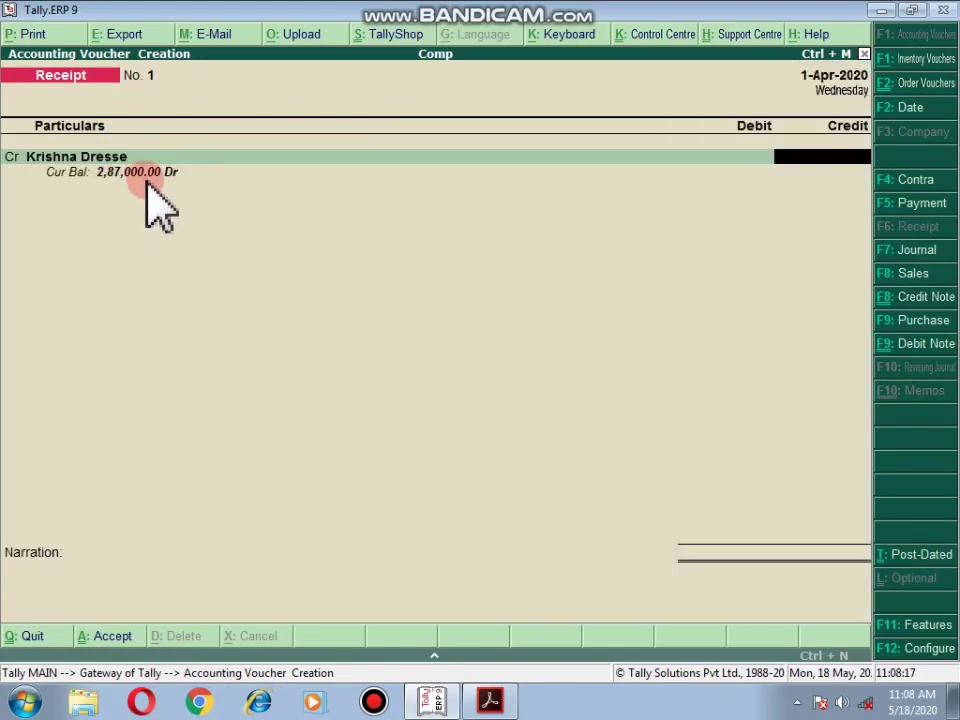
text(2870000)
key(Return)
key(Return)
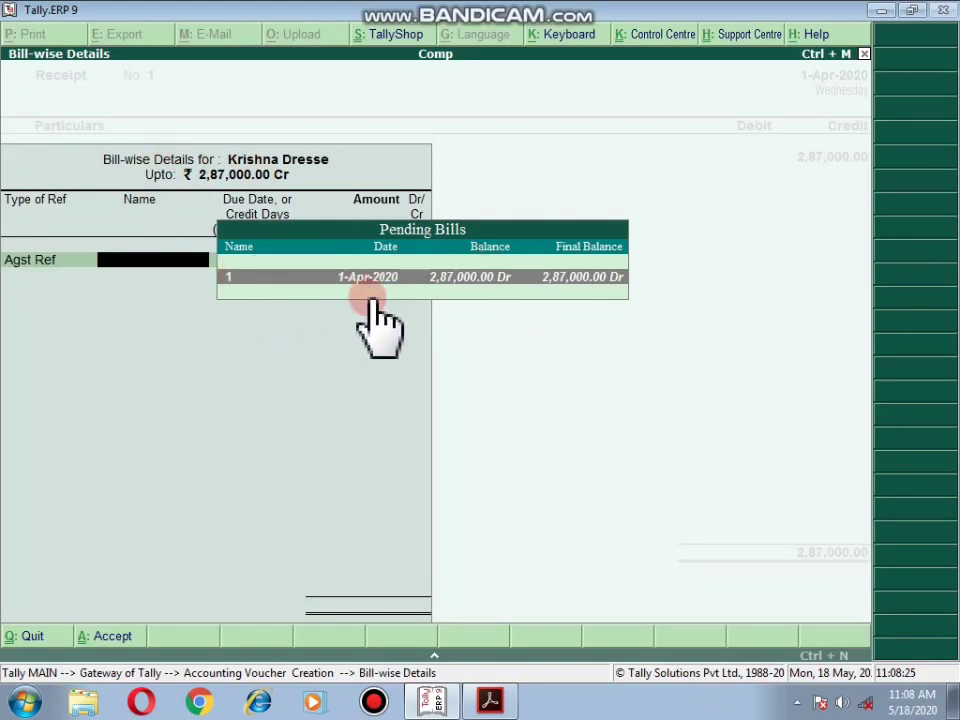
key(Return)
key(Return)
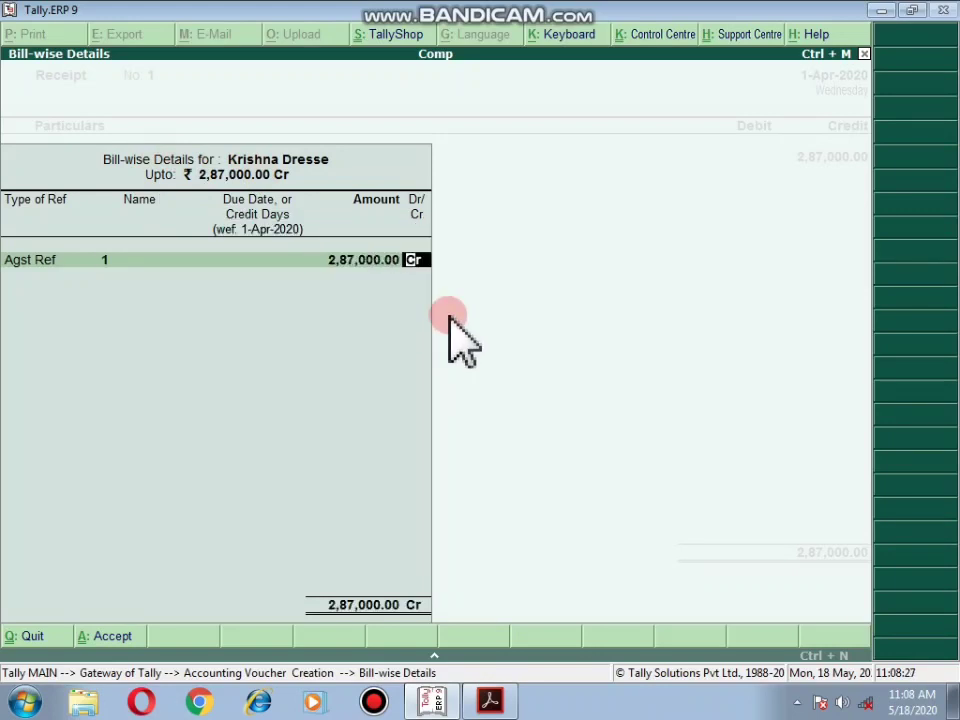
key(Return)
Step: Debit Cash for 2,87,000, accept the receipt voucher without narration and open a Stock Journal voucher
key(Return)
key(Return)
key(Return)
key(Return)
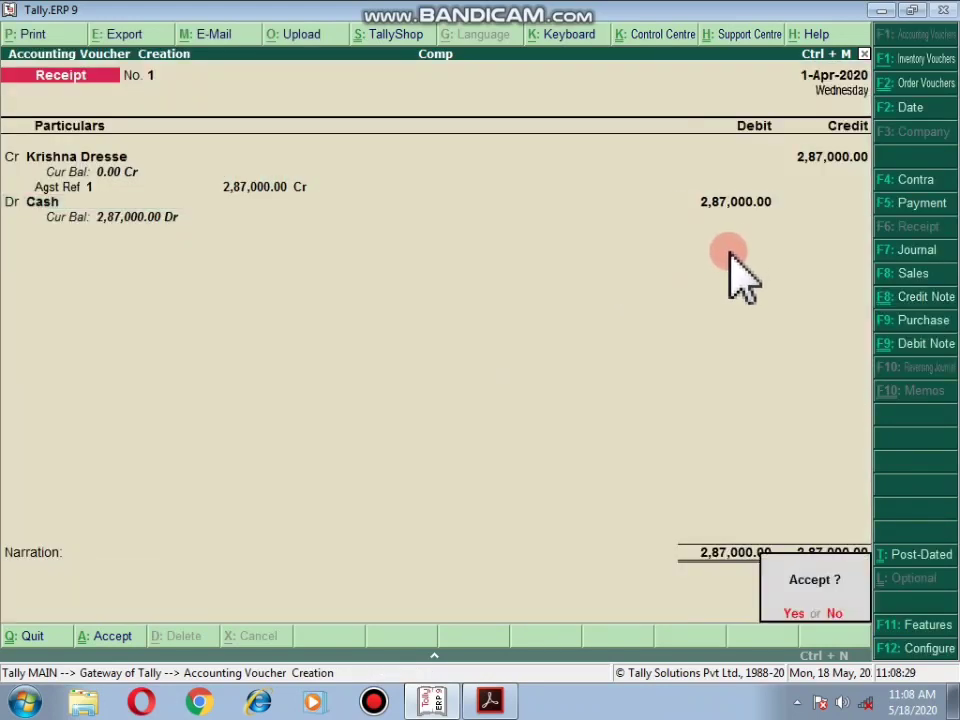
key(Return)
key(alt+F7)
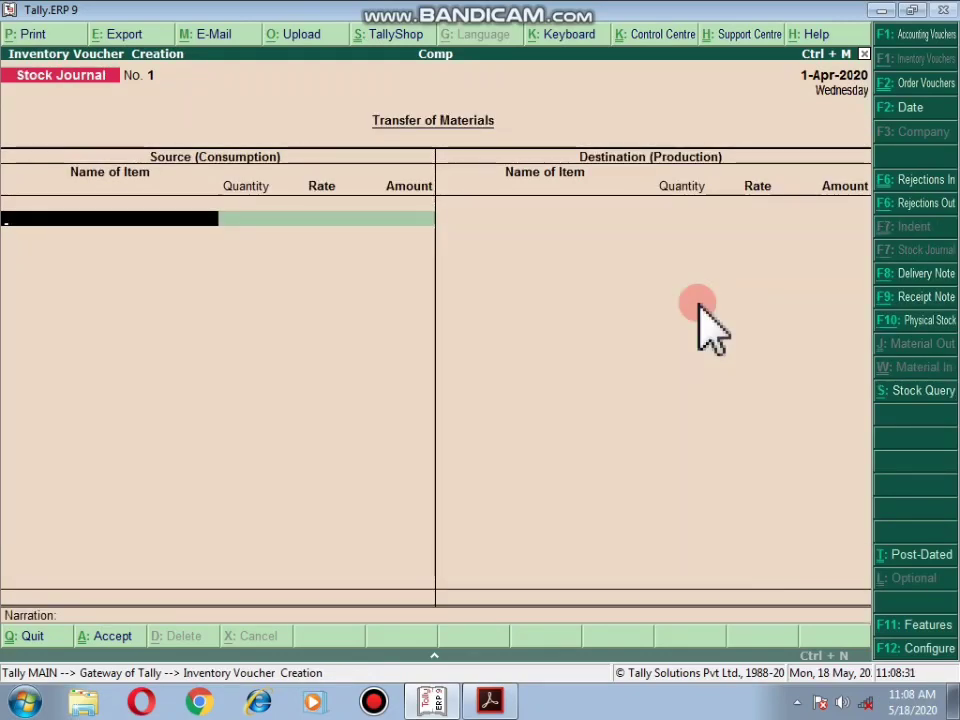
Step: Read the rejected Jeans(30) goods entry and the two payment entries in the Adobe Acrobat Reader PDF, and return to Tally.ERP 9
key(alt+Tab)
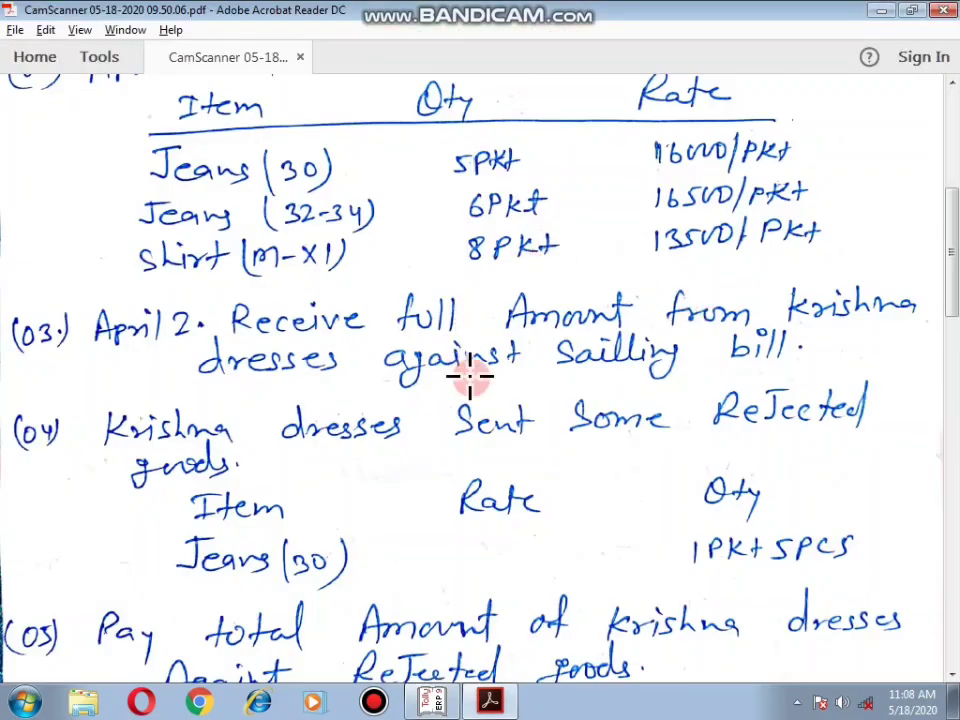
scroll(471, 396, down, 1)
scroll(471, 396, down, 1)
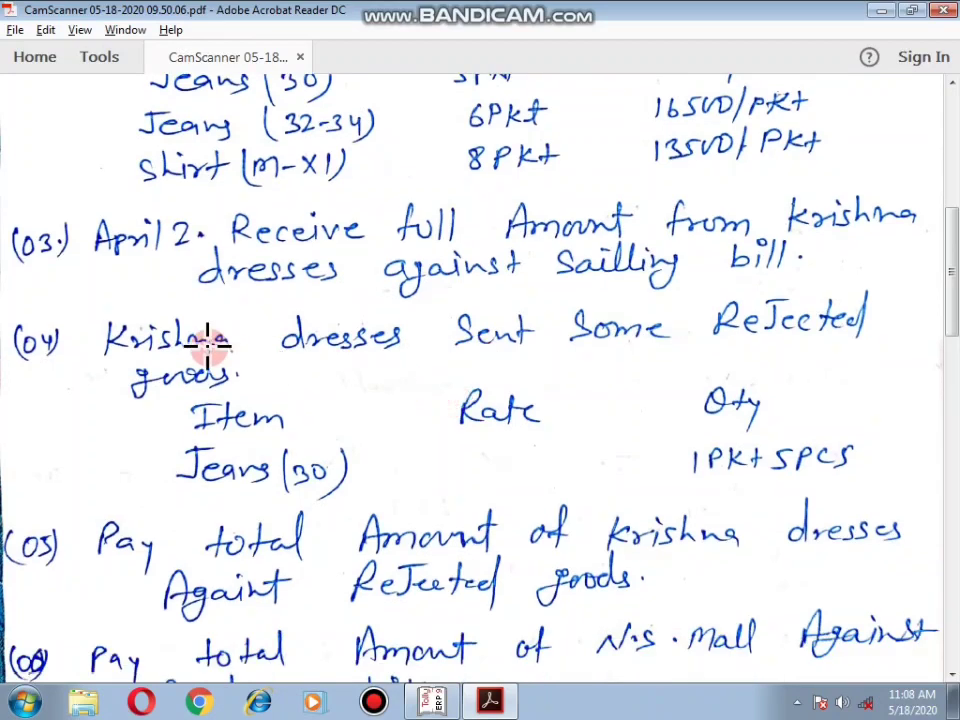
scroll(186, 343, down, 2)
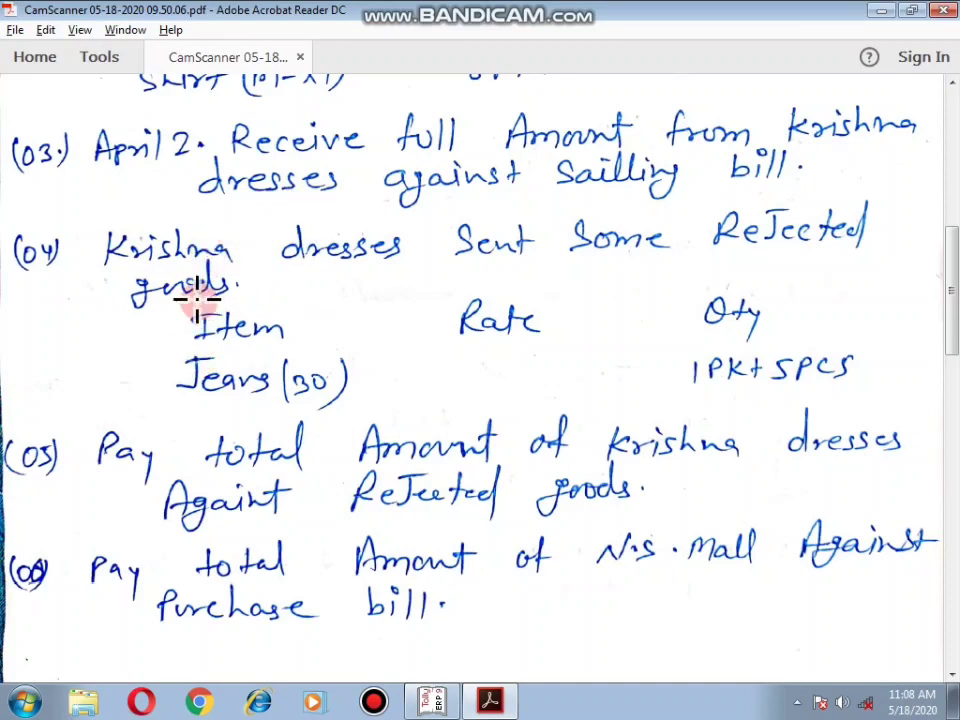
drag(166, 348, 362, 412)
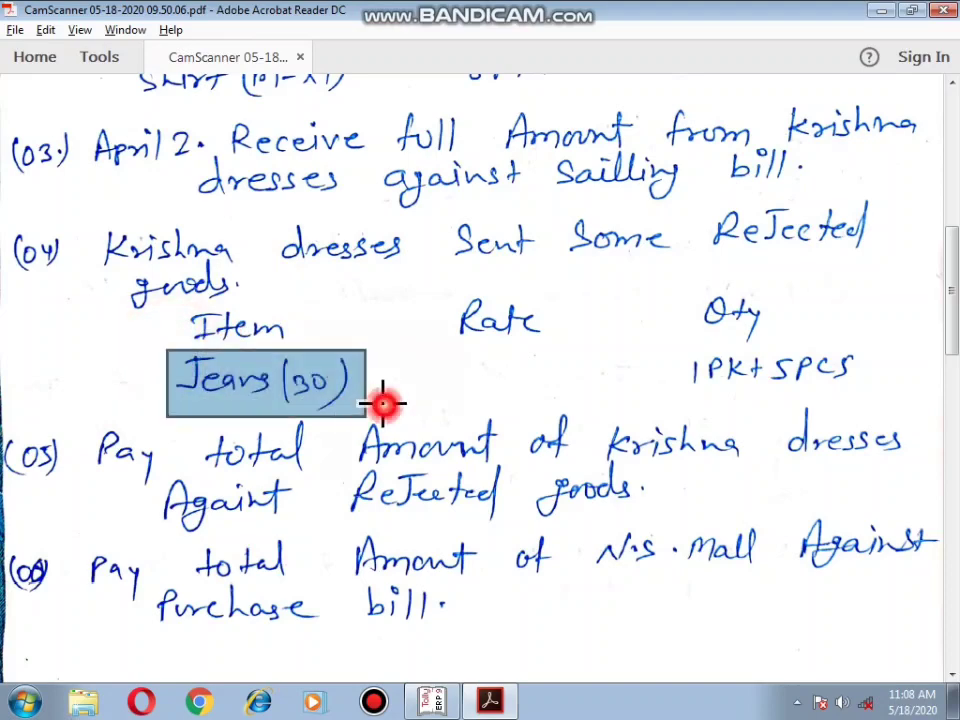
click(381, 401)
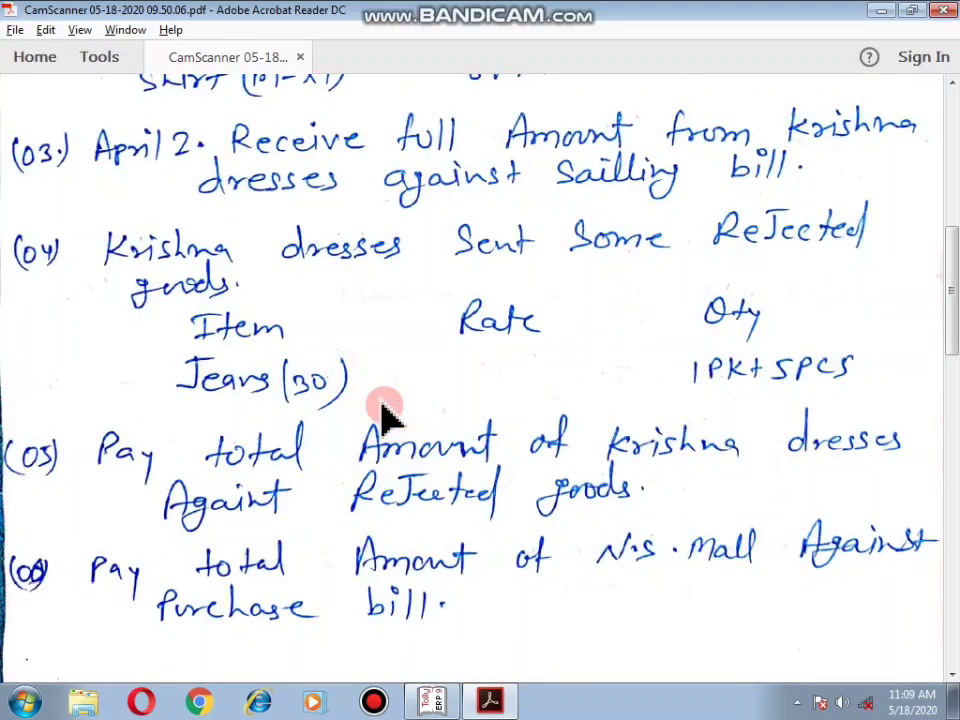
click(432, 700)
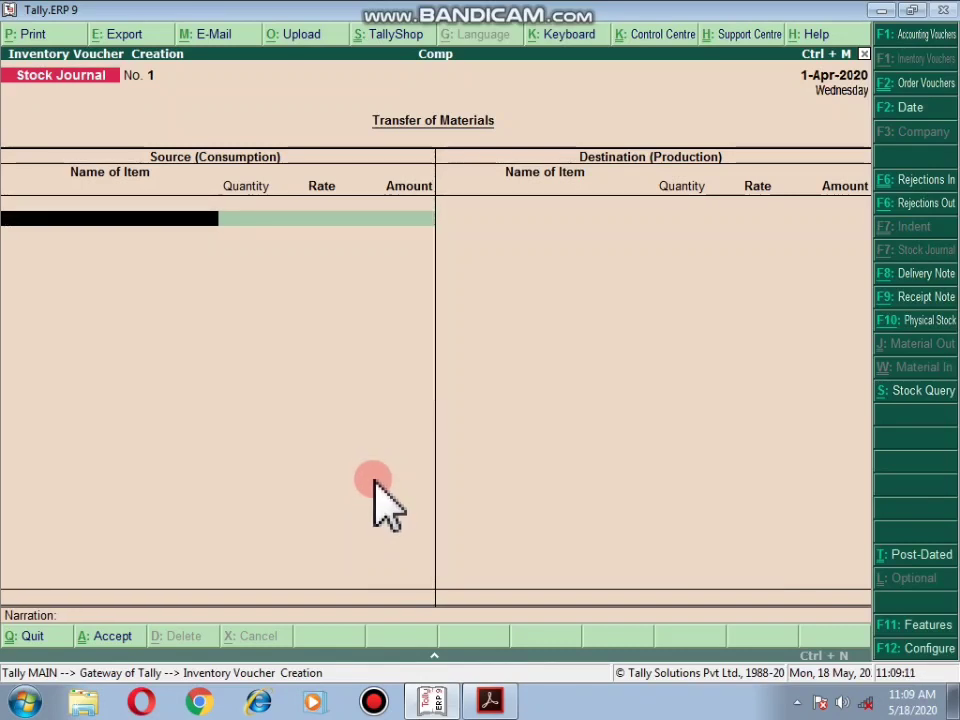
Step: Check the rejection inward and outward notes option in the inventory features and open a Rejections In voucher
key(F11)
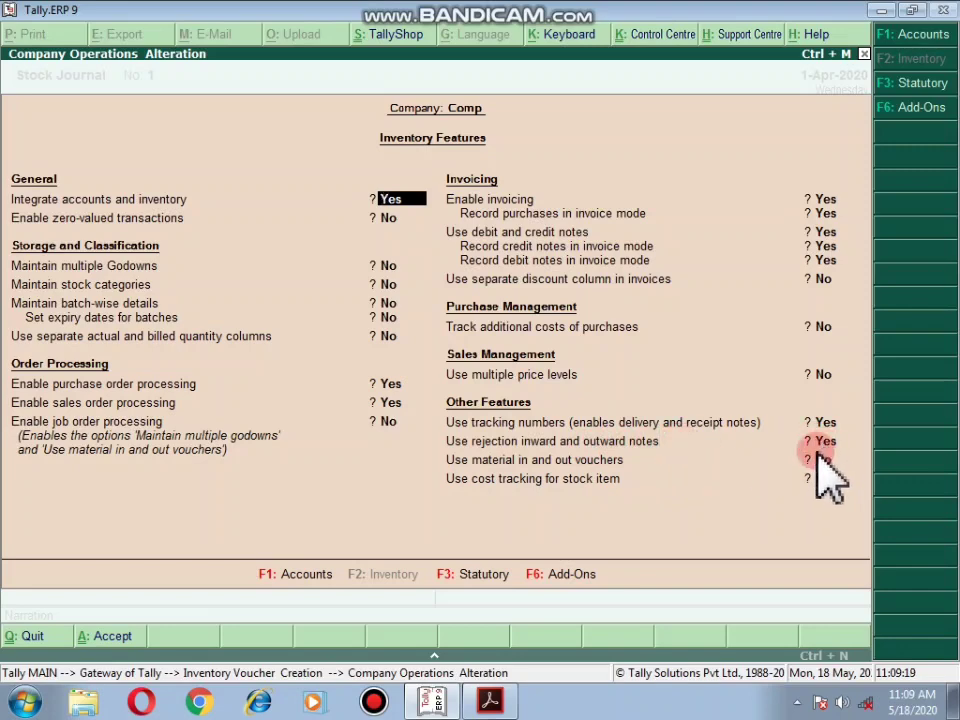
key(ctrl+a)
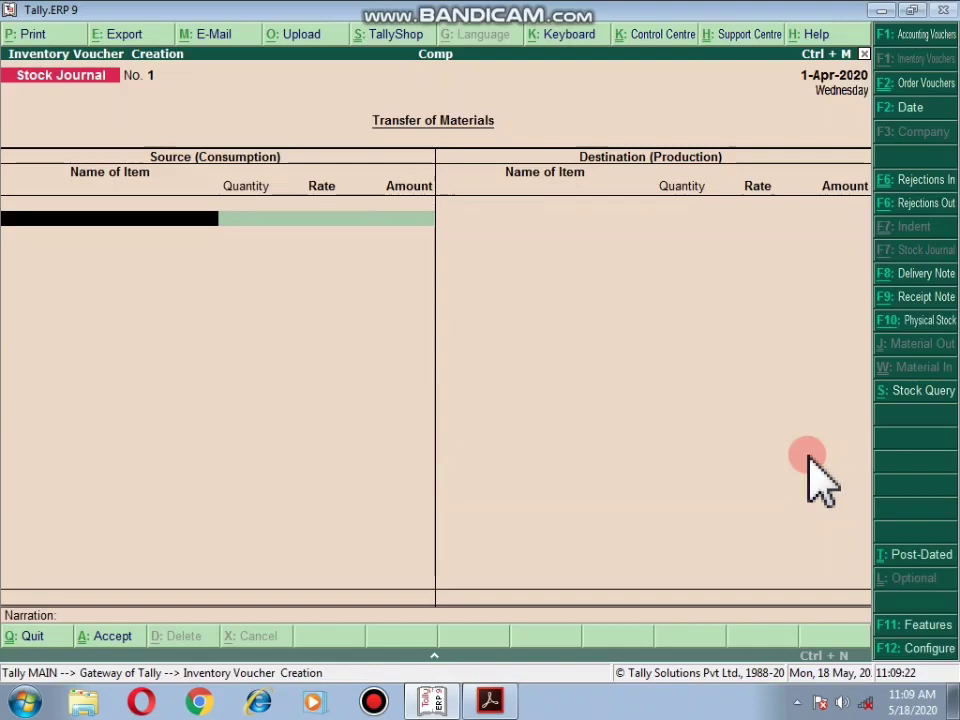
key(F6)
key(F4)
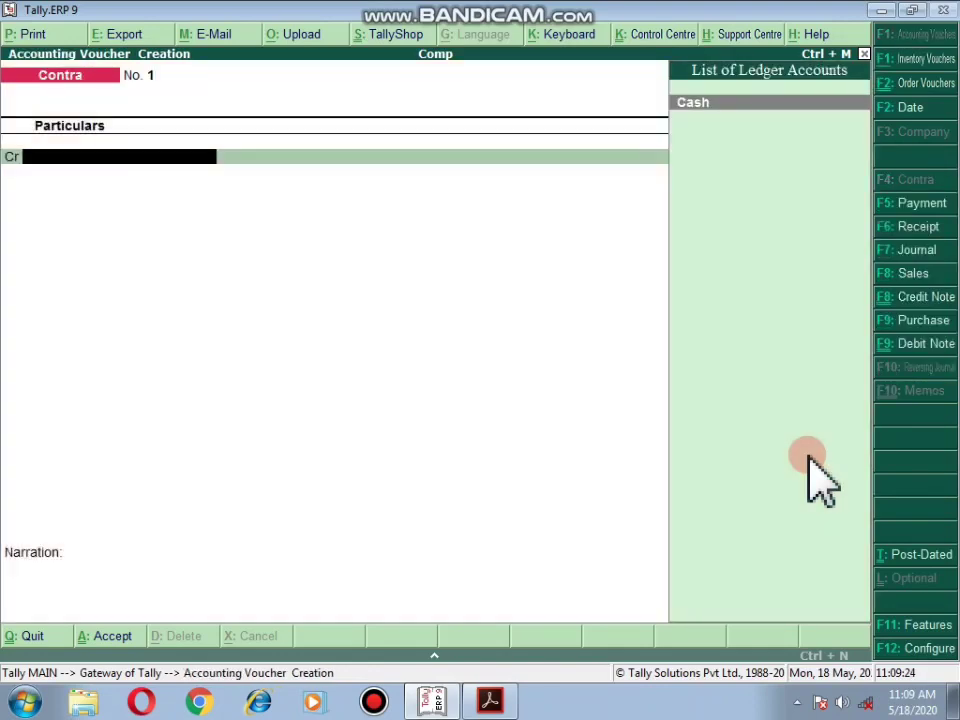
key(ctrl+F6)
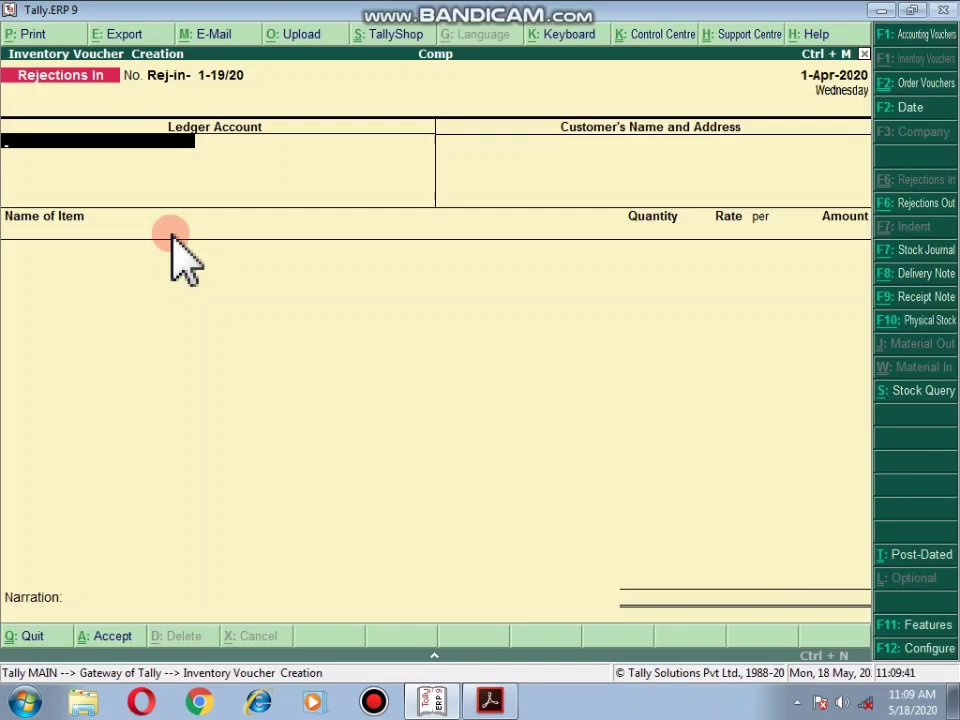
Step: Set Krishna Dresse as the ledger account of the Rejections In voucher and leave the customer's address blank
text(Kr)
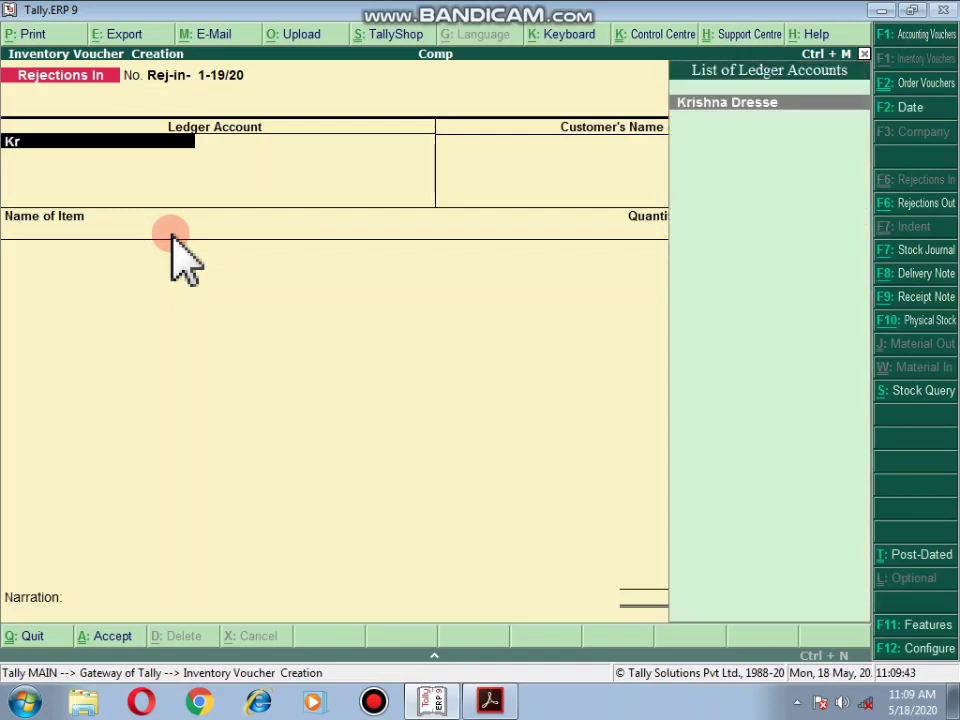
key(Return)
key(Return)
key(Return)
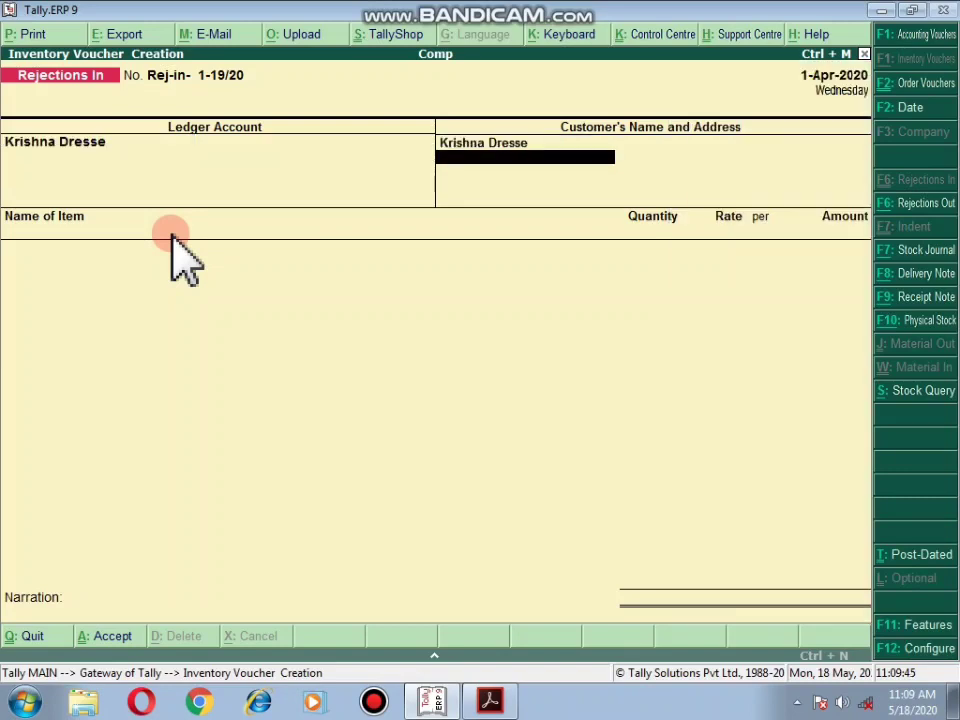
Step: Add Jeans(30) with tracking number Rej-in- 1-19/20 and order number Not Applicable, checking the rejected quantity in the Adobe Acrobat Reader PDF
text(J)
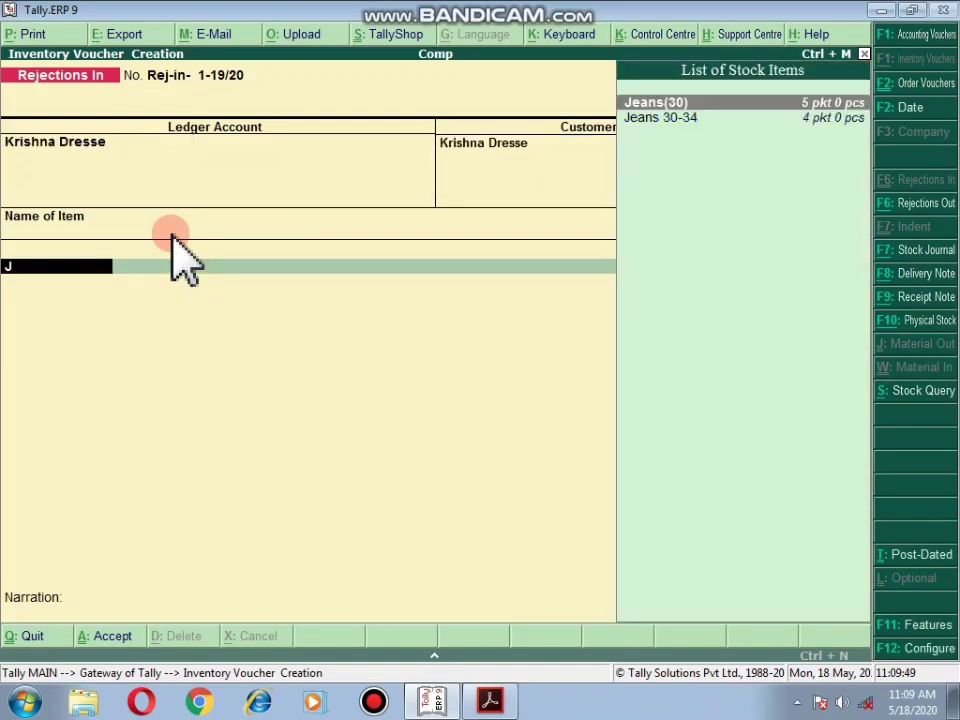
key(alt+Tab)
key(alt+Tab)
key(Return)
key(Return)
key(Return)
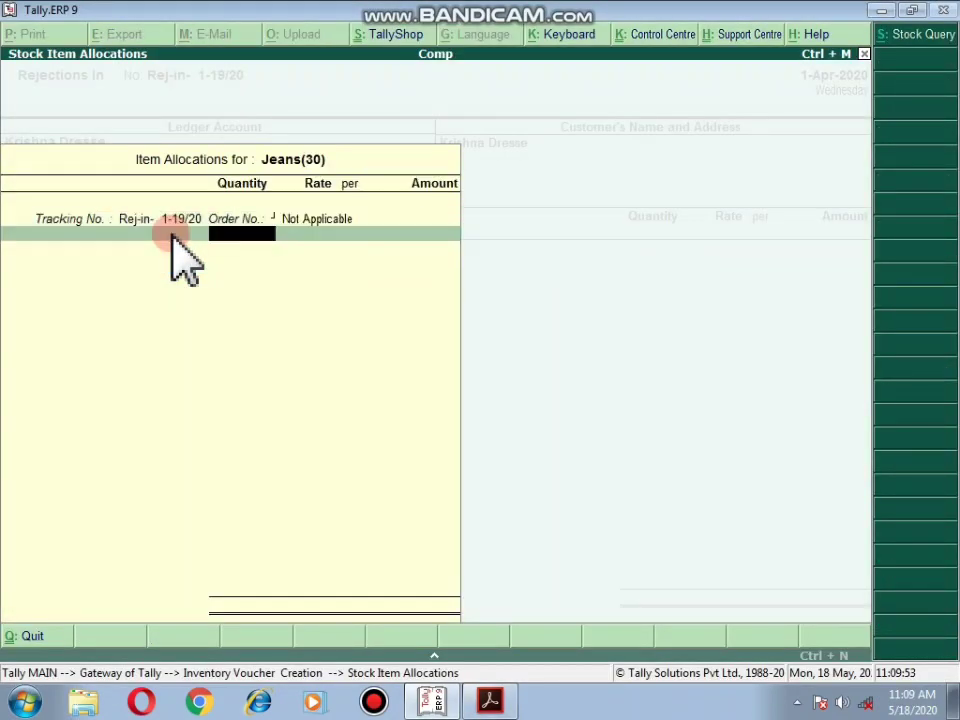
click(172, 237)
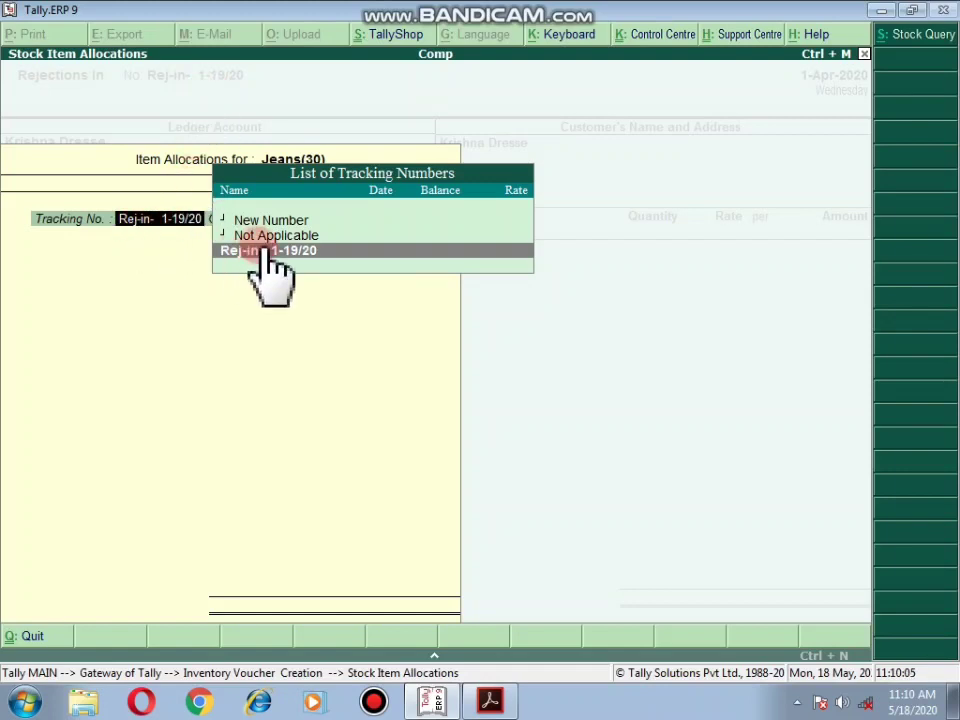
key(alt+Tab)
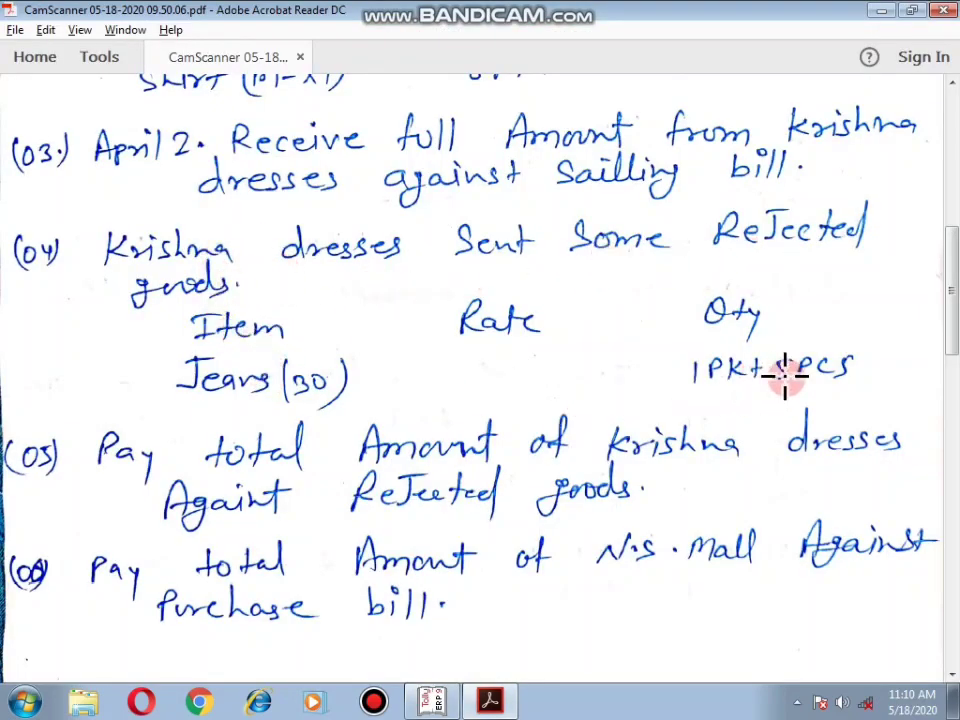
key(alt+Tab)
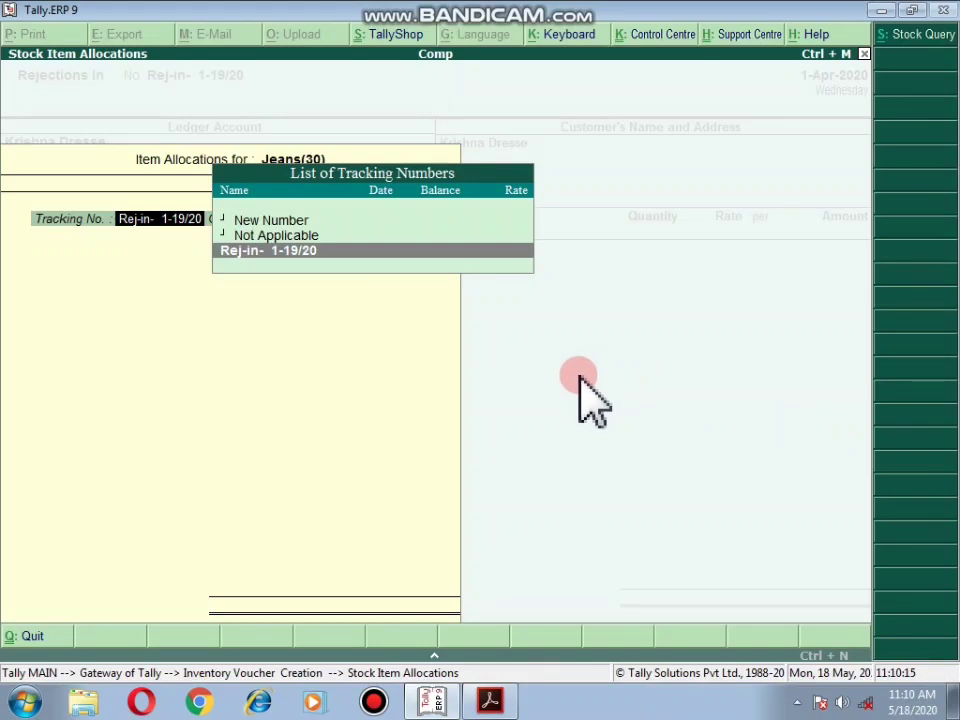
key(Return)
key(Return)
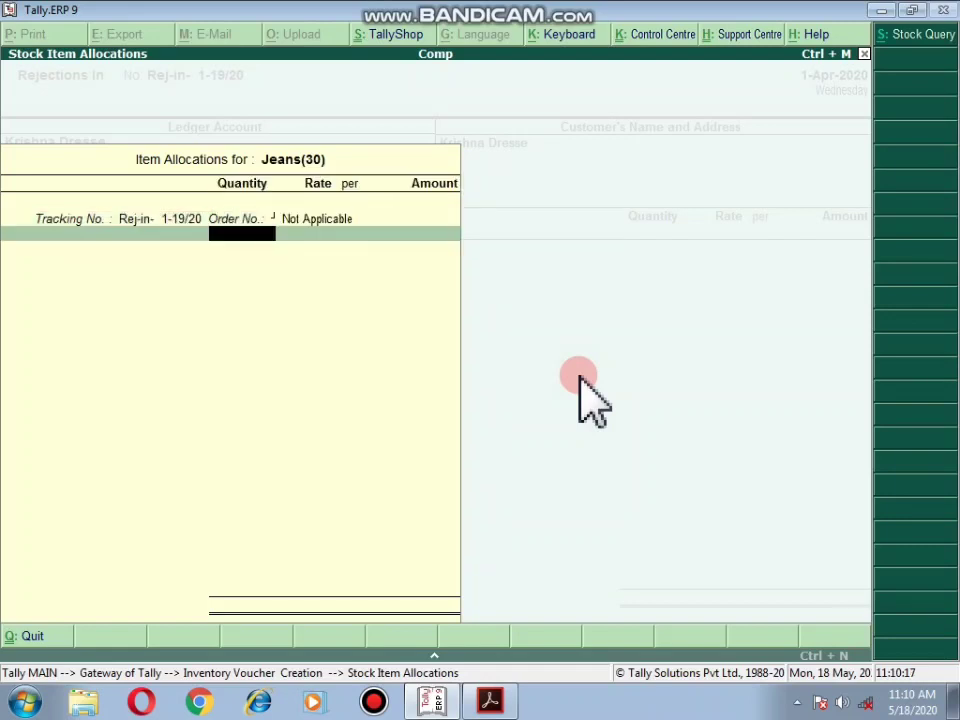
Step: Enter a quantity of 1-5 pkt at rate 16,000.00 for Jeans(30) and accept the Rejections In voucher without narration
text(1.5)
key(Return)
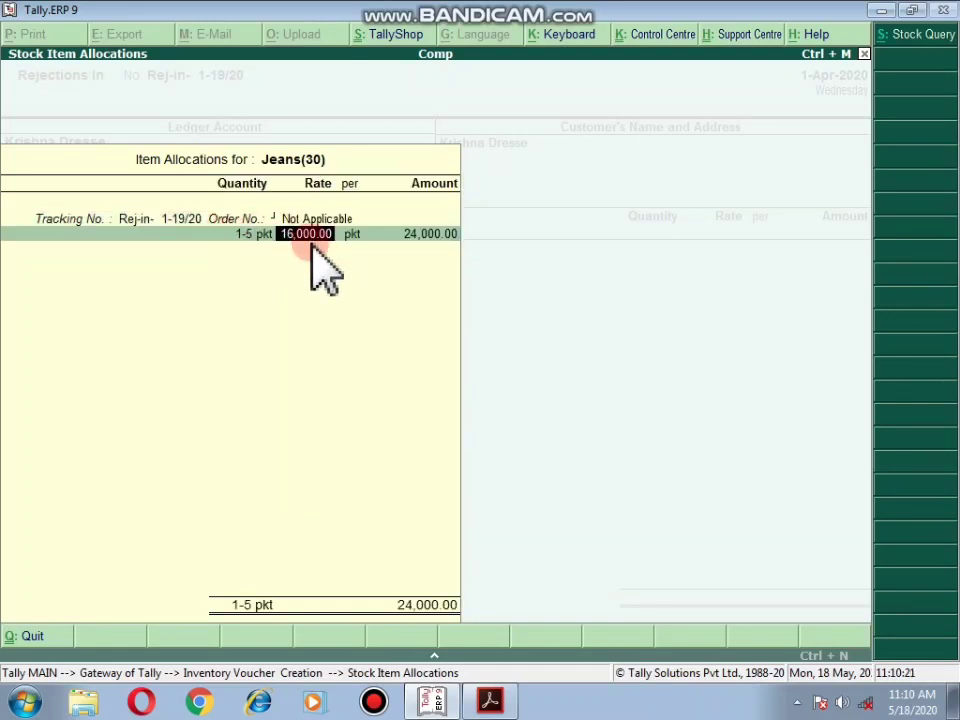
key(Return)
key(Return)
key(Return)
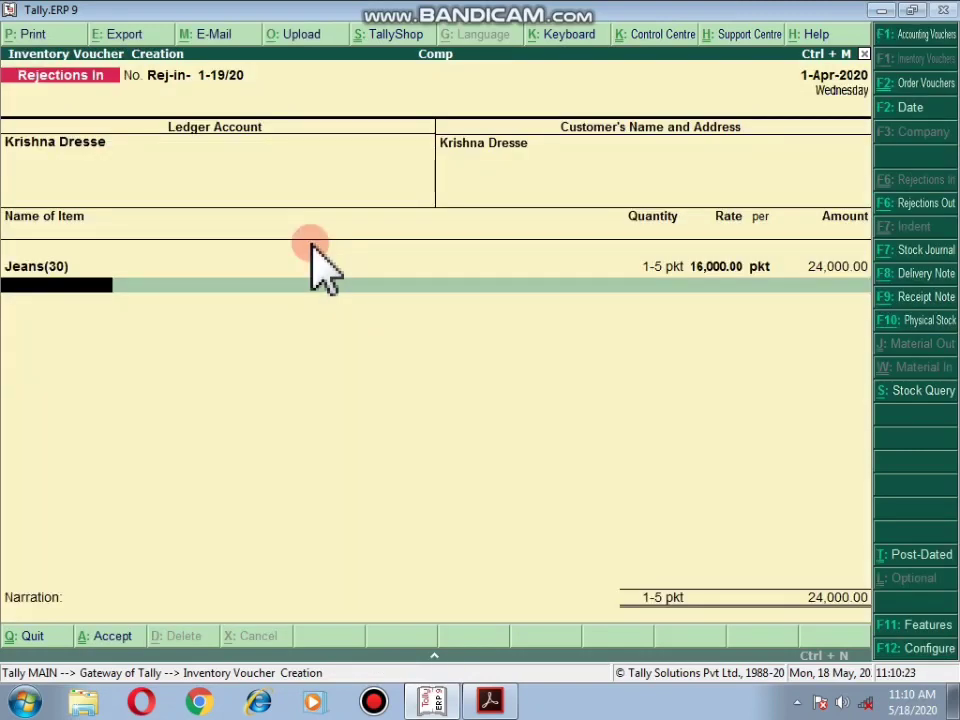
key(Return)
key(Return)
key(Return)
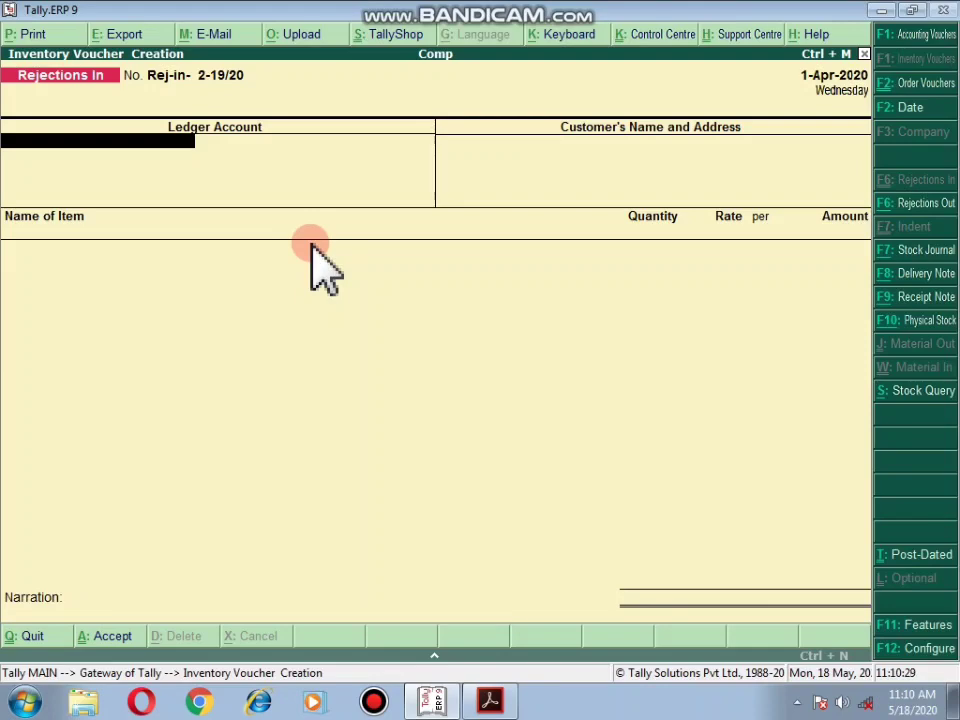
Step: Read the payment entry for Krishna dresses against rejected goods in the Adobe Acrobat Reader PDF and return to Tally.ERP 9
key(alt+Tab)
scroll(310, 255, down, 1)
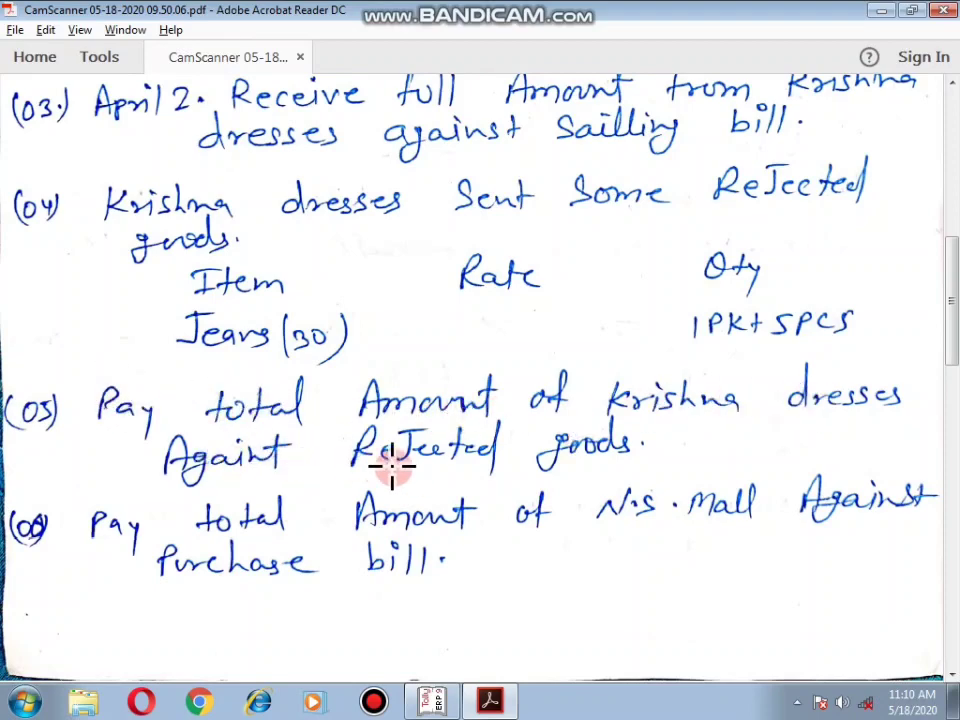
key(alt+Tab)
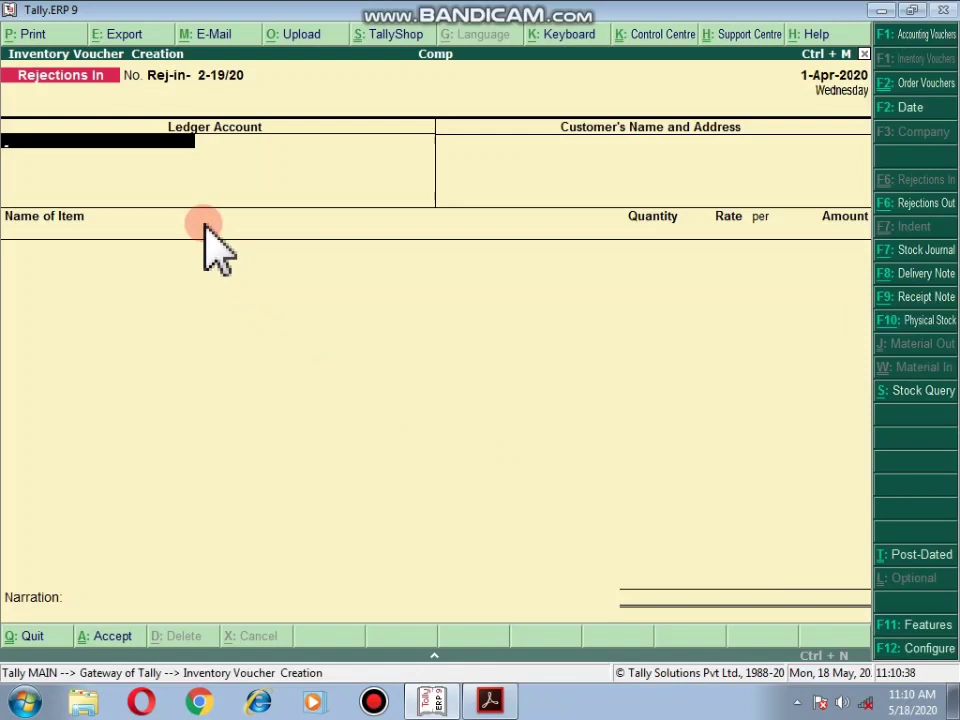
key(F5)
key(Return)
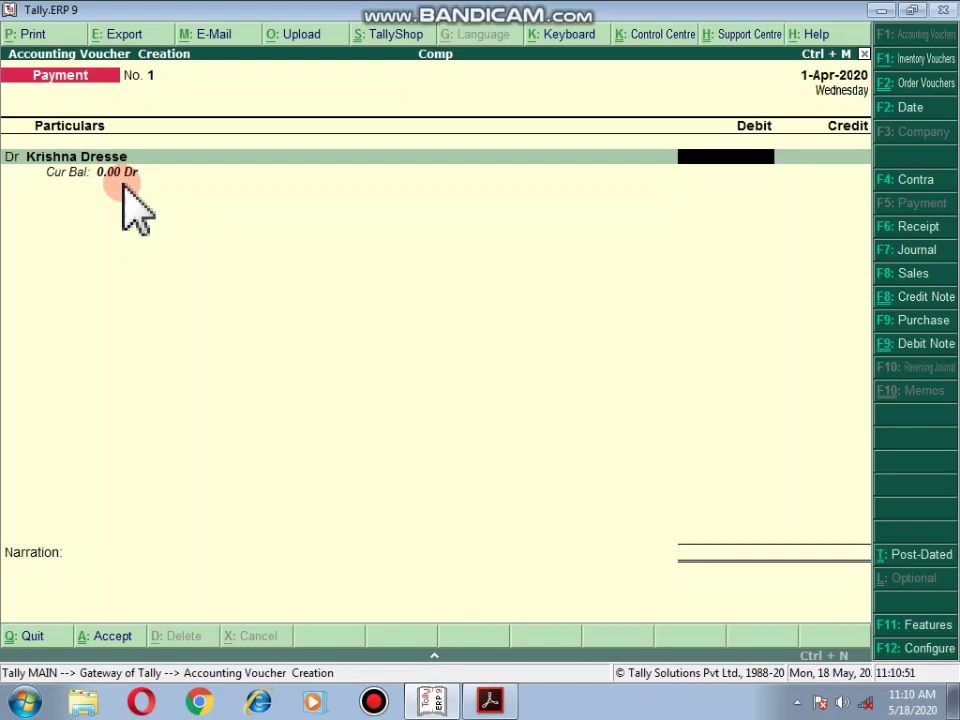
key(Escape)
key(y)
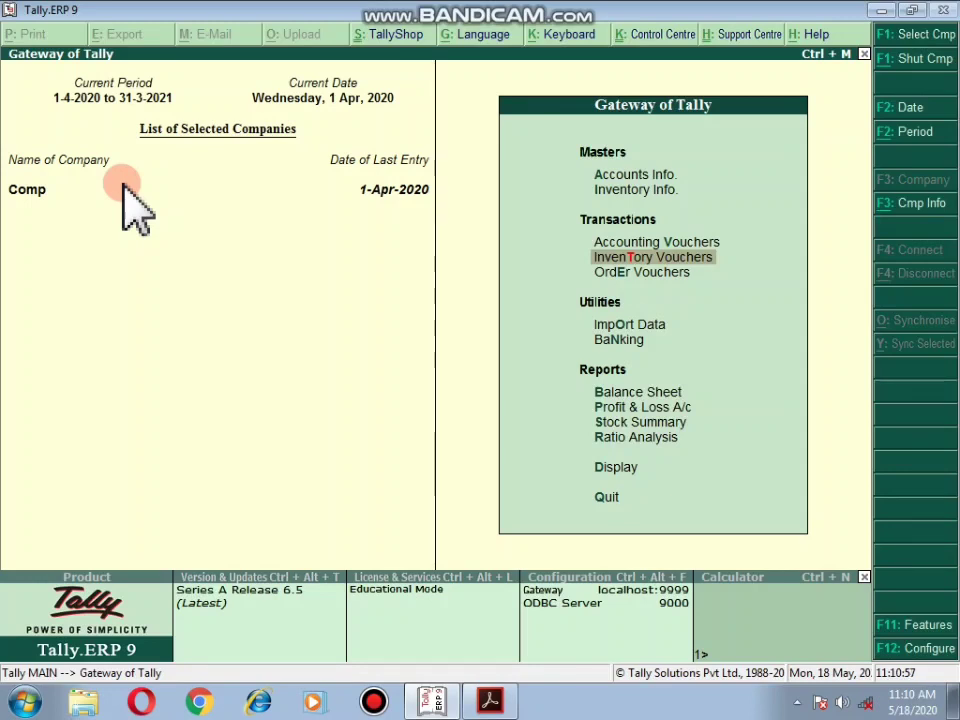
Step: Examine the pending bills in the Bills Payable outstandings report and return to the Gateway of Tally
key(Down)
key(Down)
key(Down)
key(Down)
key(Down)
key(Down)
key(Down)
key(Down)
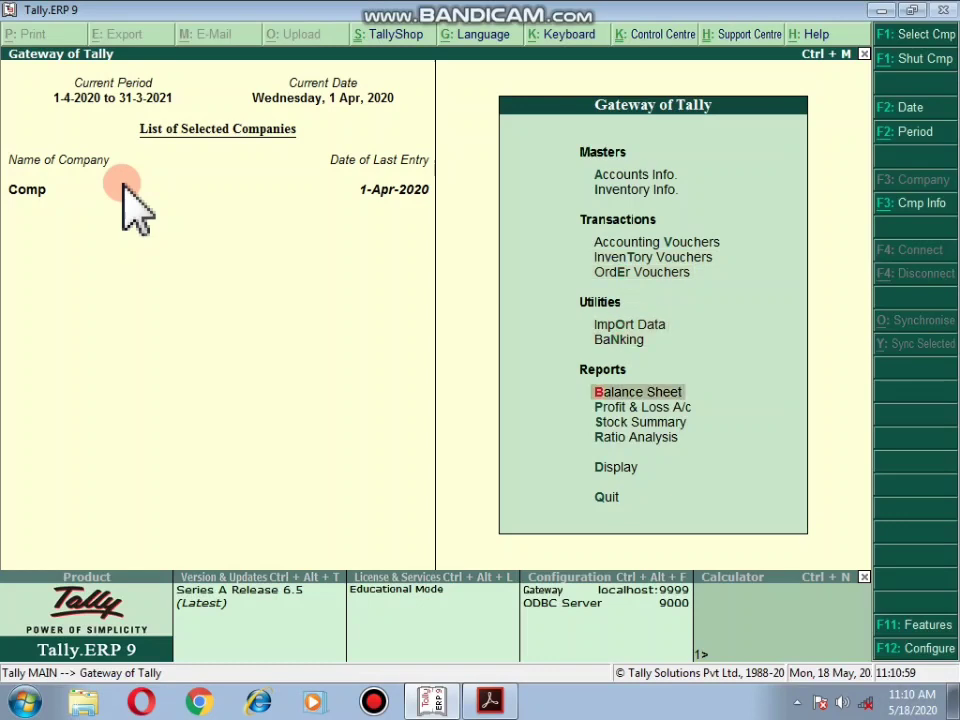
key(Return)
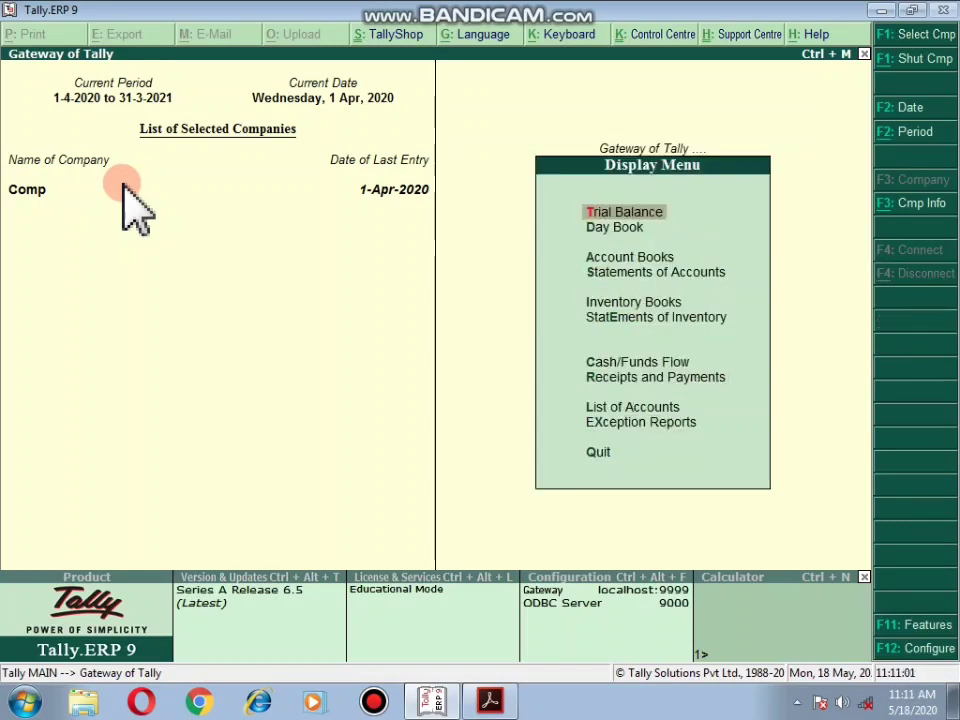
key(Down)
key(Down)
key(Down)
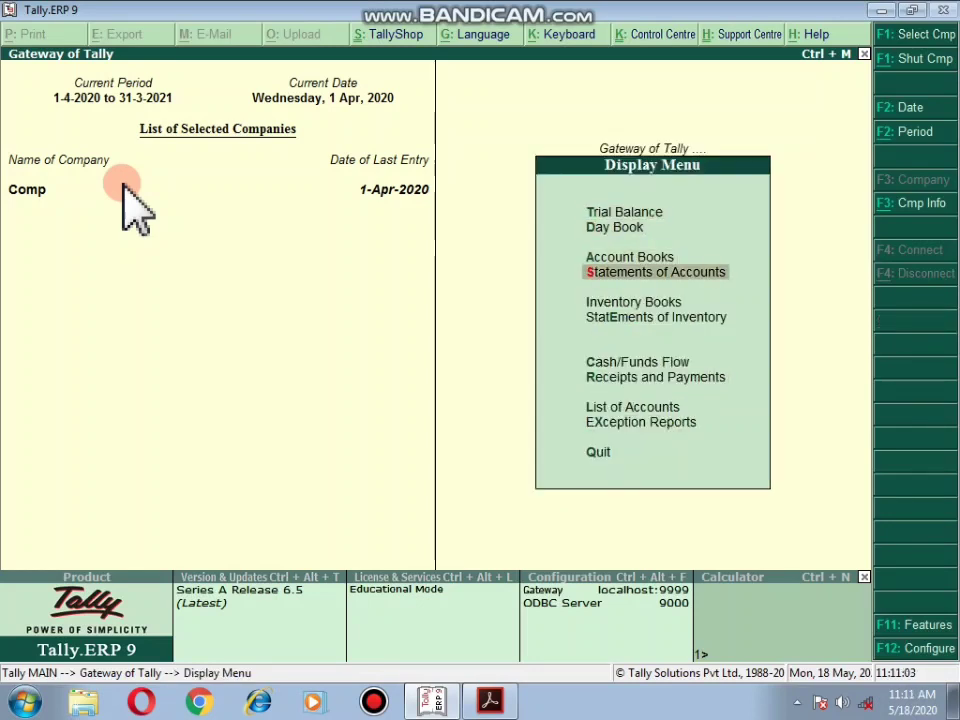
key(Return)
key(Return)
key(Down)
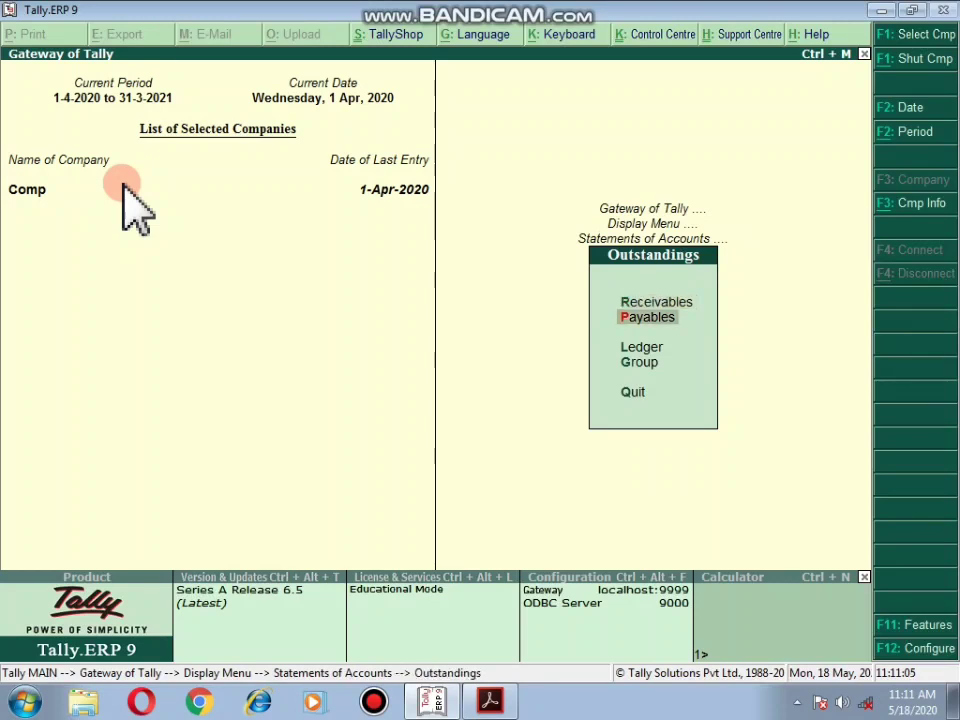
key(Return)
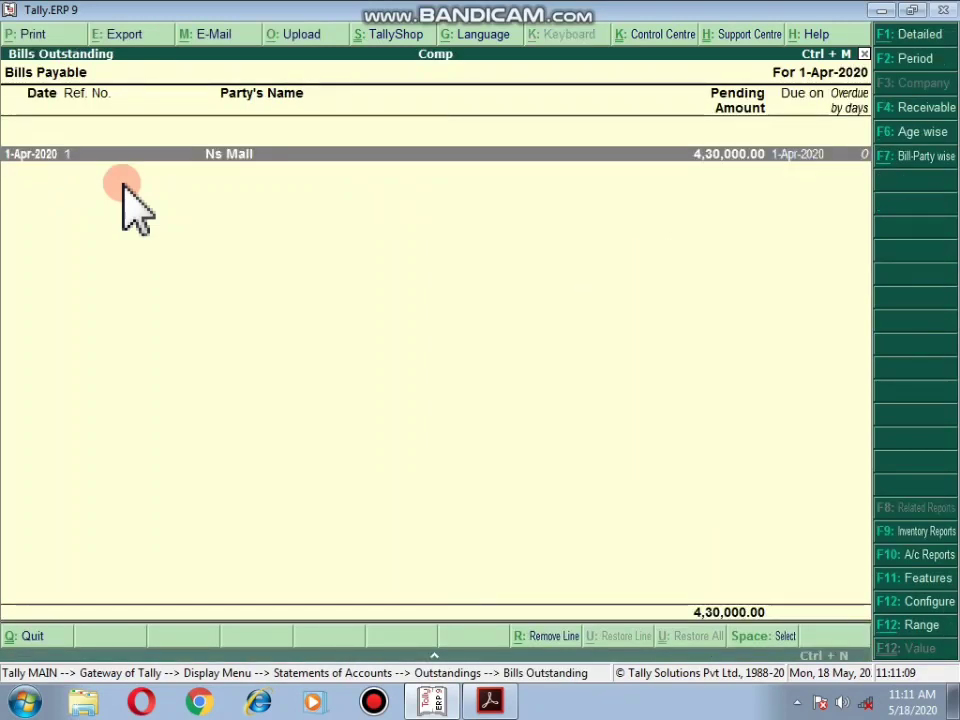
key(Escape)
key(Escape)
key(Escape)
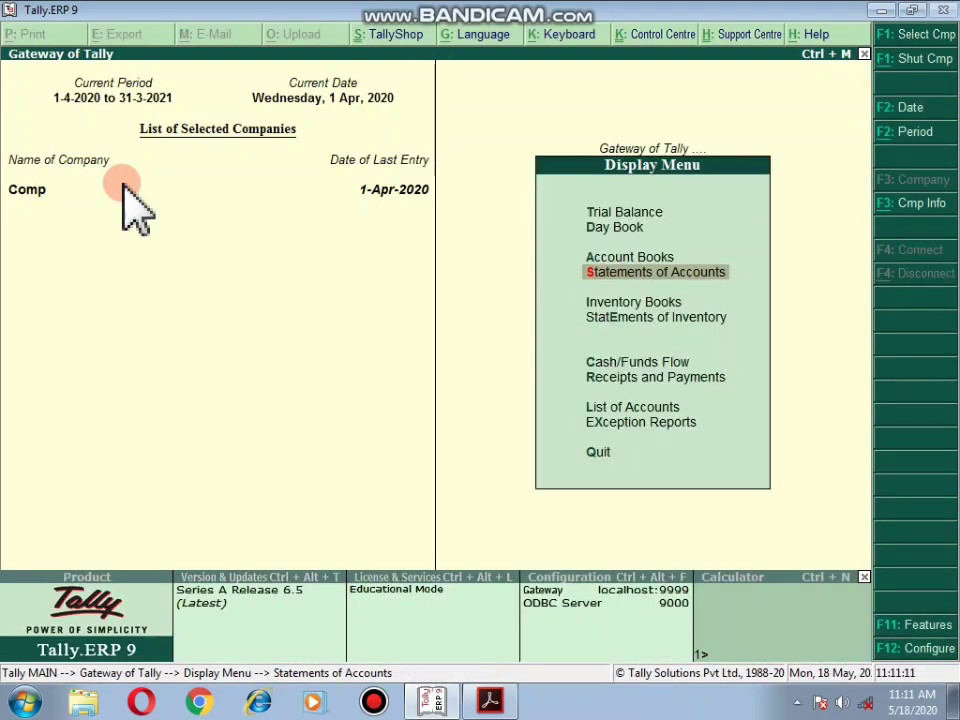
key(Up)
key(Escape)
Step: Open a Credit Note voucher in invoice mode, leaving the original invoice number and date blank
key(Up)
key(Up)
key(Up)
key(Up)
key(Up)
key(Up)
key(Up)
key(Up)
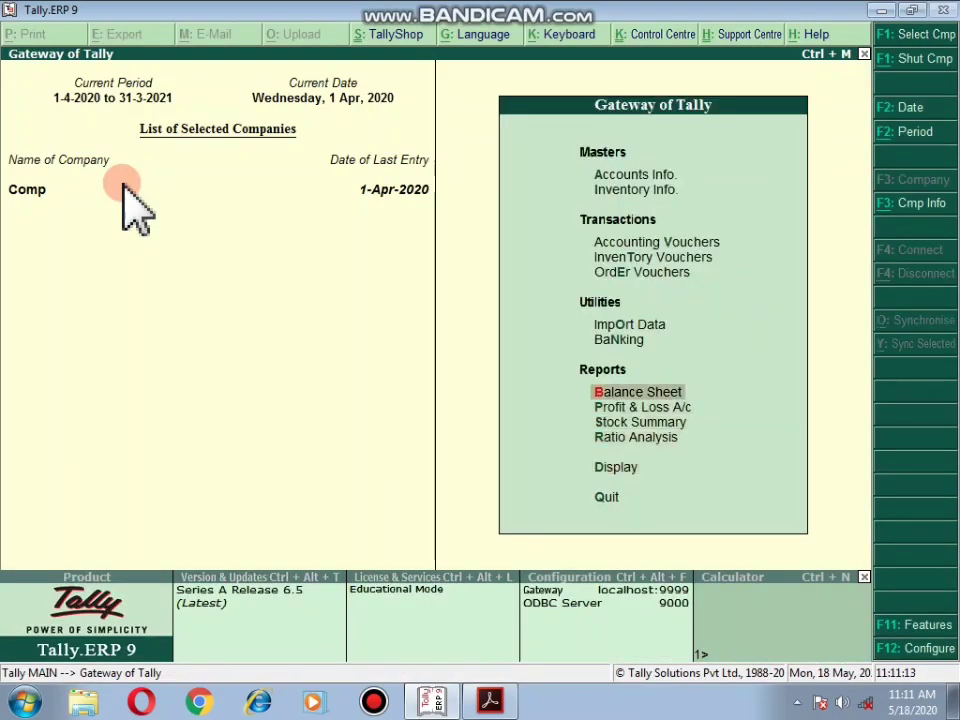
key(Return)
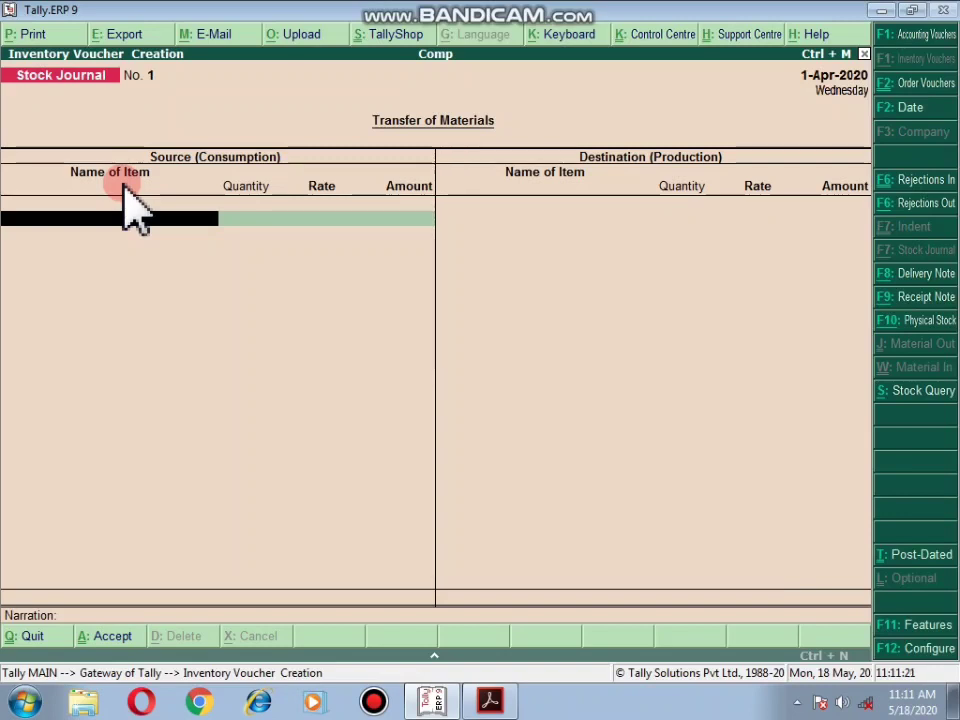
key(ctrl+F8)
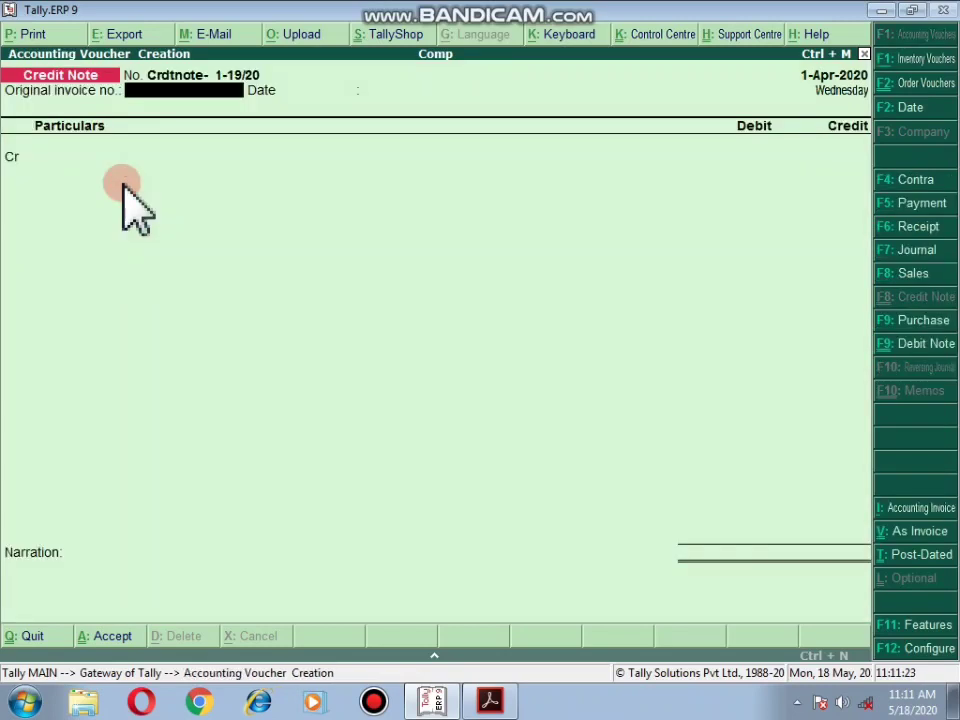
key(ctrl+v)
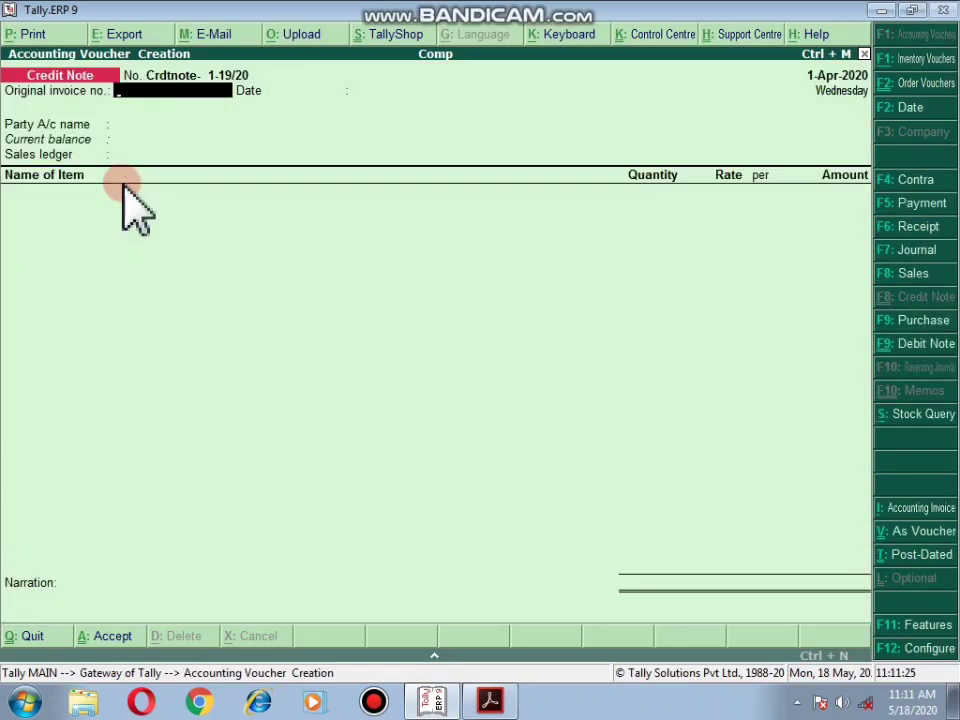
key(Return)
key(Return)
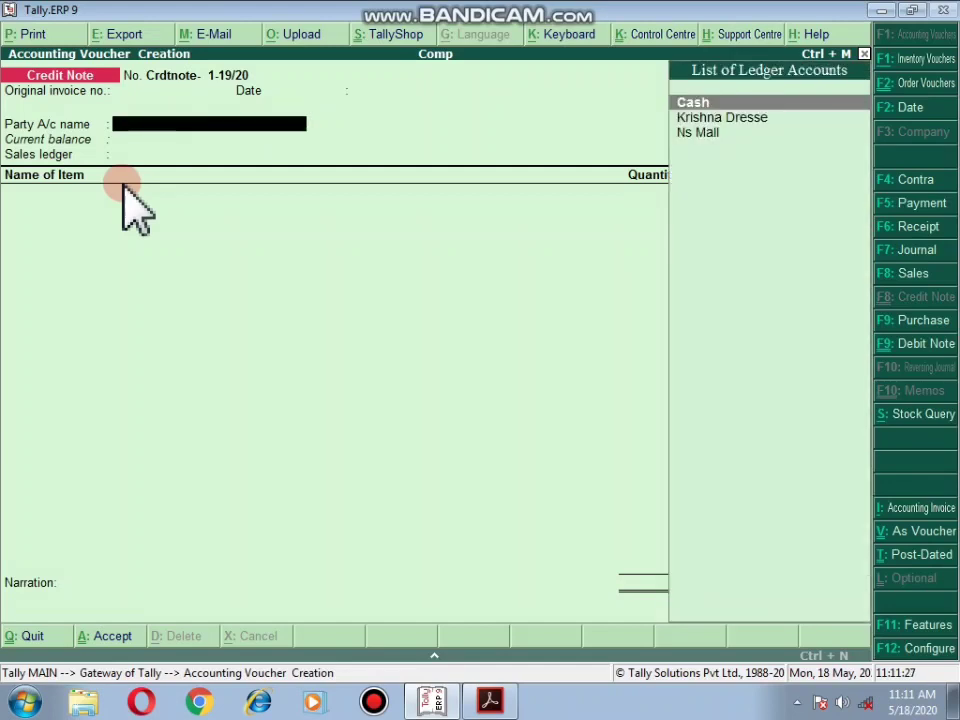
Step: Set Krishna Dresse as the Credit Note's party account and select tracking number Rej-in- 1-19/20 in the receipt details
key(Down)
key(Return)
key(Down)
key(Down)
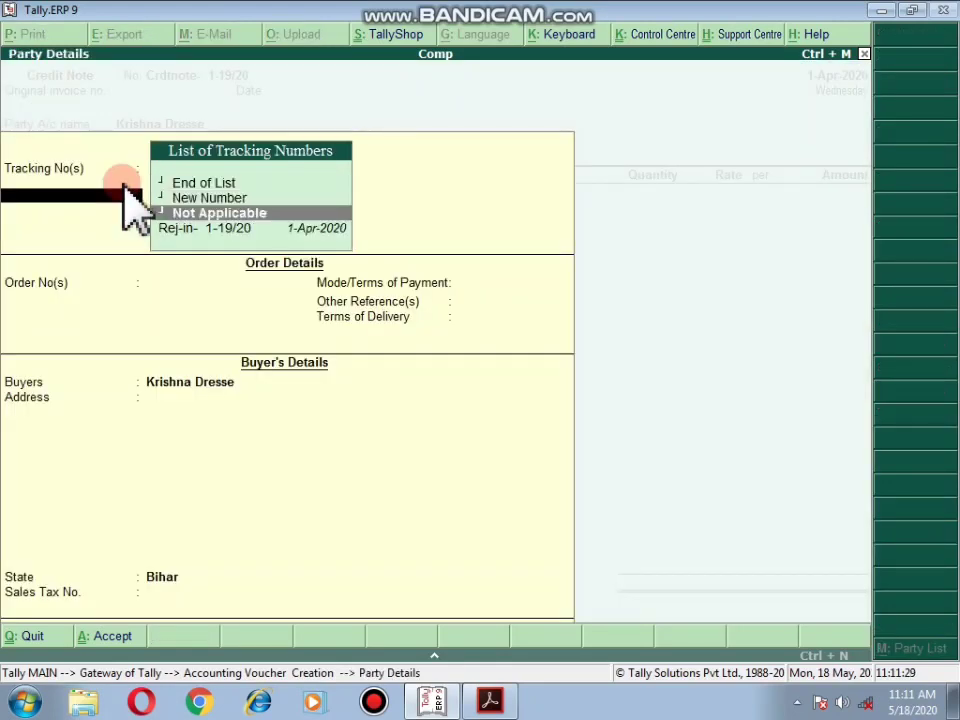
key(Down)
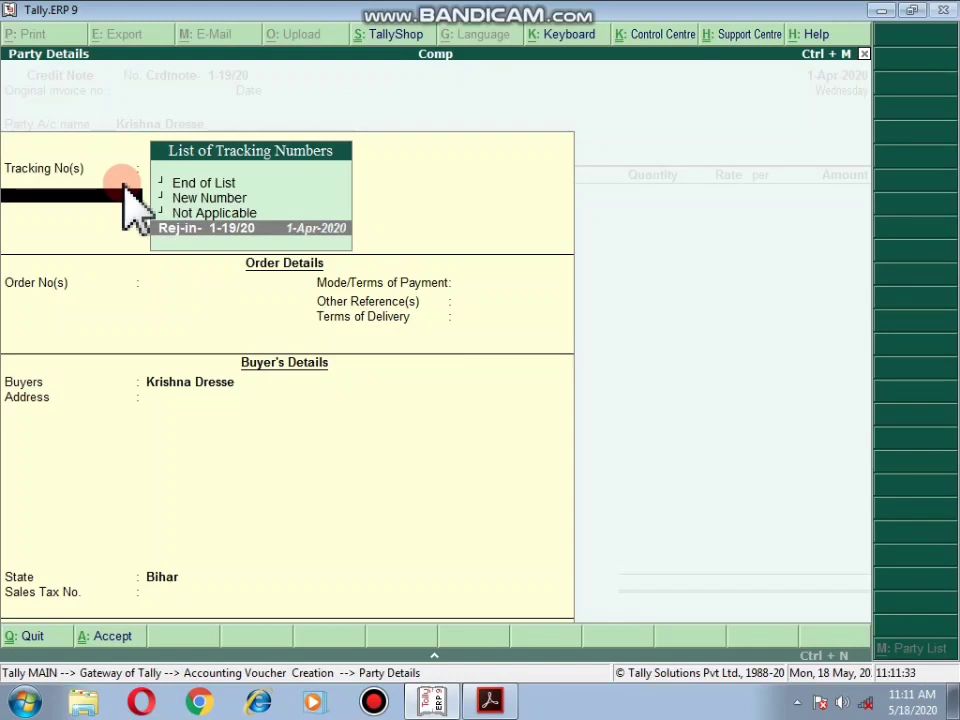
key(Return)
key(Return)
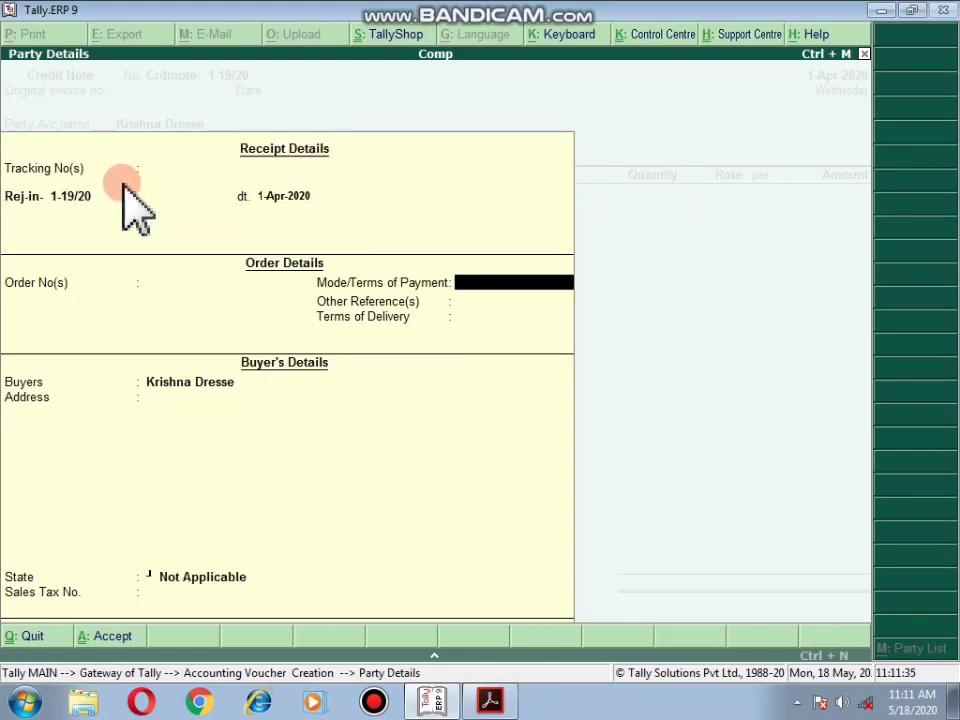
Step: Accept the remaining order and buyer's details of the Credit Note and choose Sales as the sales ledger
key(Return)
key(Return)
key(Return)
key(Return)
key(Return)
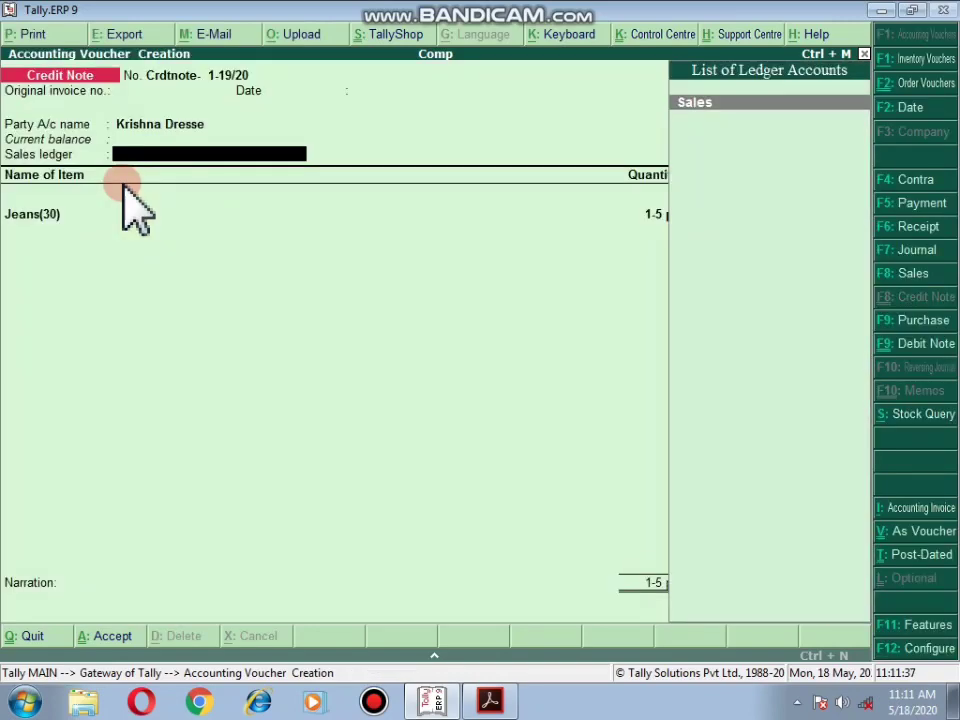
key(Return)
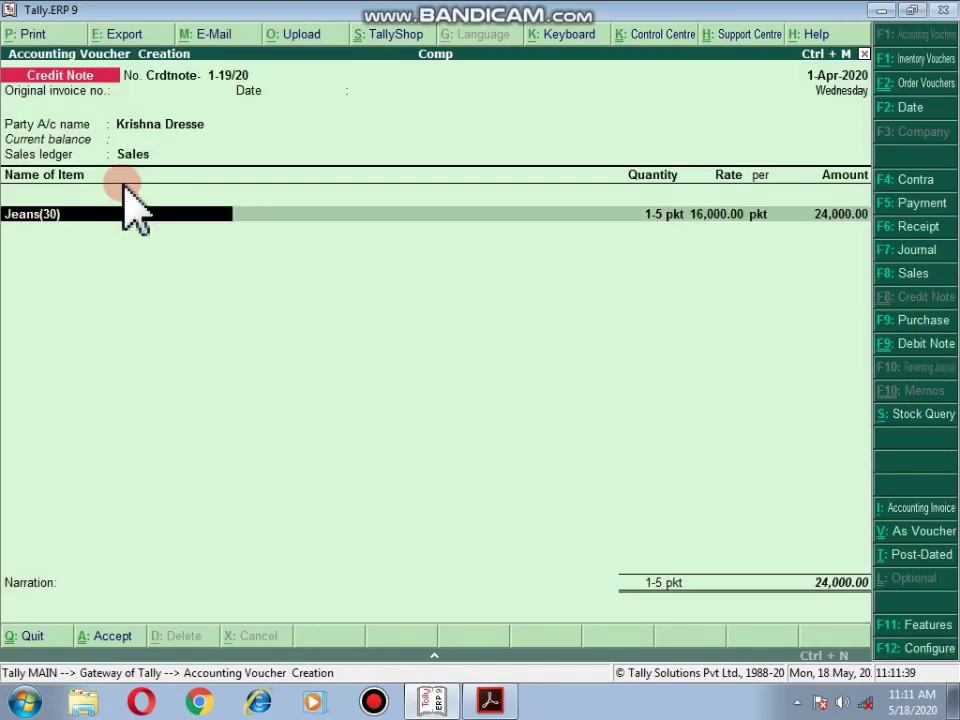
Step: Accept the Jeans(30) line of 1-5 pkt at 16,000.00 per pkt and save the Credit Note without a narration
key(Return)
key(Return)
key(Return)
key(Return)
key(Return)
key(Return)
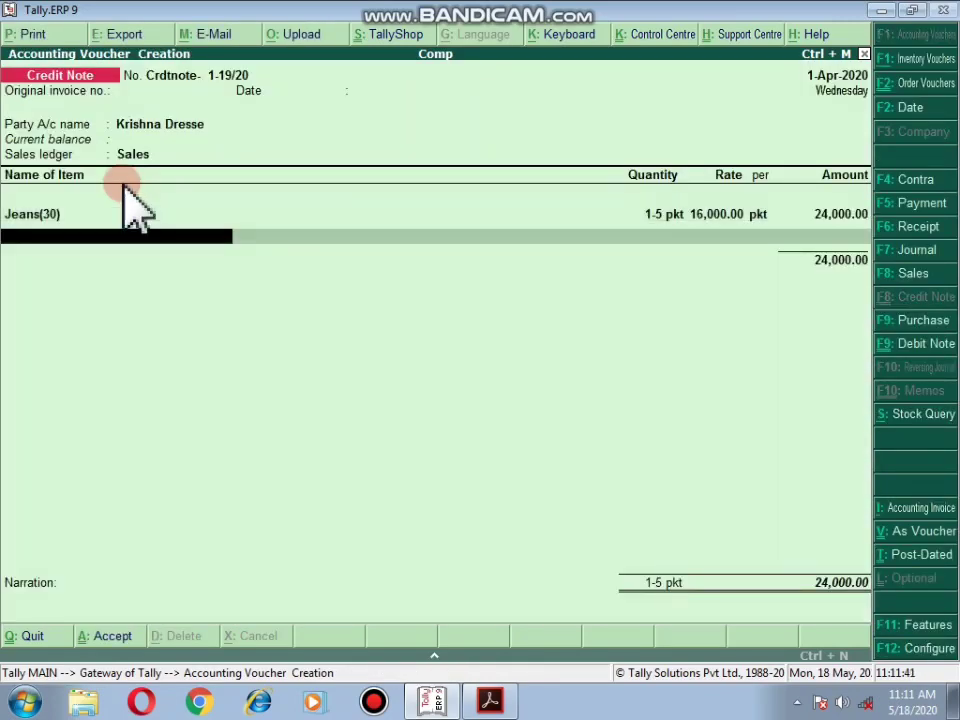
key(Return)
key(Return)
key(Return)
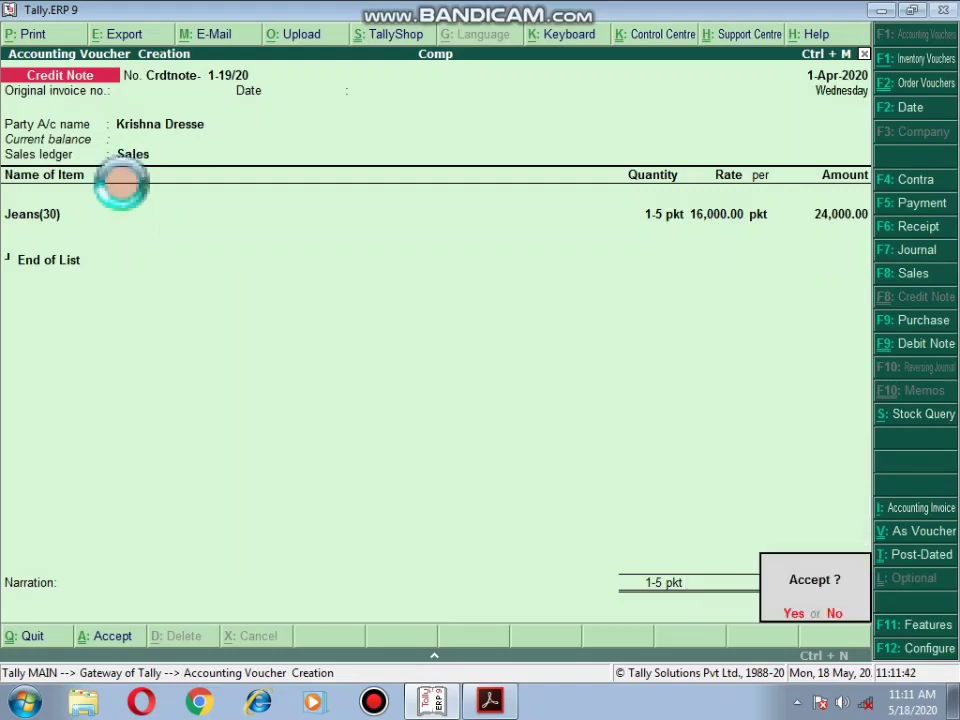
key(Return)
Step: Leave voucher entry and examine the pending bills in the Bills Payable outstandings report
key(Escape)
key(Return)
key(Down)
key(Return)
key(Escape)
key(Return)
key(Down)
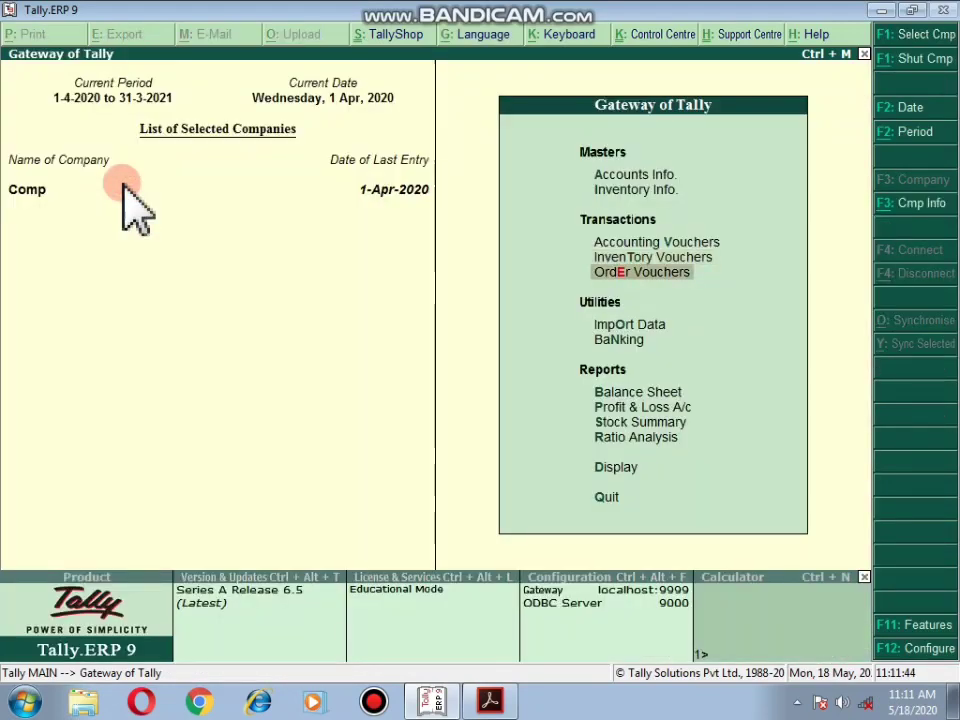
key(Down)
key(Down)
key(Down)
key(Down)
key(Down)
key(Down)
key(Down)
key(Return)
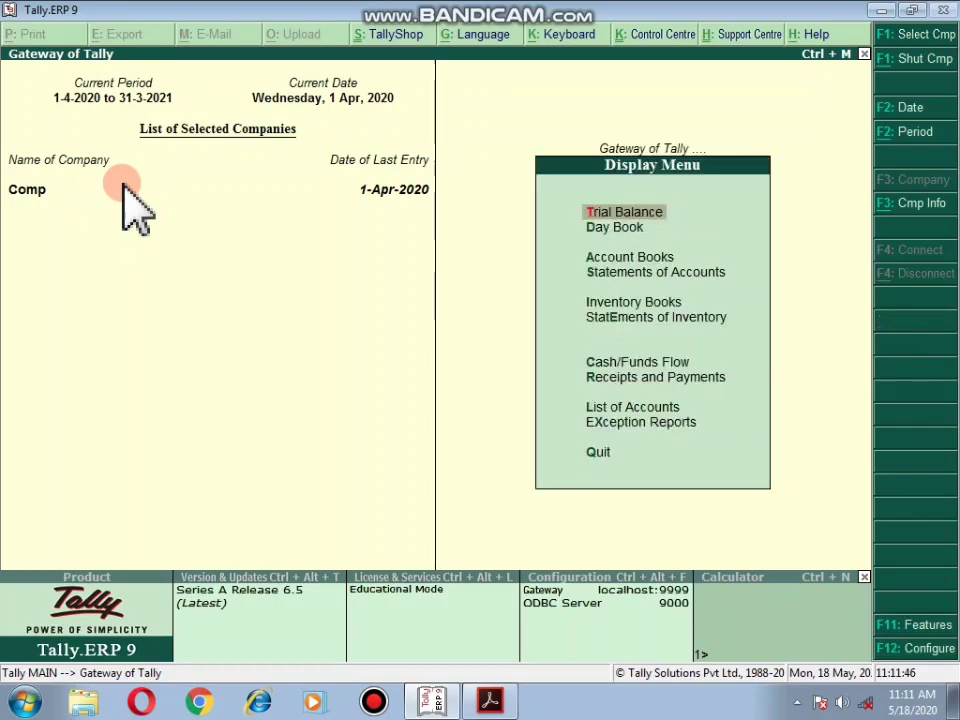
key(Down)
key(Down)
key(Down)
key(Down)
key(Up)
key(Return)
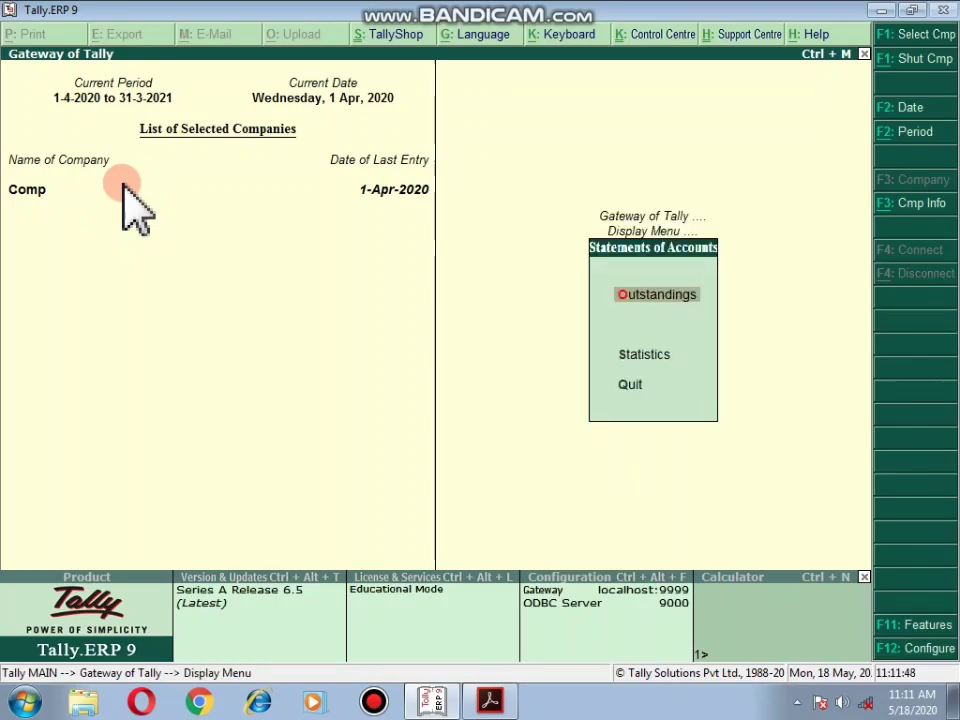
key(Return)
key(Down)
key(Return)
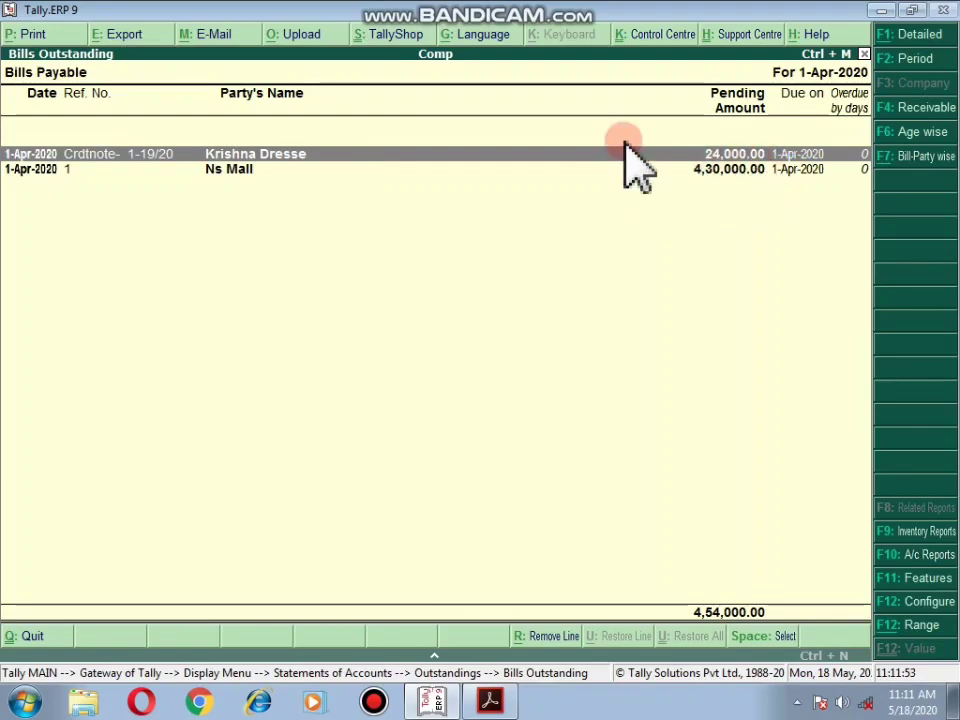
Step: Return to the Gateway of Tally and open a Payment voucher
key(Escape)
key(Escape)
key(Escape)
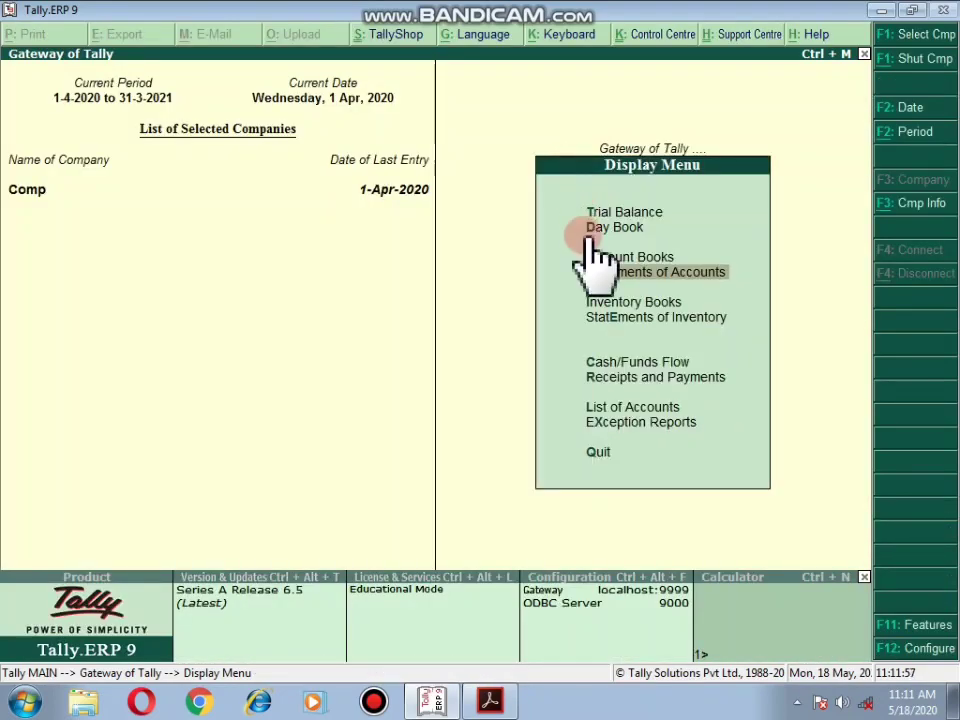
key(Escape)
key(Down)
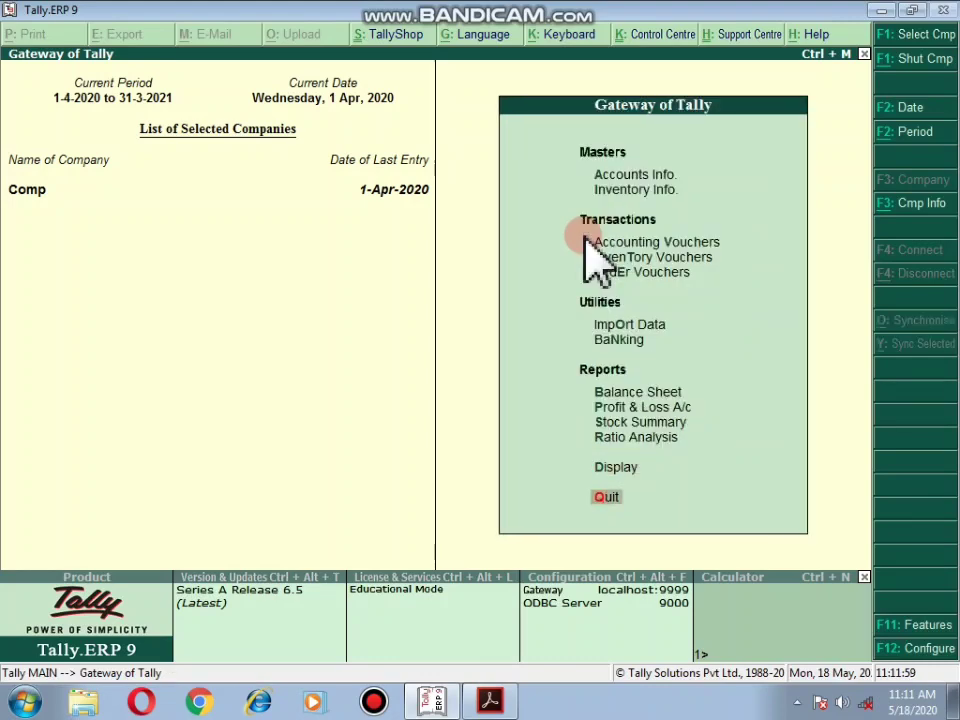
key(Up)
key(Up)
key(Up)
key(Up)
key(Up)
key(Up)
key(Up)
key(Up)
key(Up)
key(Return)
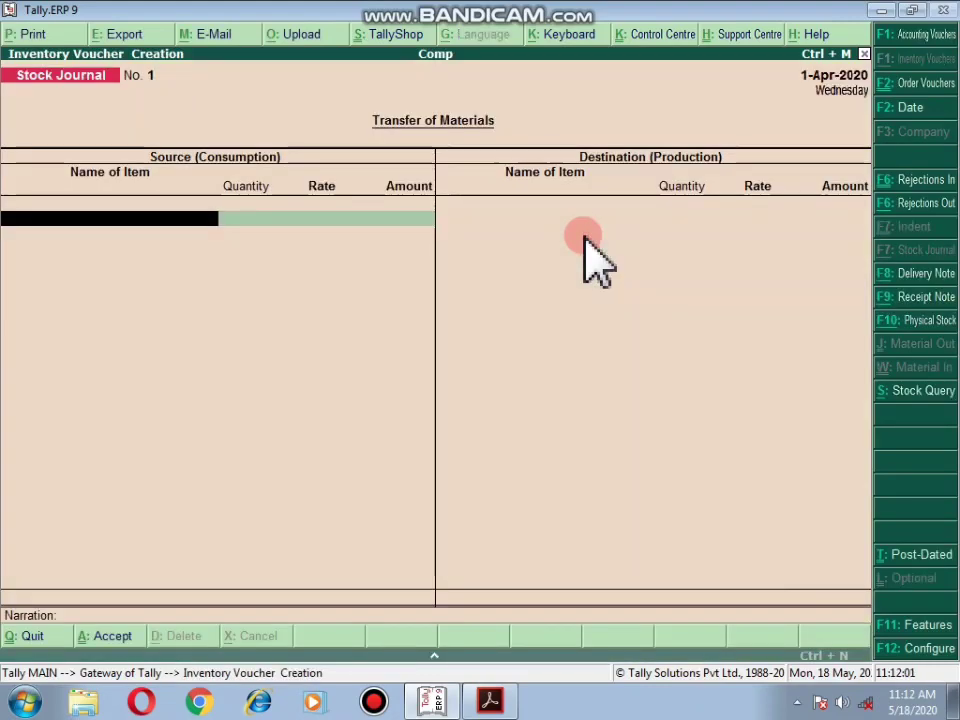
key(F1)
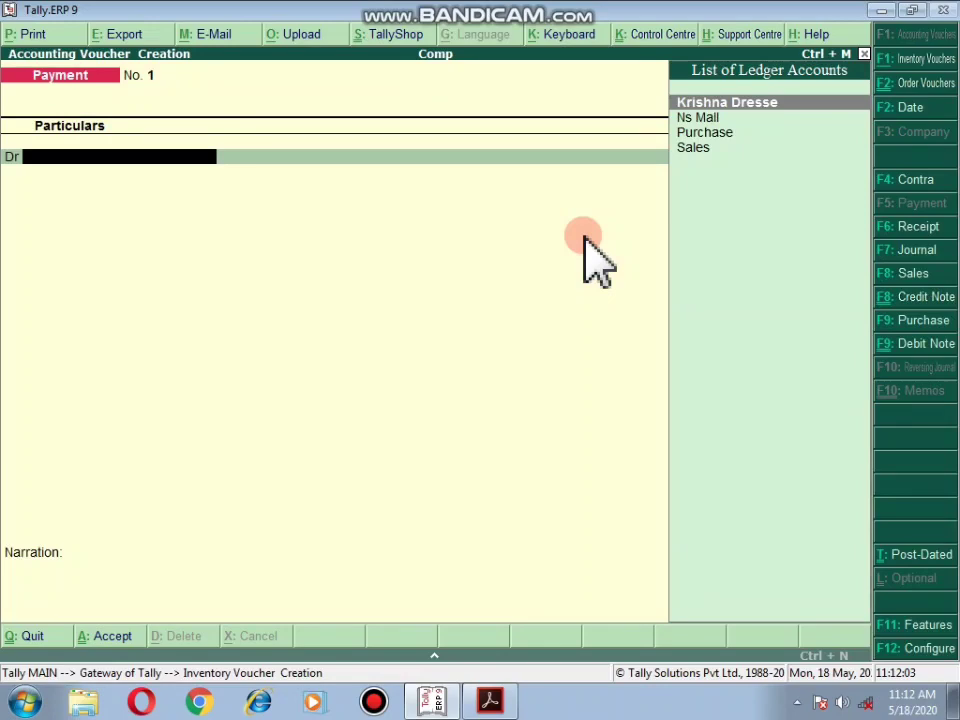
Step: Debit Krishna Dresse with 24,000 against the pending bill Crdtnote- 1-19/20
key(Return)
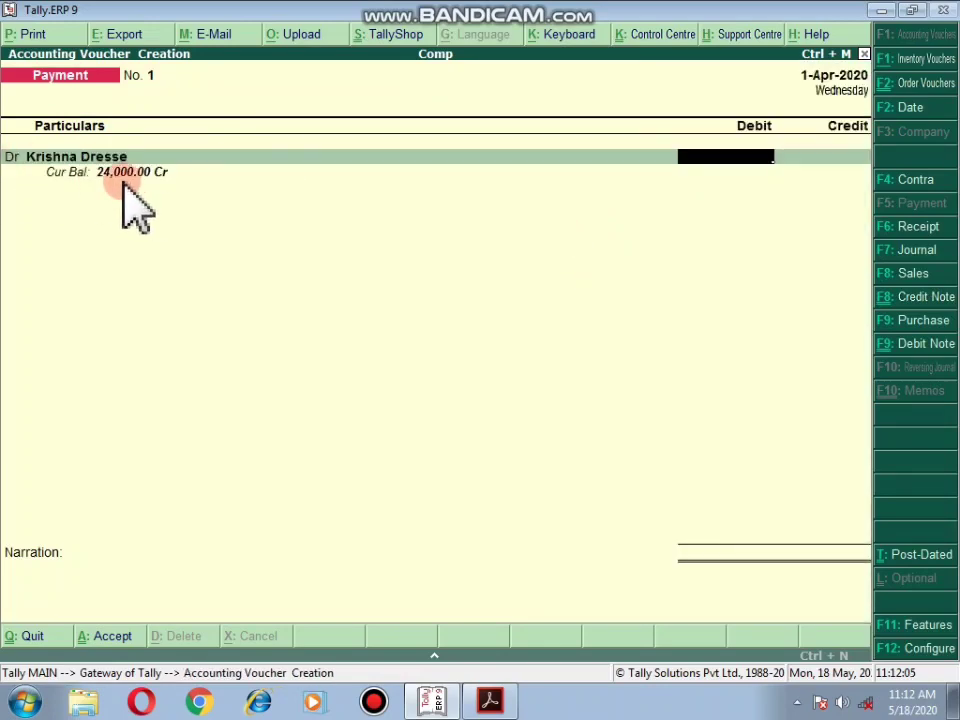
text(24,000)
key(Return)
key(Return)
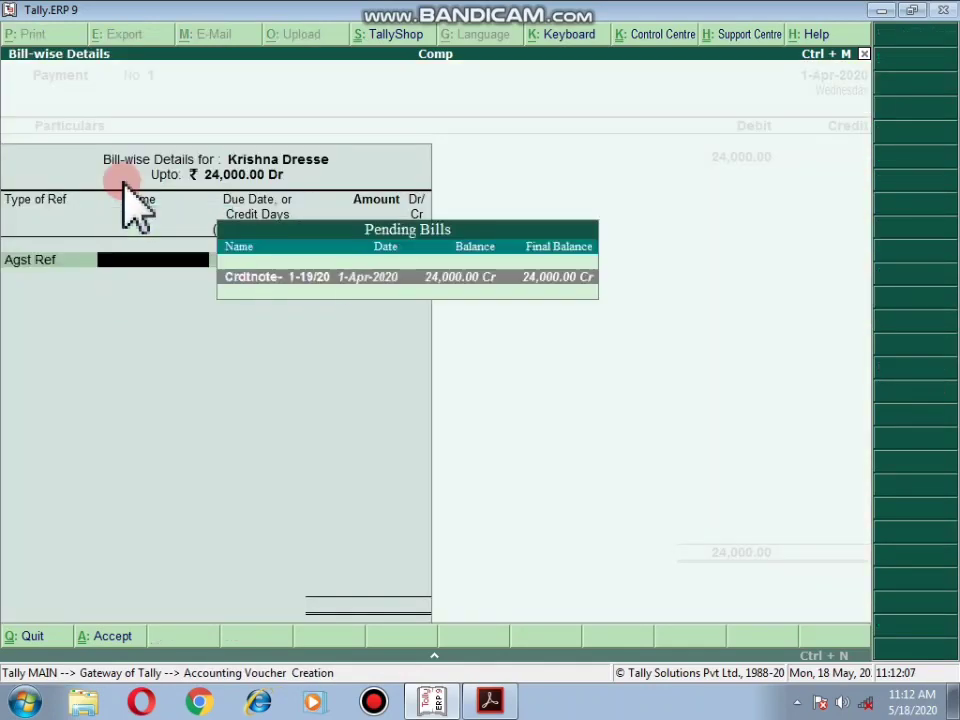
key(Return)
key(Return)
key(Return)
Step: Credit Cash with 24,000.00, save the Krishna Dresse payment without a narration and switch to the Stock Journal voucher
key(Return)
key(Return)
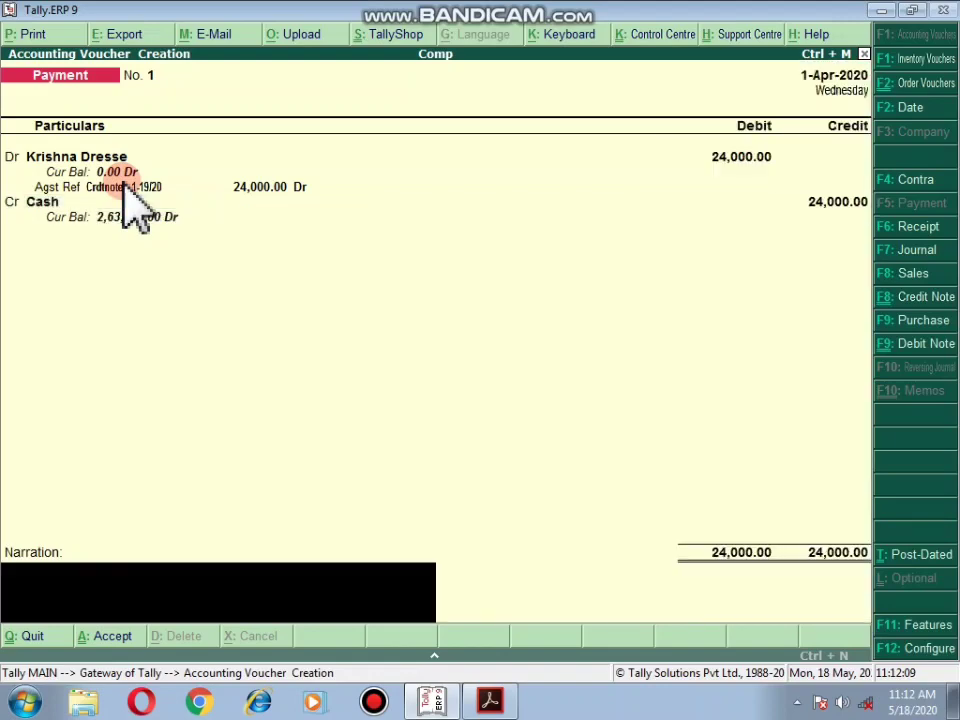
key(Return)
key(Return)
key(alt+F7)
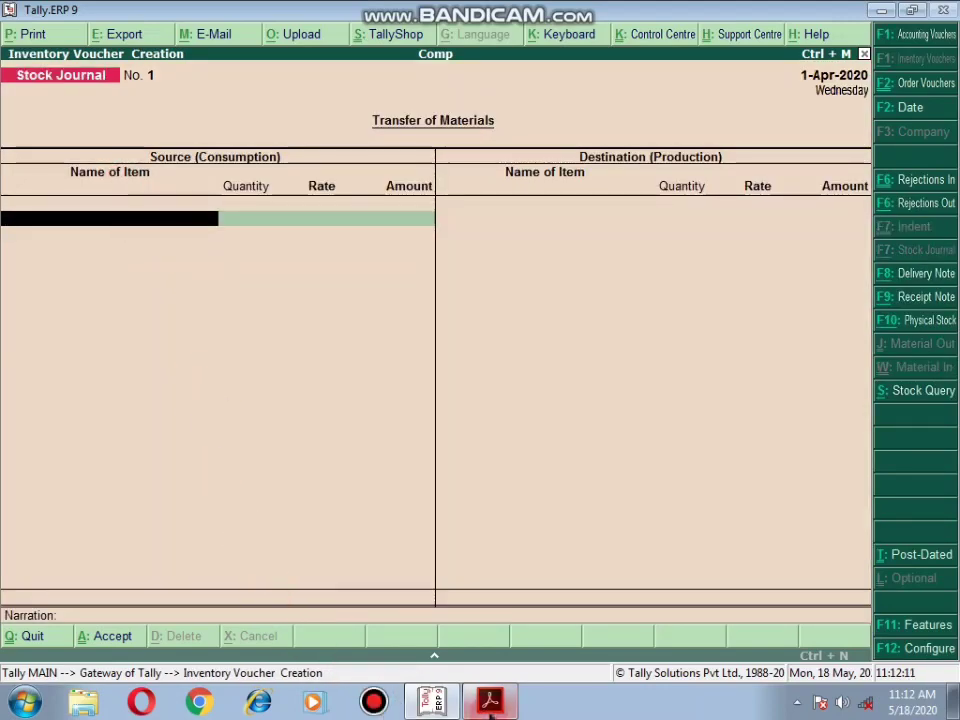
Step: Switch to Adobe Acrobat Reader and examine transactions 04 to 06 of the handwritten list
key(alt+Tab)
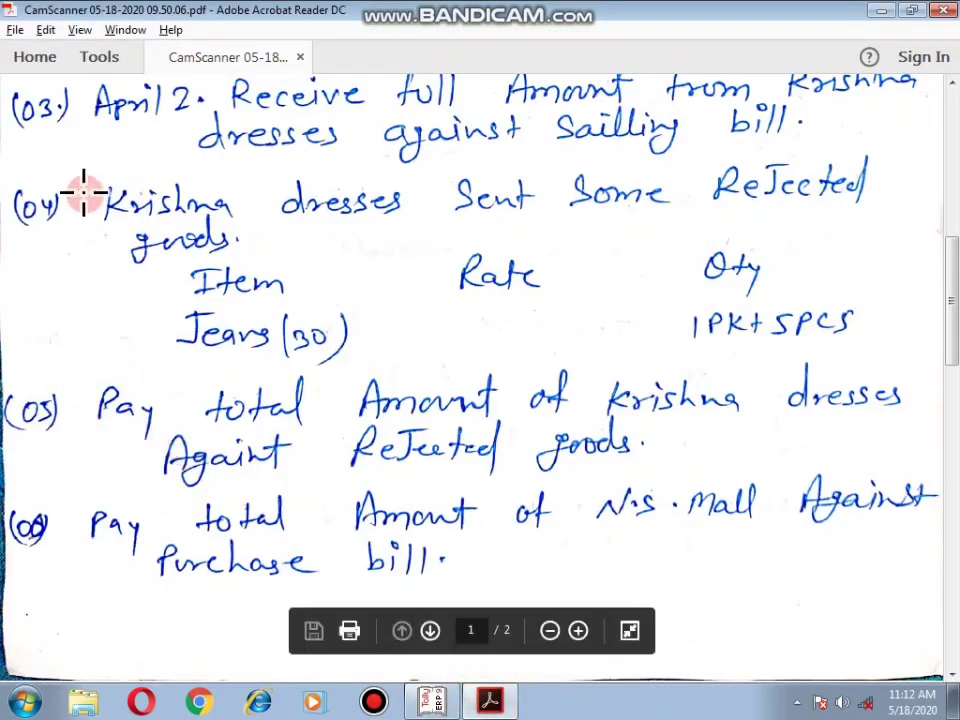
drag(89, 165, 928, 476)
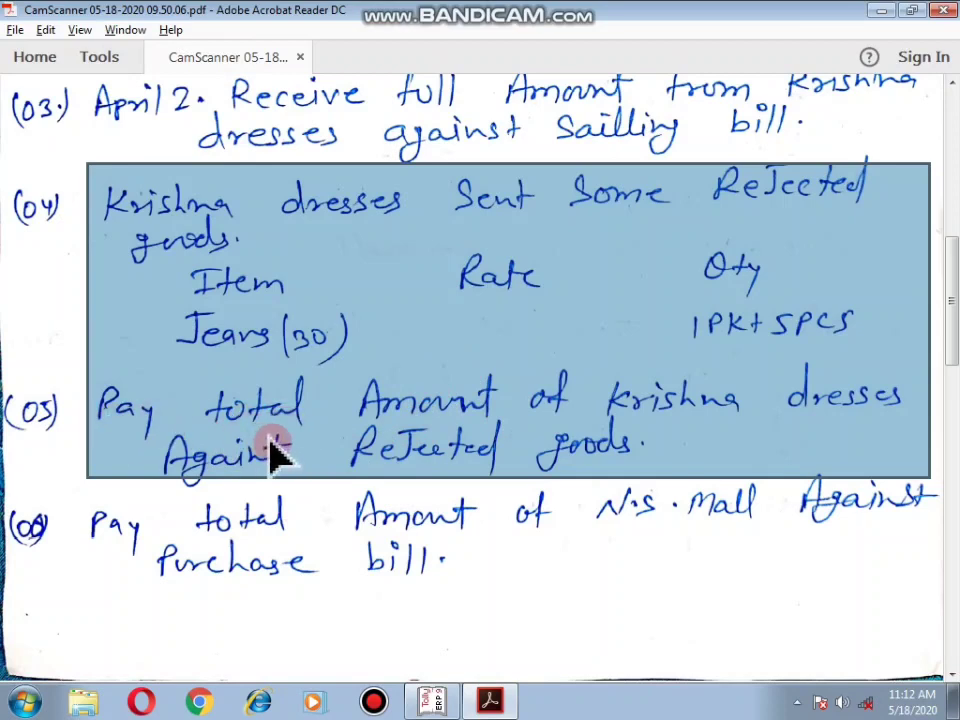
click(695, 455)
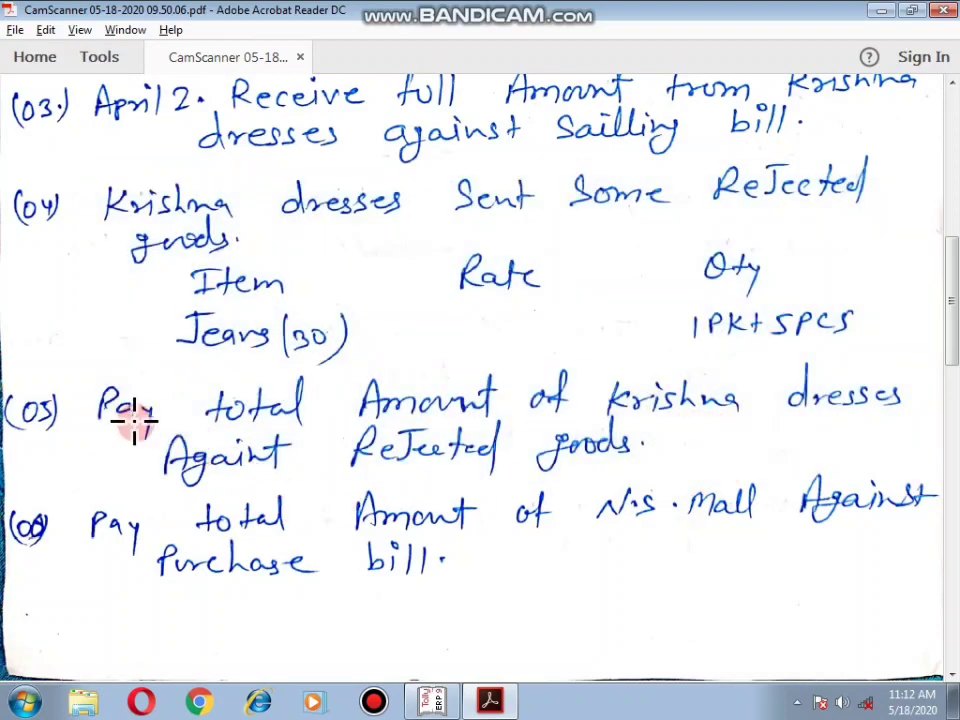
scroll(145, 435, down, 1)
scroll(170, 460, down, 1)
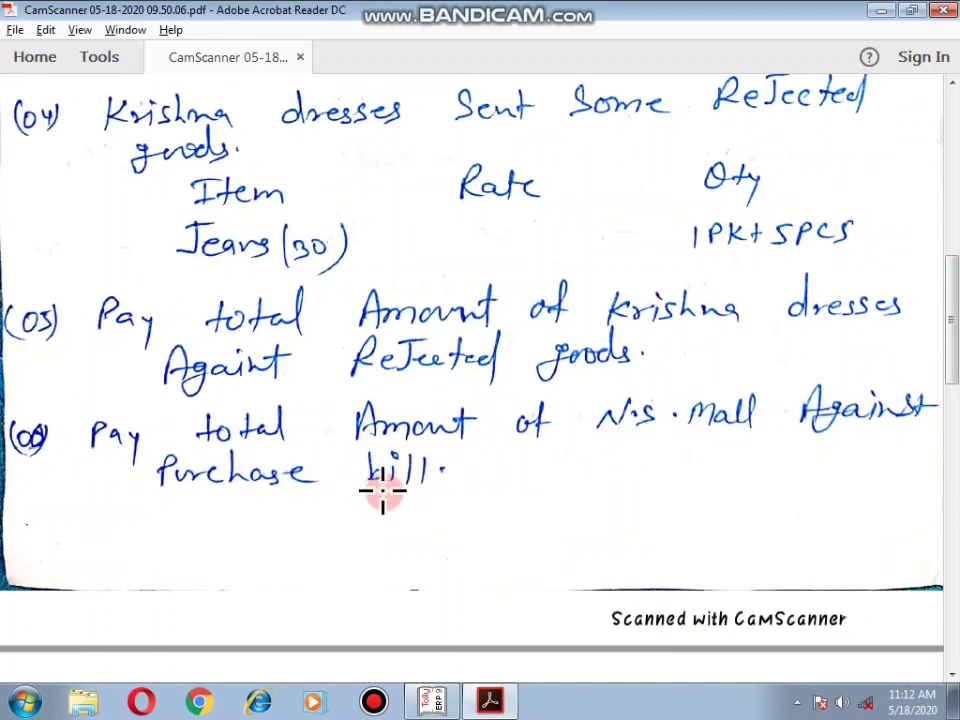
Step: Switch to Tally.ERP 9 and open a Payment voucher debiting Ns Mall with 4,30,000
key(alt+Tab)
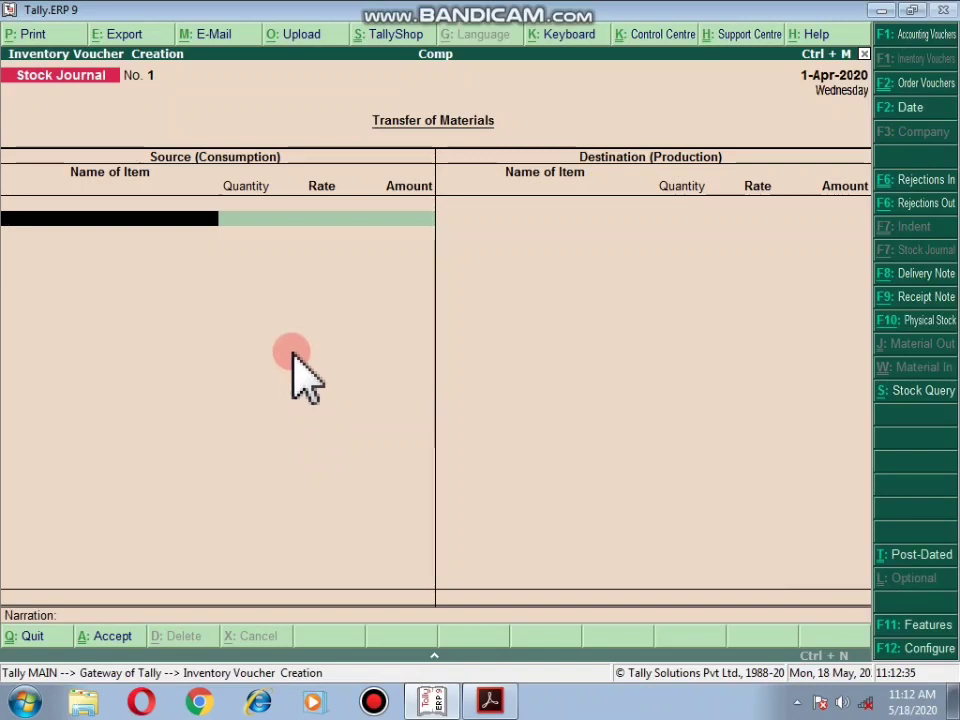
key(F5)
key(Down)
key(Down)
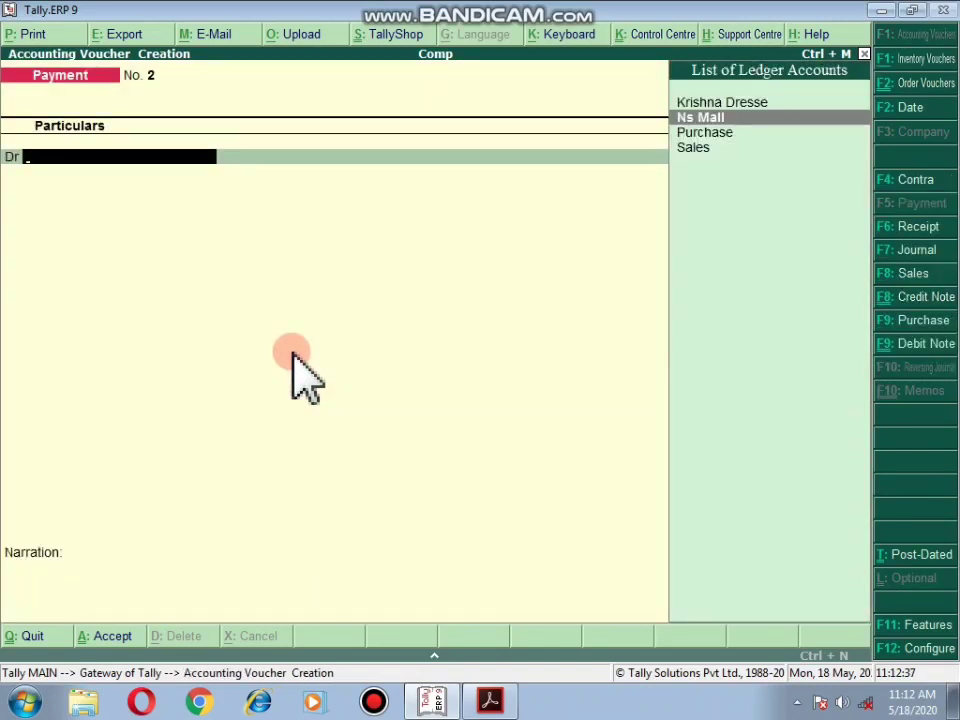
key(Up)
key(Up)
key(Down)
key(Return)
text(4,30,0)
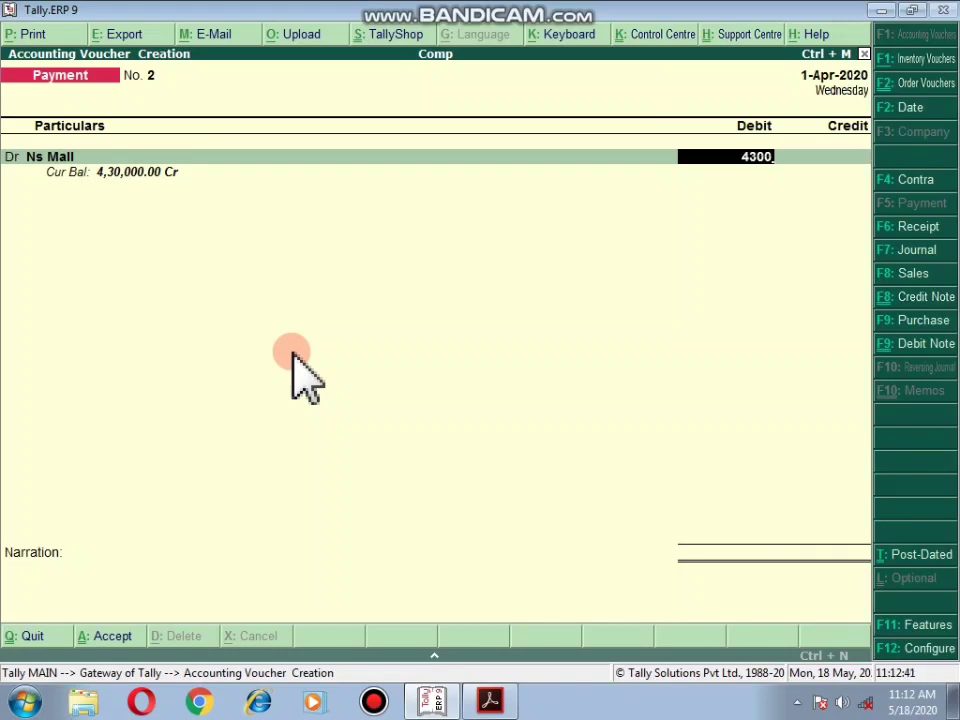
text(00)
key(Return)
Step: Allocate the Ns Mall payment as Agst Ref to bill 1, then credit Cash with 4,30,000.00 and save the voucher
key(Return)
text(1)
key(Return)
key(Return)
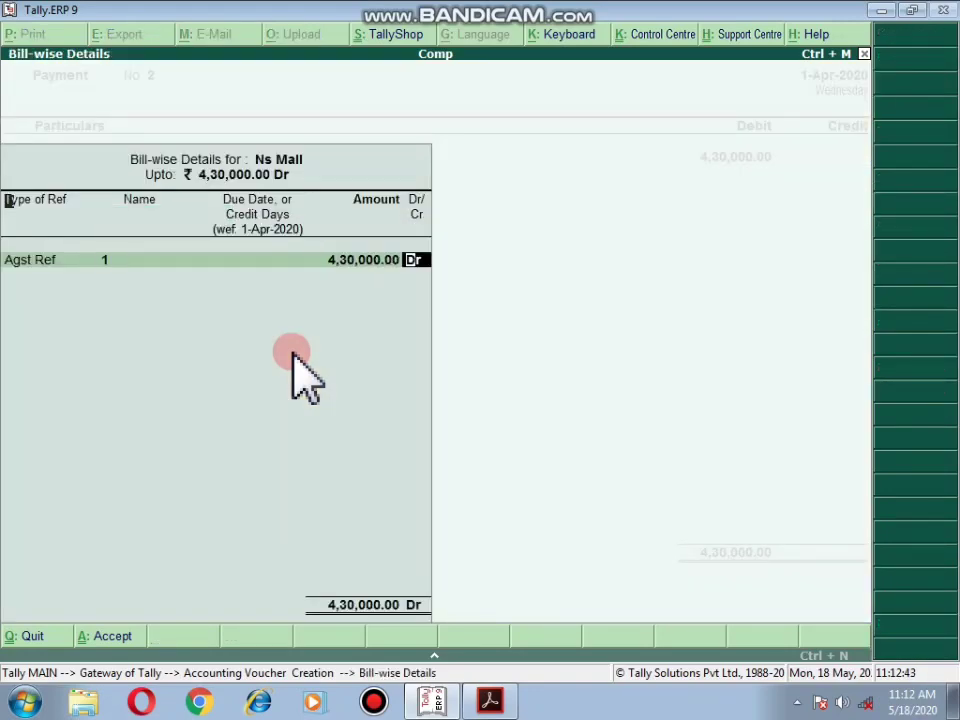
key(Return)
key(Return)
key(Return)
key(Return)
key(Return)
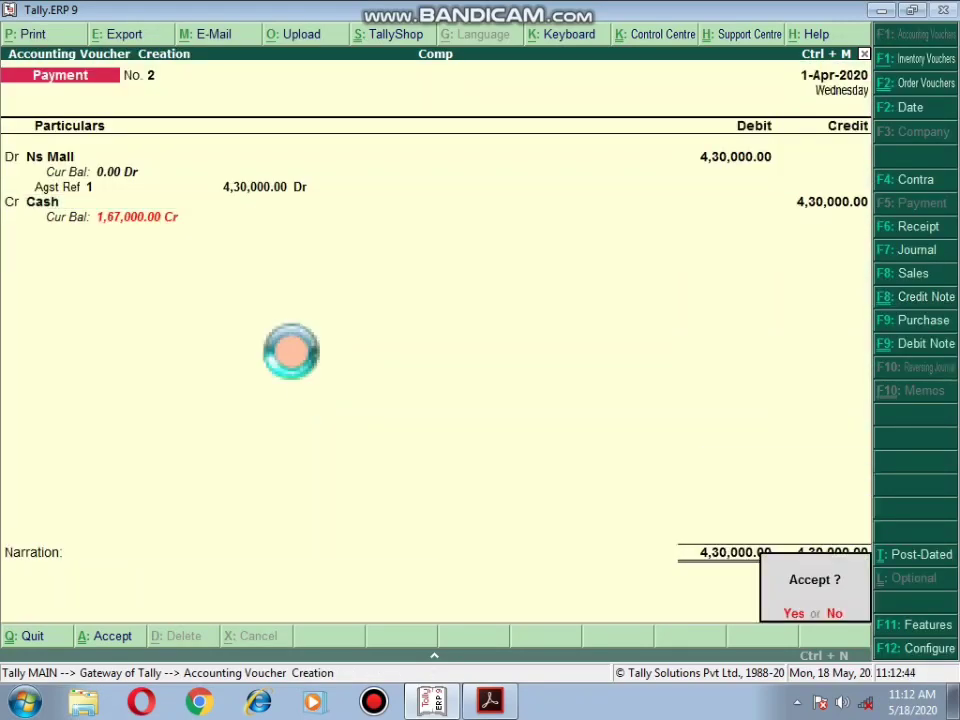
key(Return)
key(alt+F7)
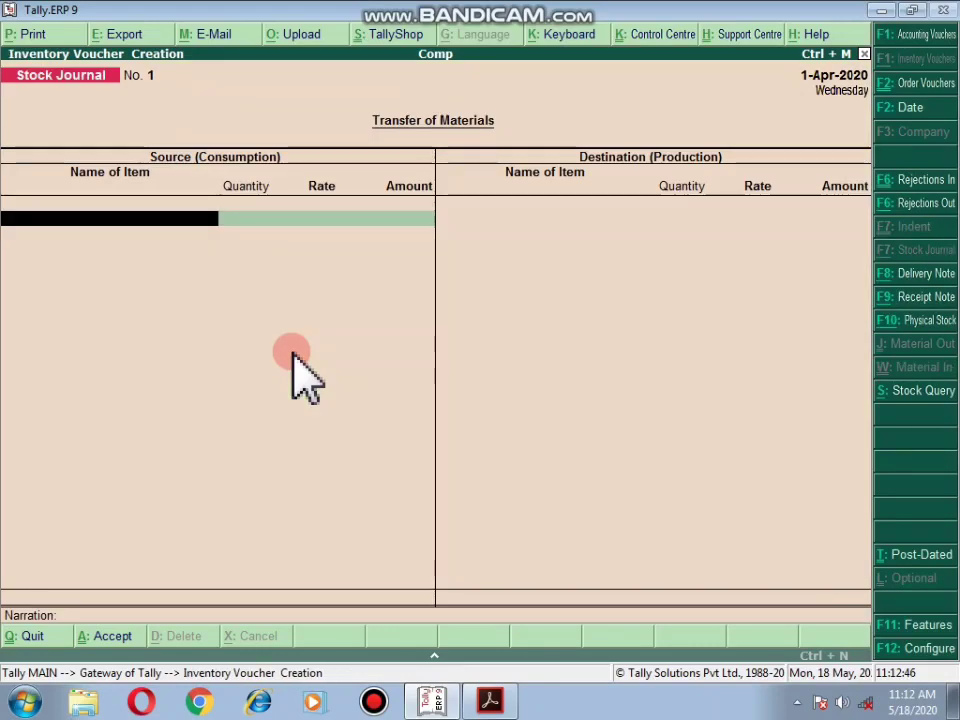
Step: Switch to Adobe Acrobat Reader and examine transactions 10 and 11 about the rejected items sent to N.S. Mall
click(489, 700)
scroll(236, 499, down, 10)
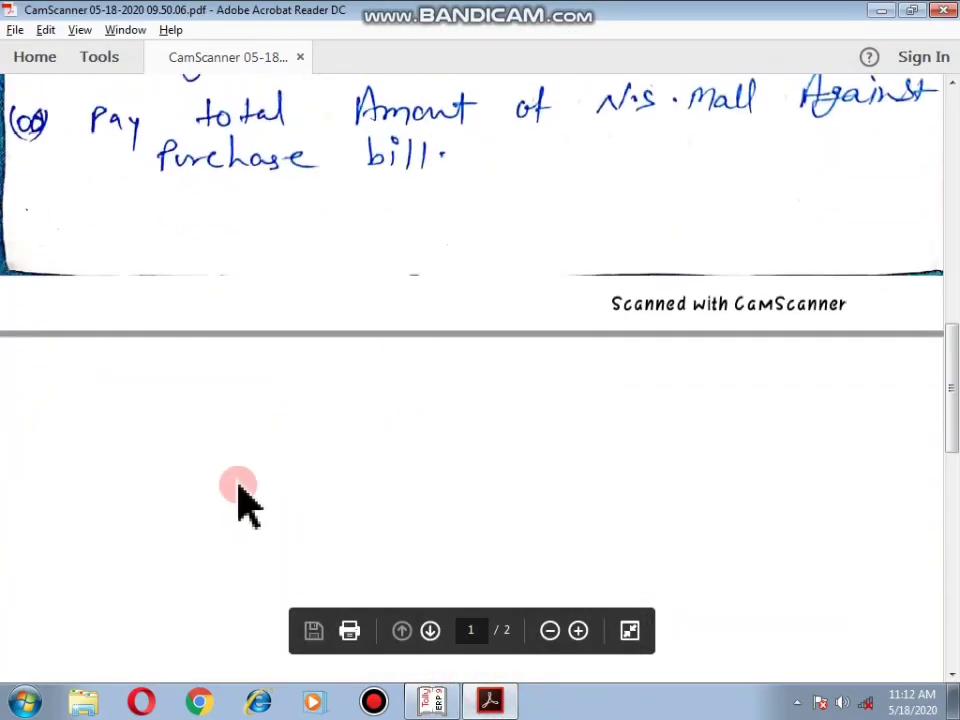
scroll(250, 481, down, 7)
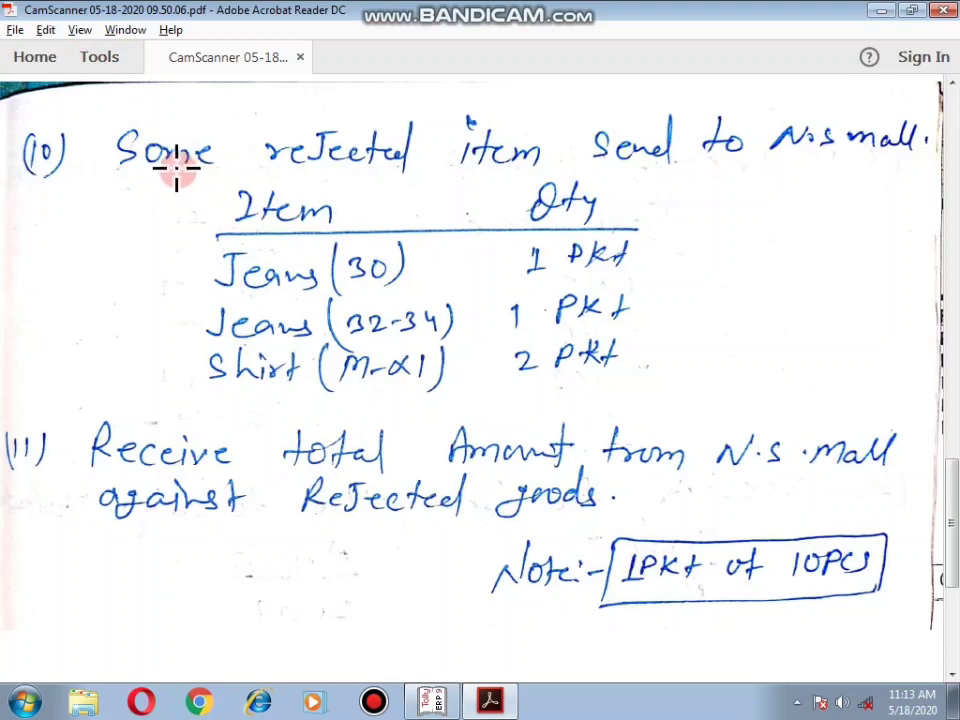
Step: Switch to Tally.ERP 9 and open a Rejections Out voucher with Ns Mall as the ledger account and supplier
key(alt+Tab)
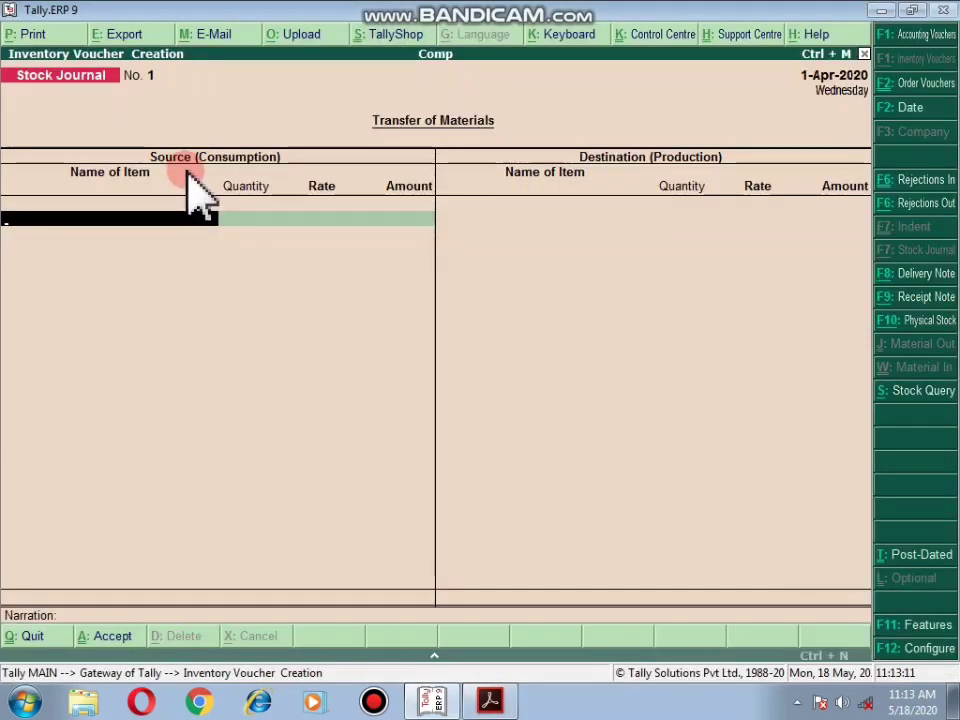
click(190, 178)
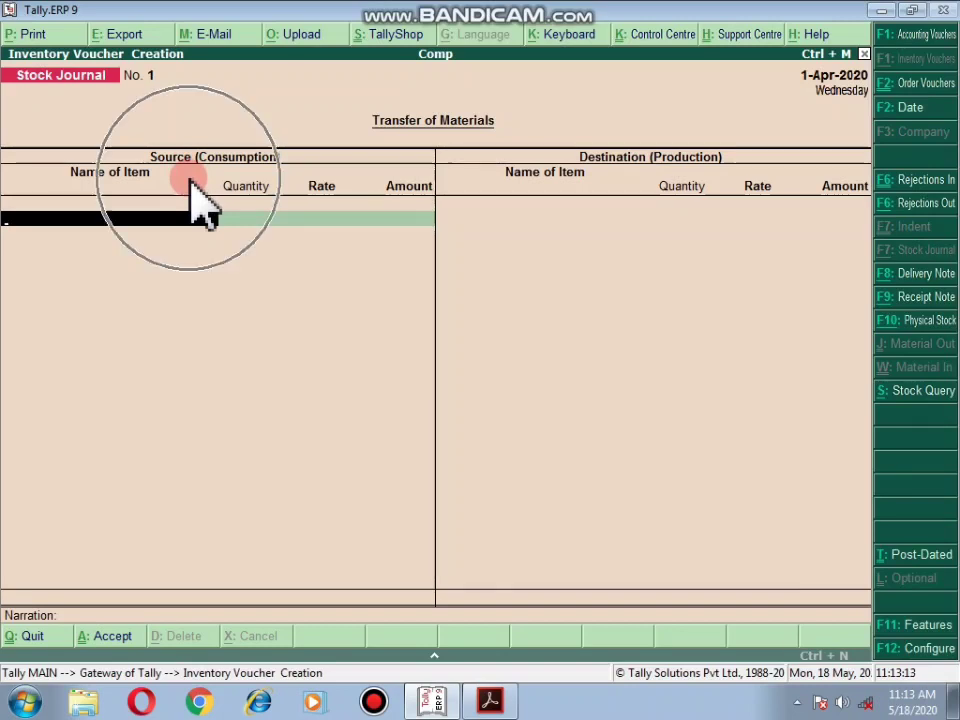
key(alt+F6)
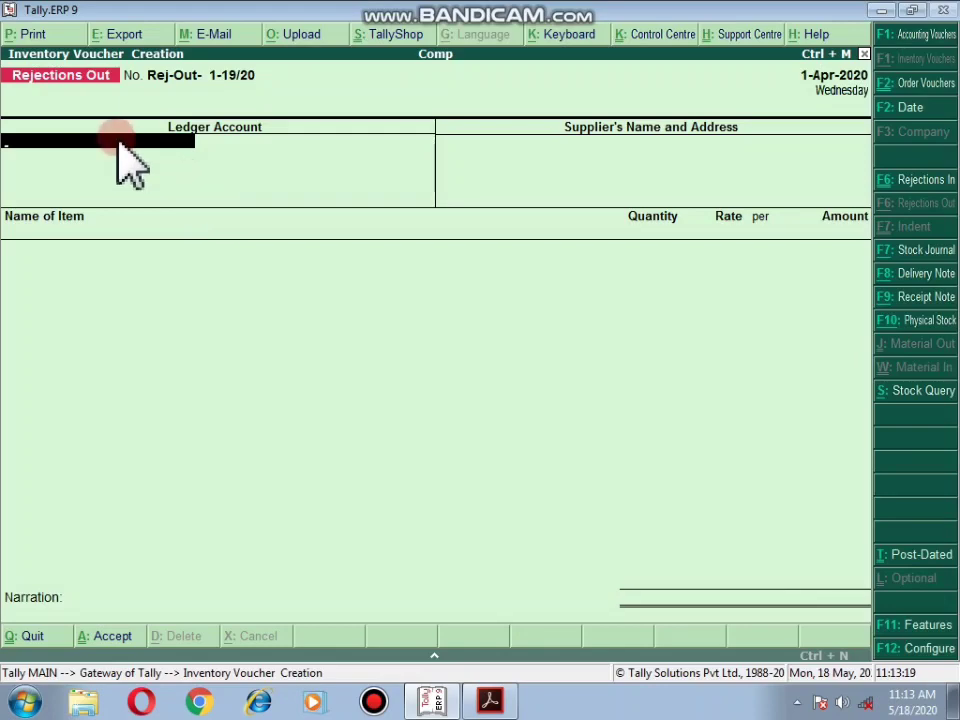
text(N)
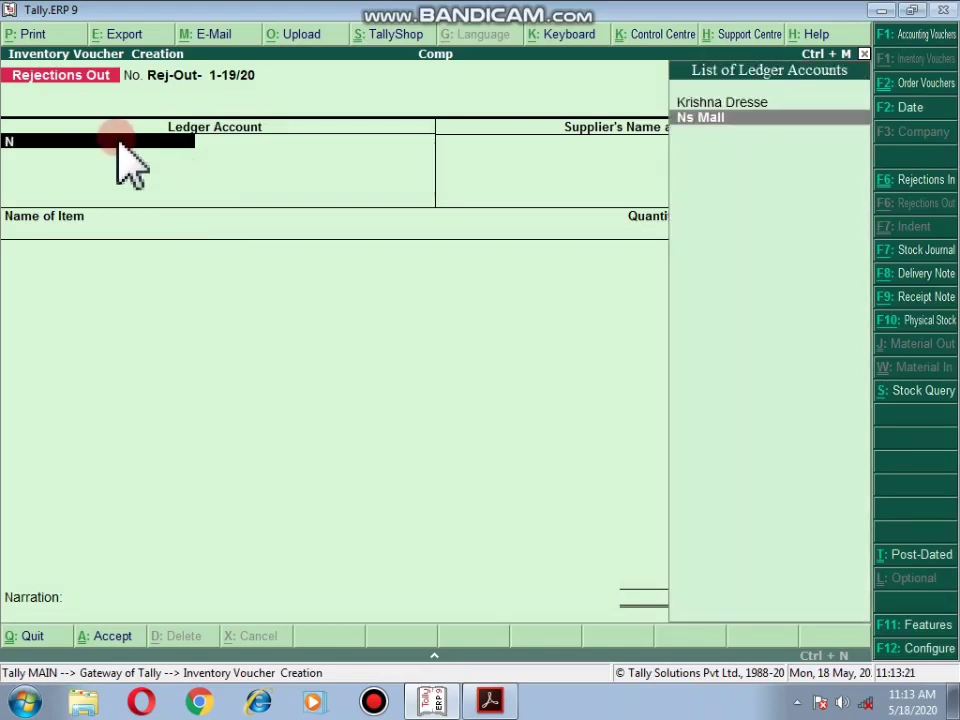
key(alt+Tab)
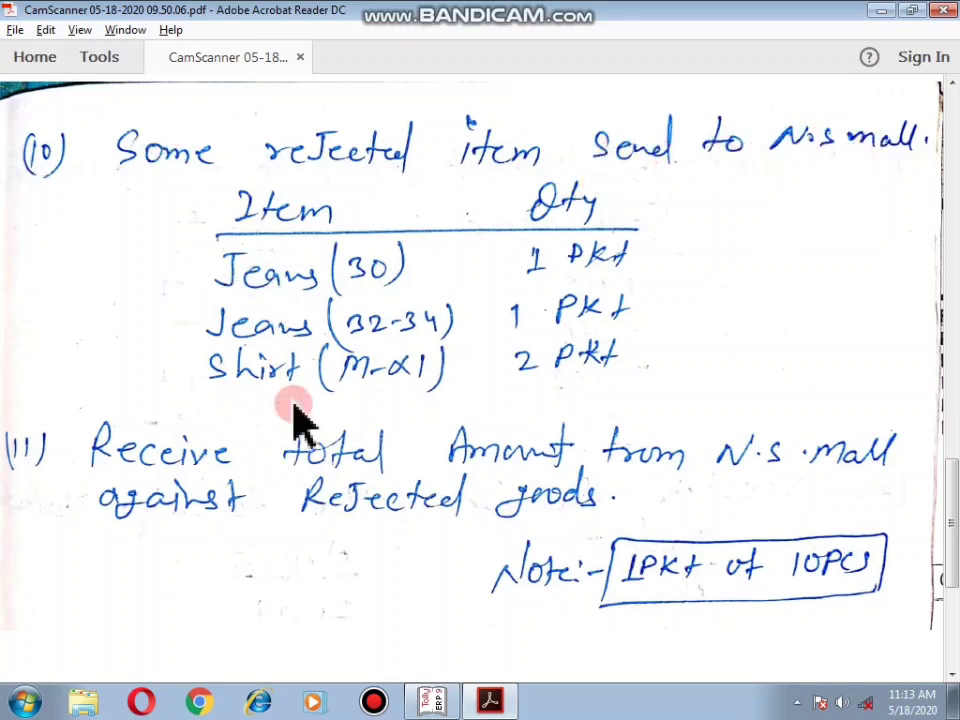
key(alt+Tab)
key(Return)
key(Return)
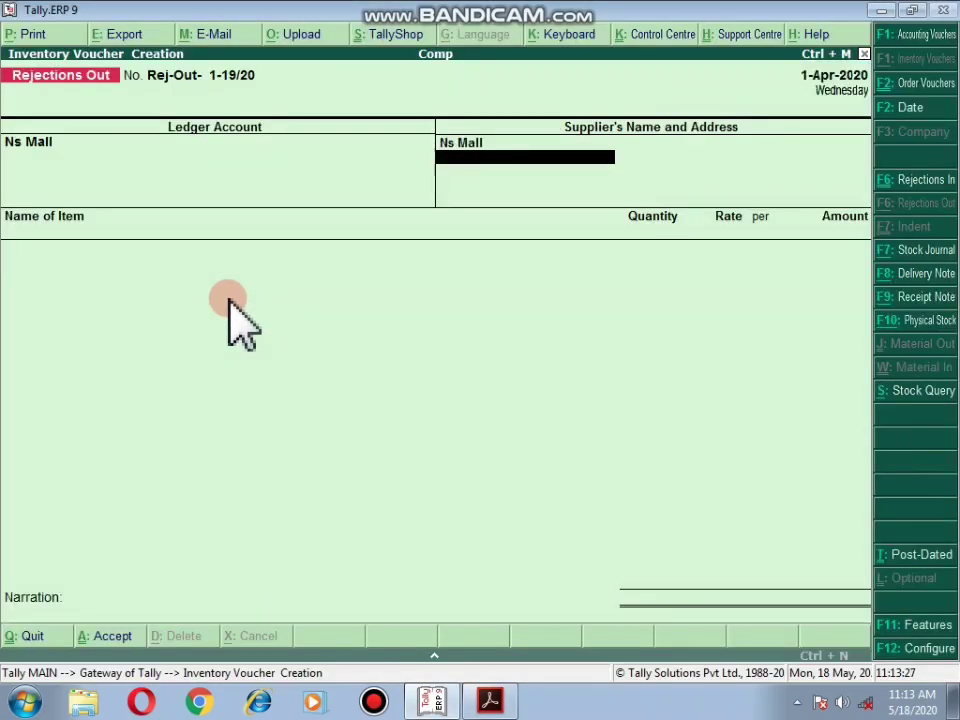
key(Return)
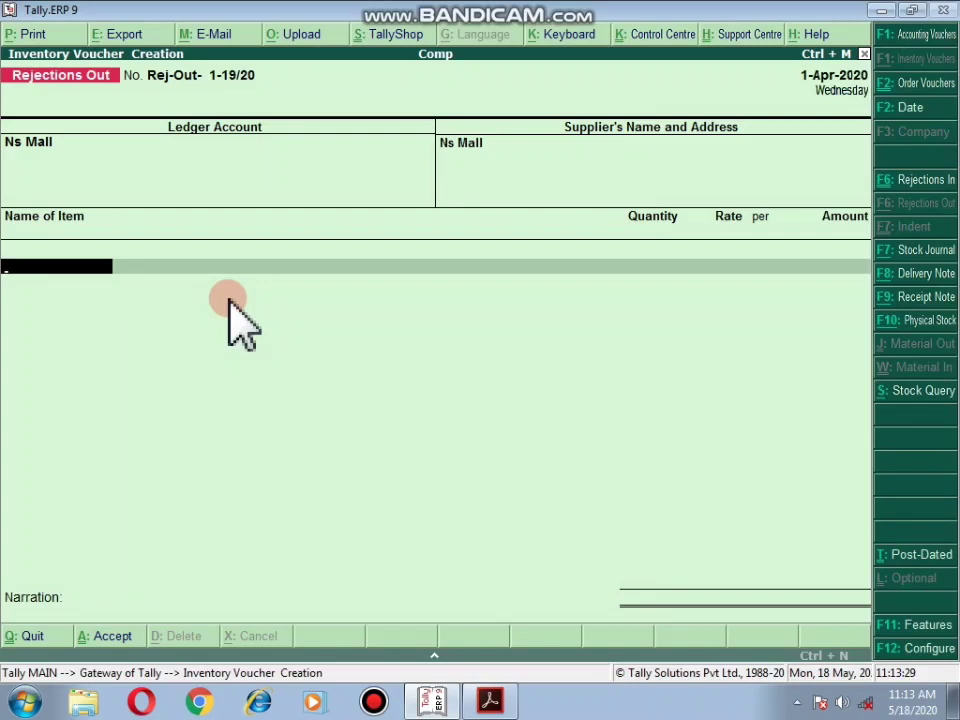
Step: Add Jeans(30) to the Rejections Out voucher with tracking number Rej-Out- 1-19/20, quantity 1 pkt at 15,000.00 per pkt
text(J)
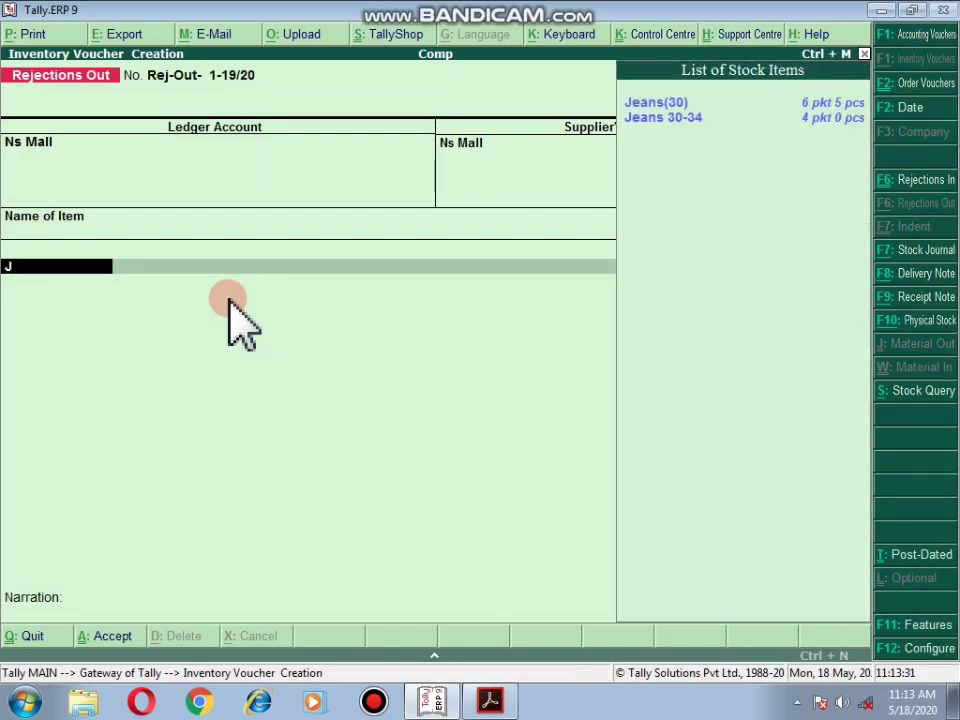
key(Return)
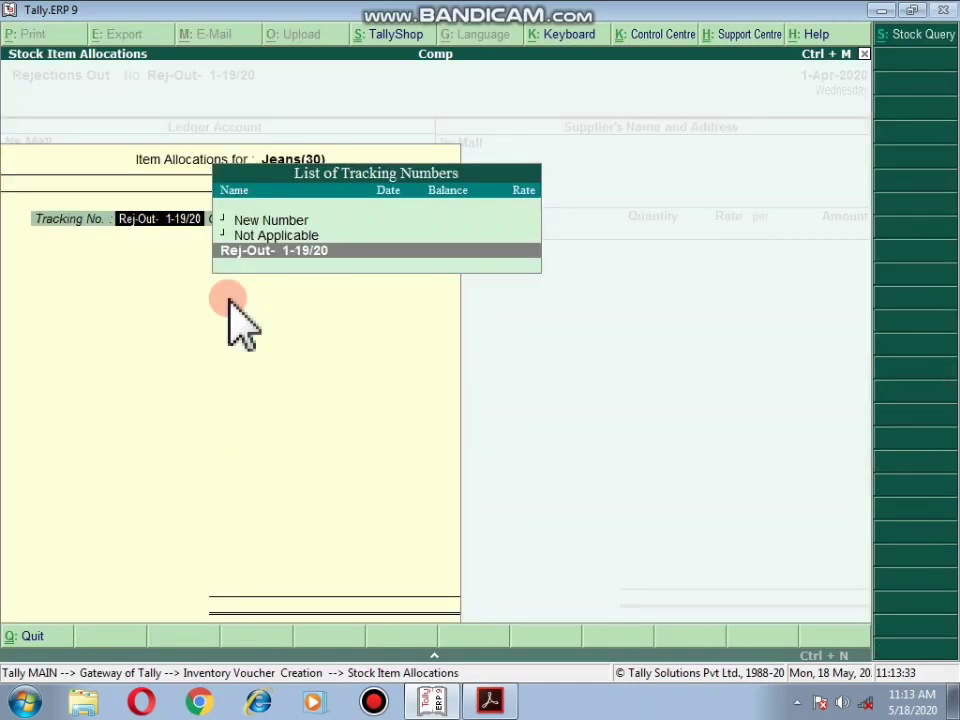
key(Return)
key(Return)
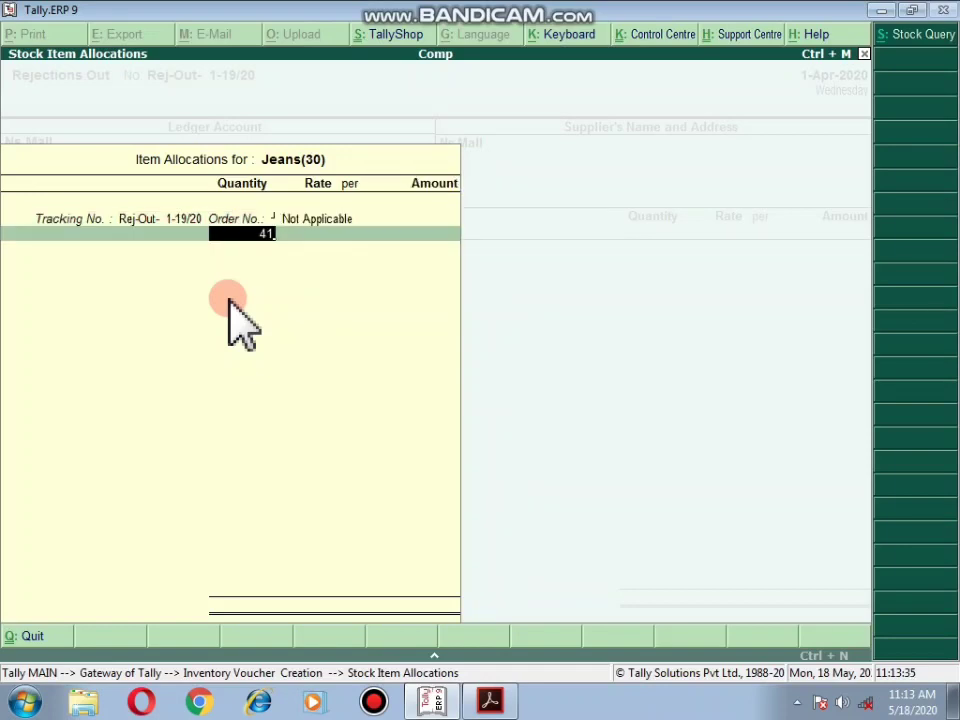
key(BackSpace)
key(BackSpace)
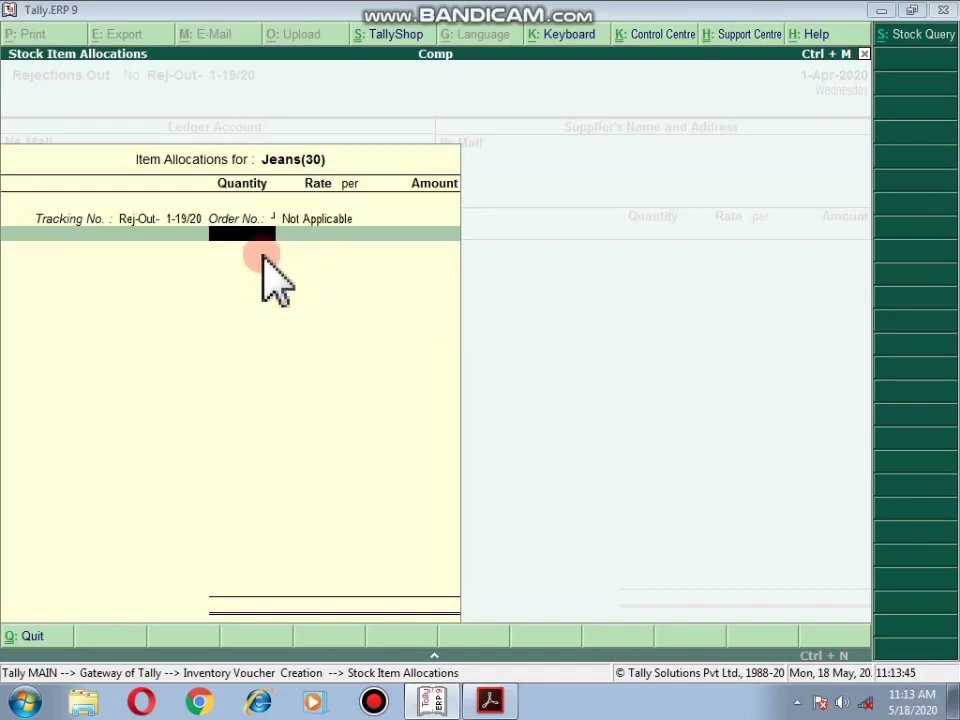
text(1)
key(Return)
key(alt+Tab)
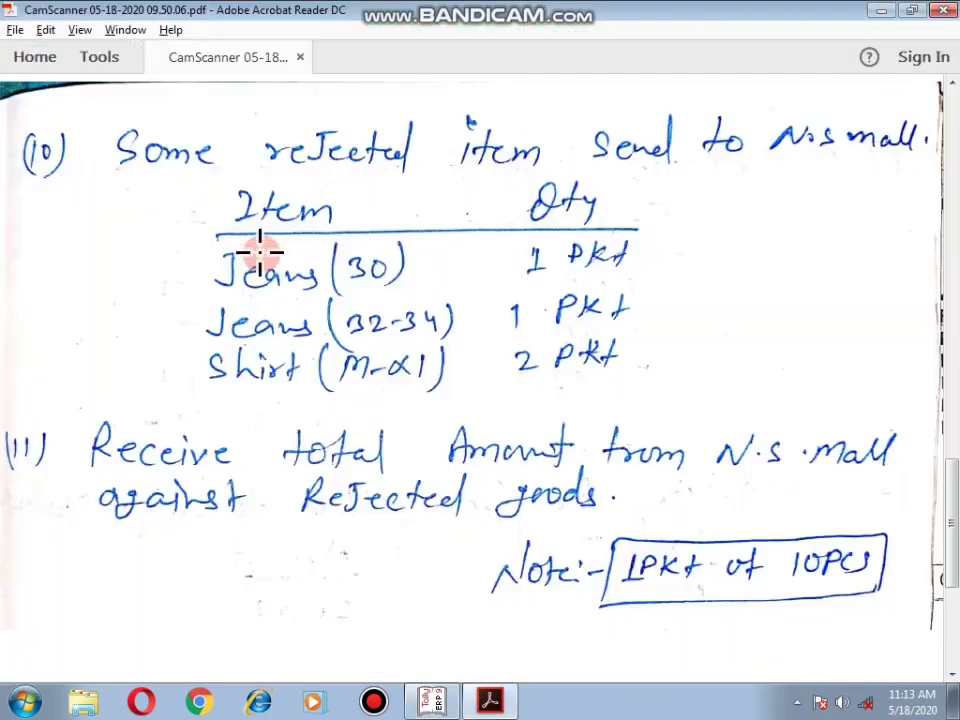
key(alt+Tab)
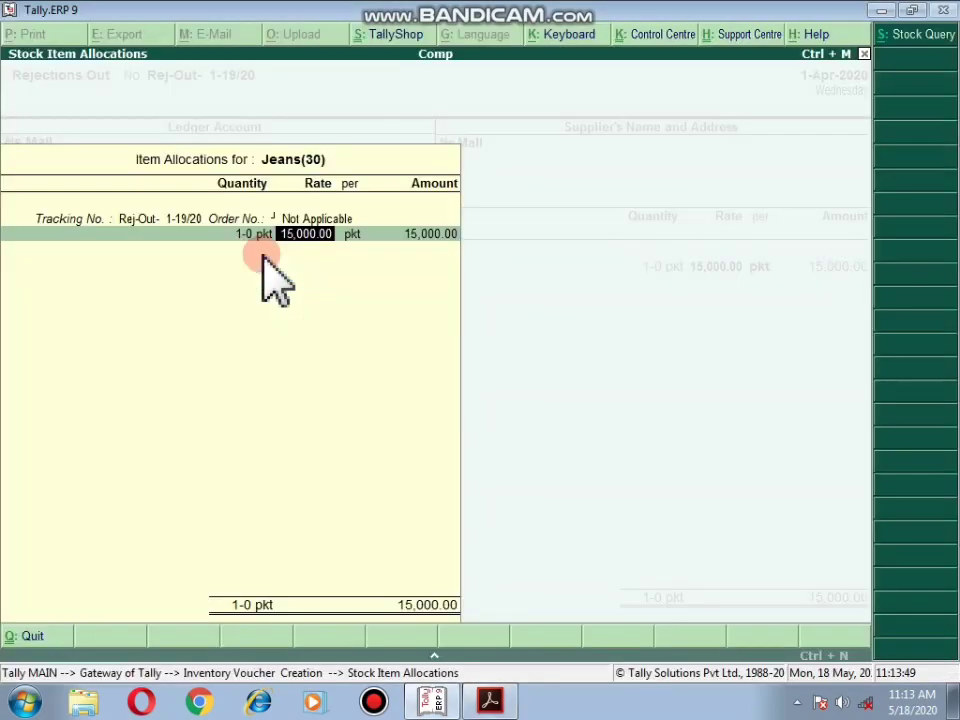
key(Return)
click(265, 260)
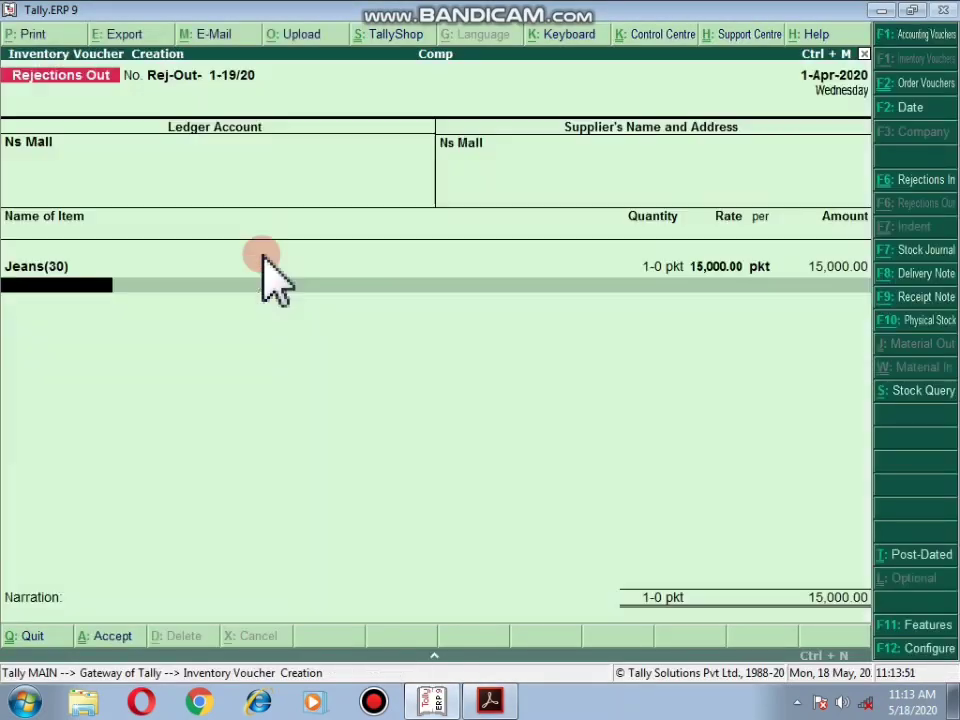
Step: Add Jeans 30-34 under the same tracking number, with quantity 1 pkt at 15,500.00 per pkt
text(J)
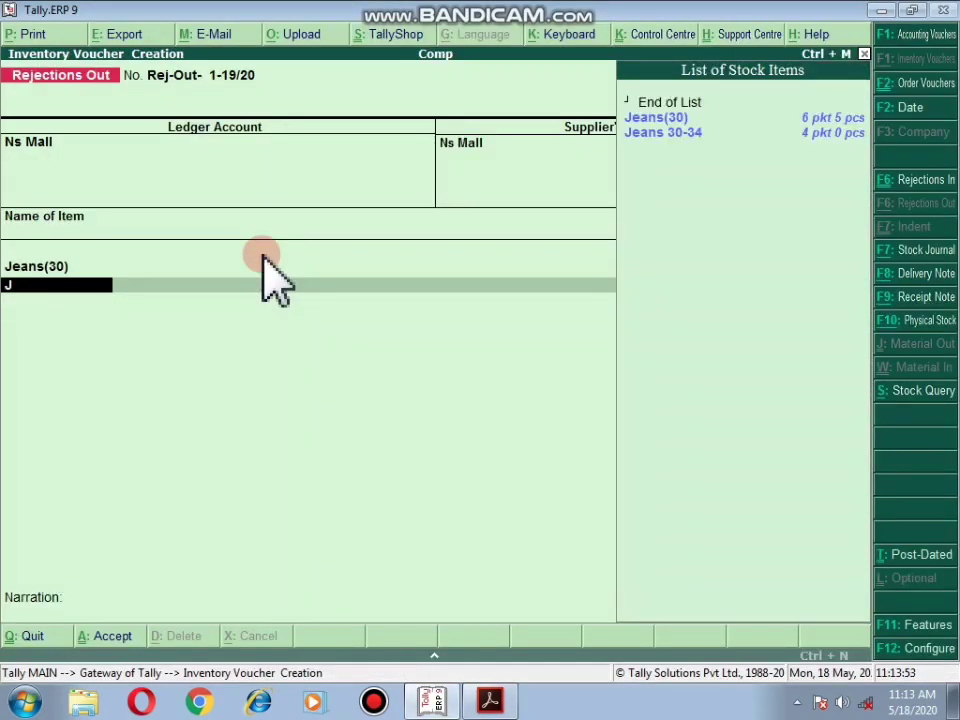
key(Down)
key(Return)
click(265, 252)
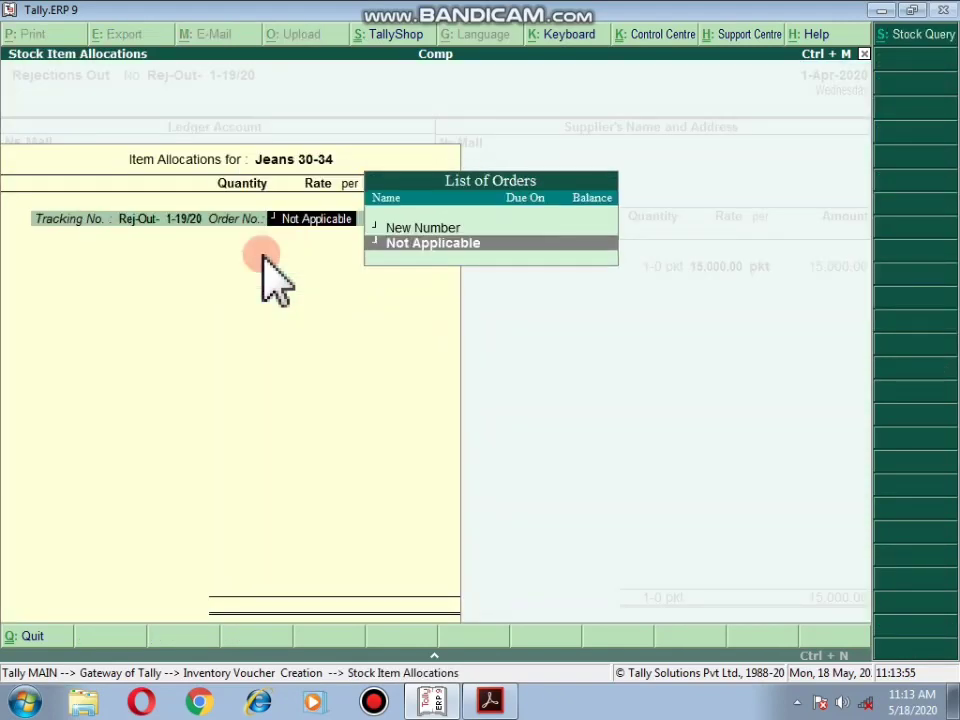
click(265, 252)
key(Return)
key(Return)
key(Return)
key(Return)
key(Return)
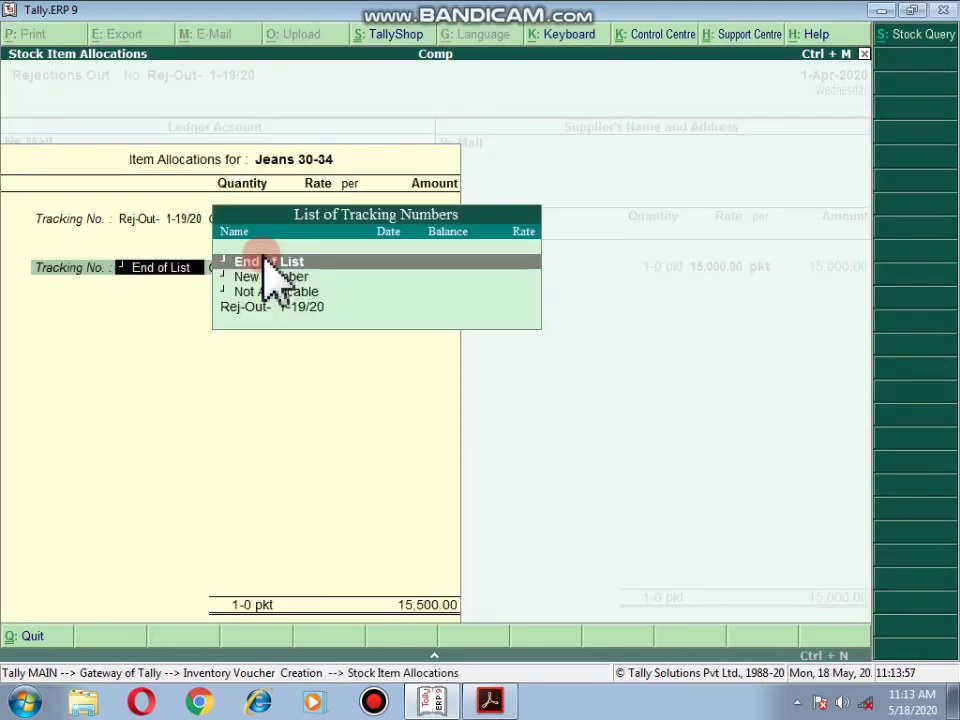
key(alt+Tab)
key(alt+Tab)
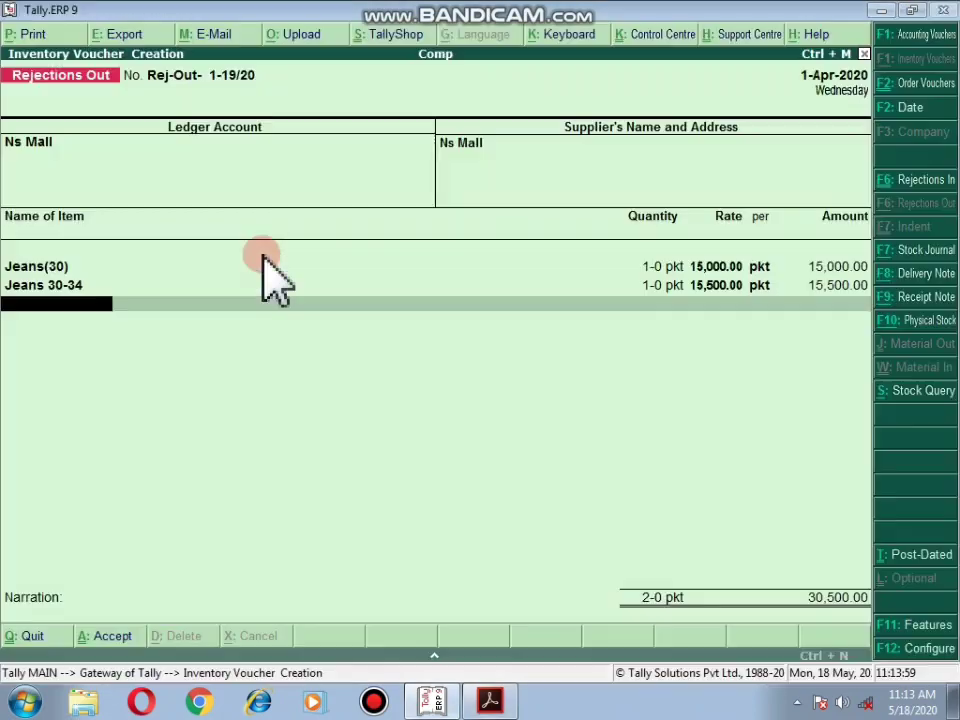
Step: Add Shirt (M-XI) under tracking number Rej-Out- 1-19/20, with quantity 1 pkt at 12,500.00 per pkt
text(S)
key(Return)
key(Return)
key(Return)
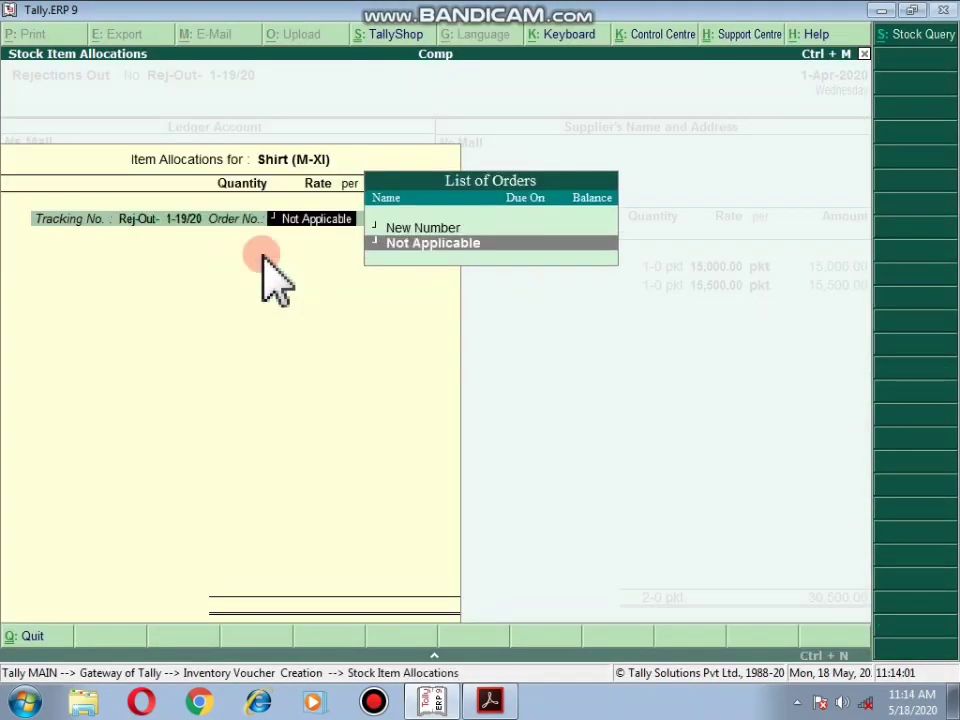
text(1)
key(Return)
key(Return)
key(Return)
key(Return)
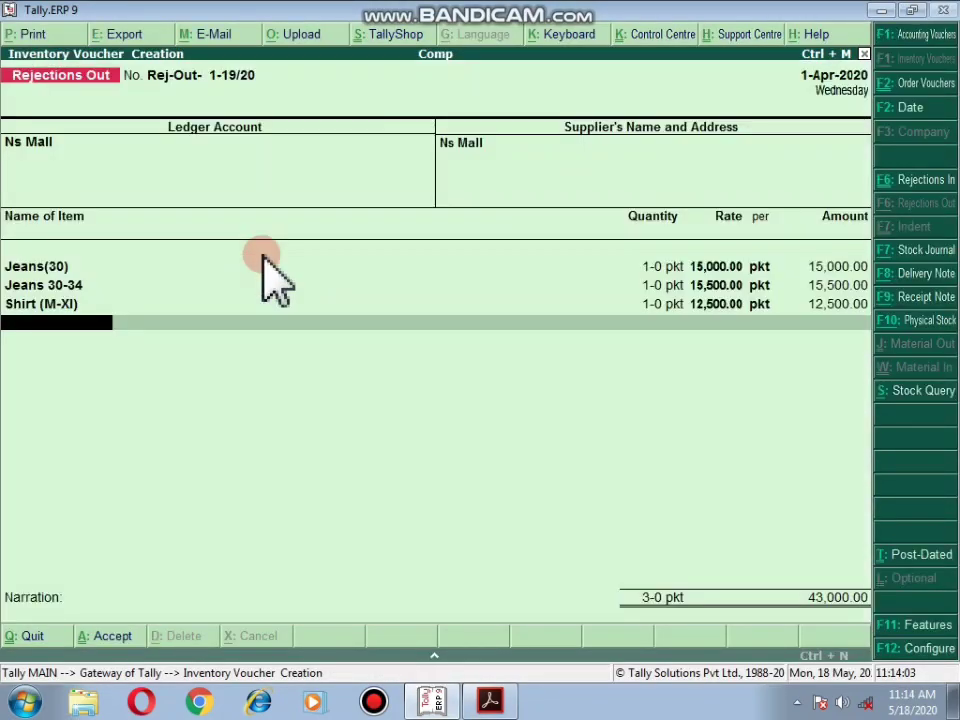
Step: Set the Shirt (M-XI) quantity to 2 pkt and save the Rejections Out voucher
key(alt+Tab)
key(alt+Tab)
key(Up)
key(Up)
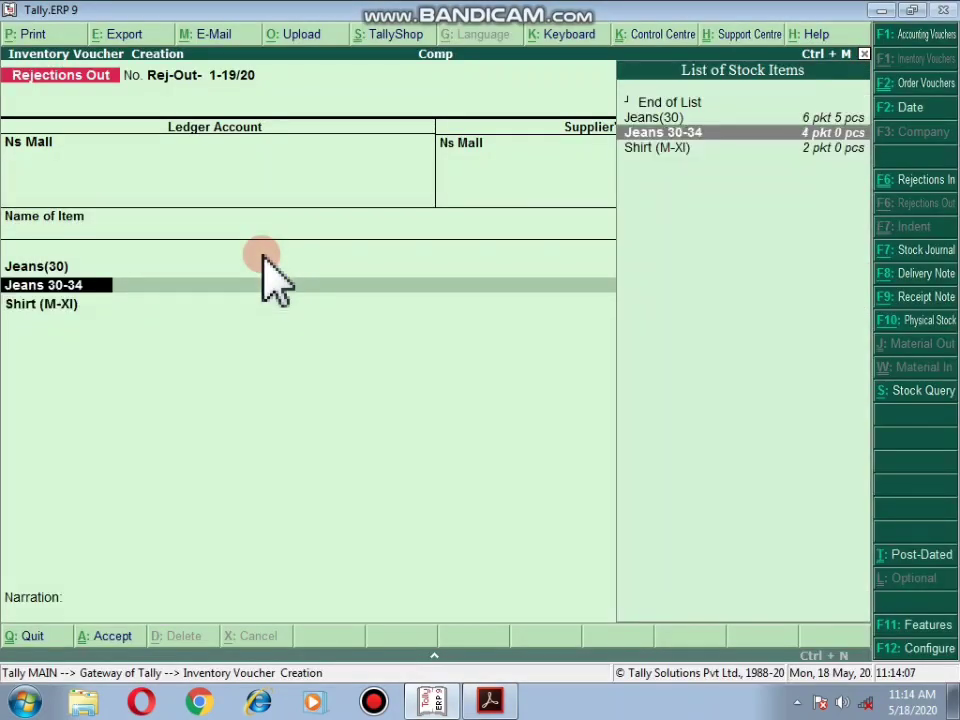
key(Return)
key(Return)
key(Return)
key(Return)
key(Return)
key(Return)
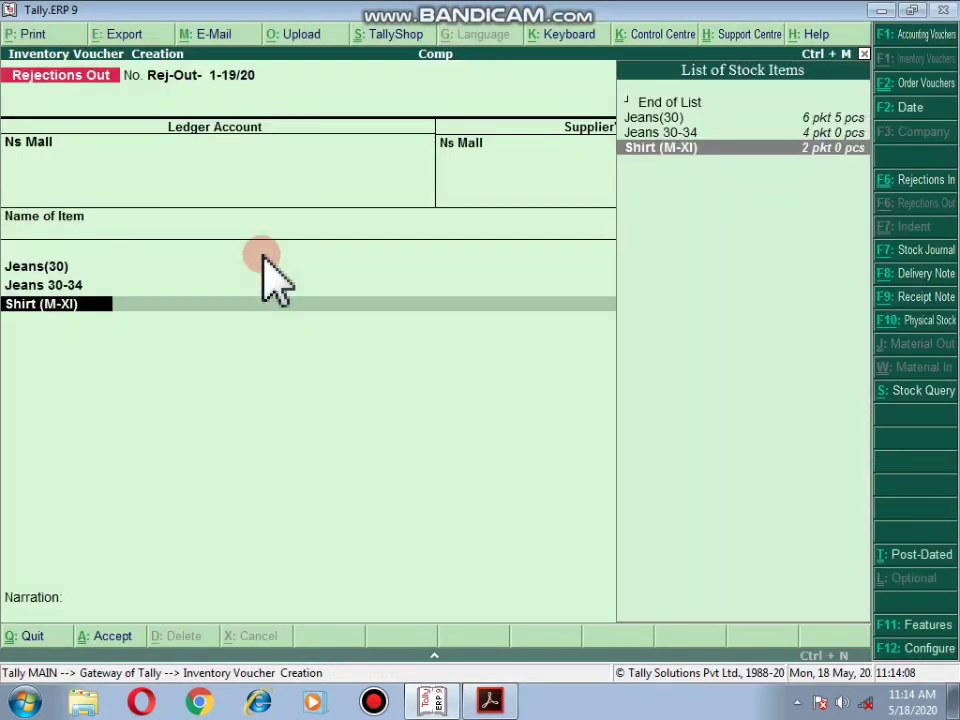
key(Return)
key(Return)
key(Return)
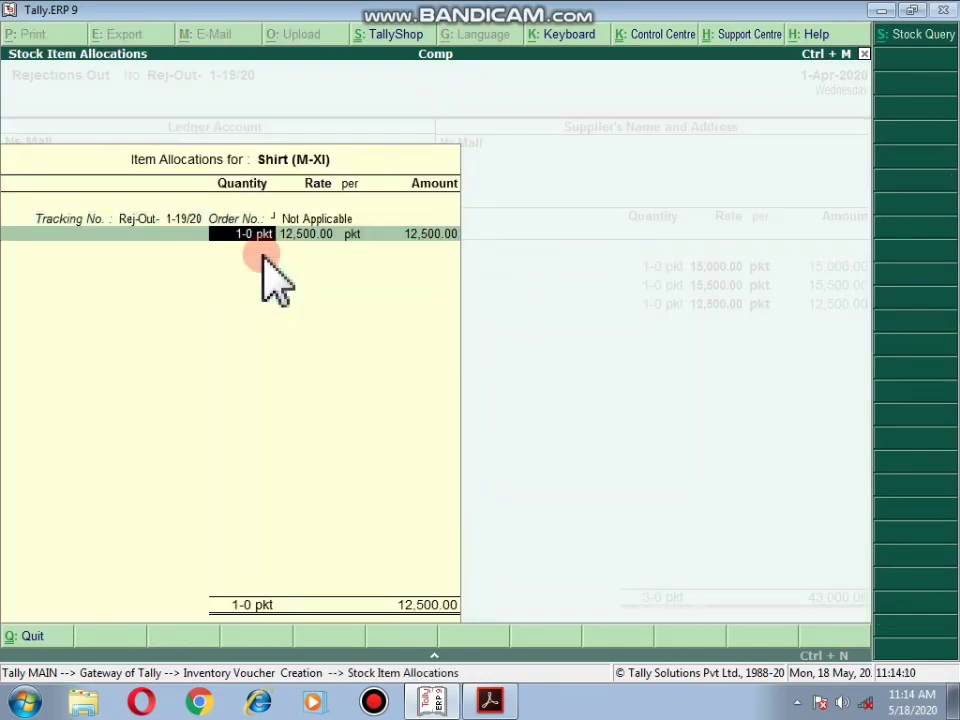
text(2)
key(Return)
key(Return)
key(Return)
key(Return)
key(Return)
key(Return)
key(Return)
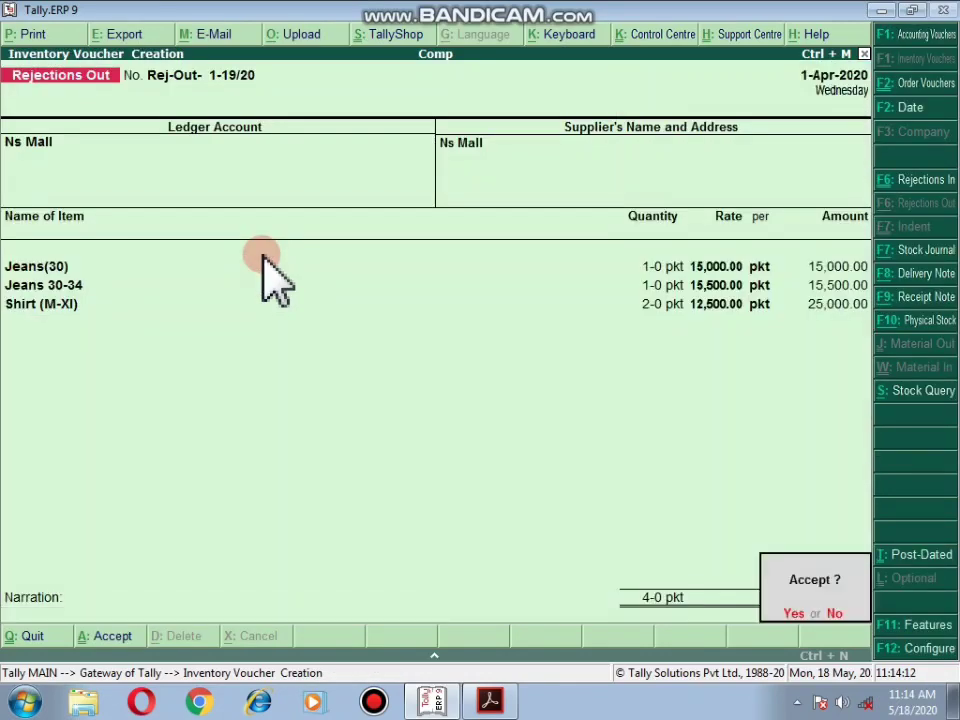
key(Return)
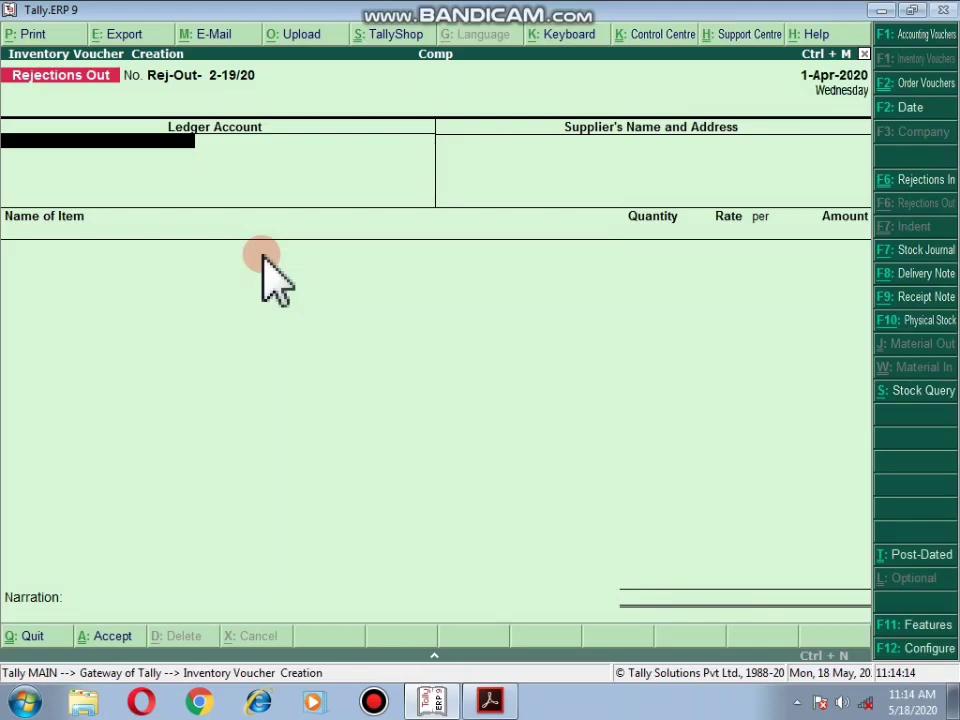
Step: Leave voucher entry, view the outstanding receivables in the Statements of Accounts, and return to the Gateway of Tally
key(Escape)
key(Return)
key(Down)
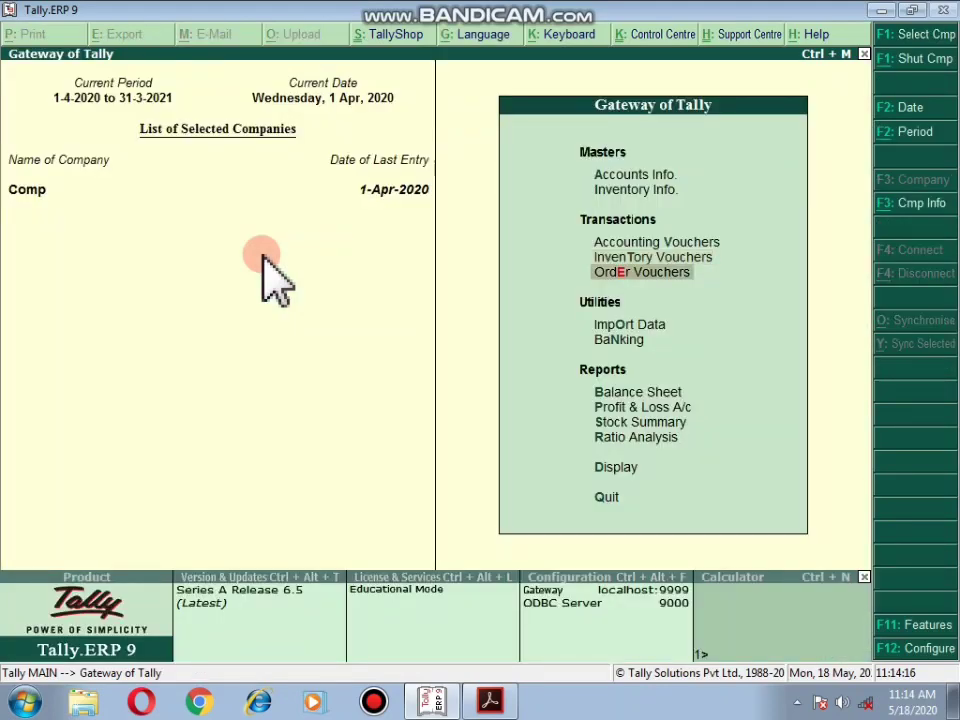
key(Down)
key(Down)
key(Down)
key(Down)
key(Down)
key(Down)
key(Down)
key(Return)
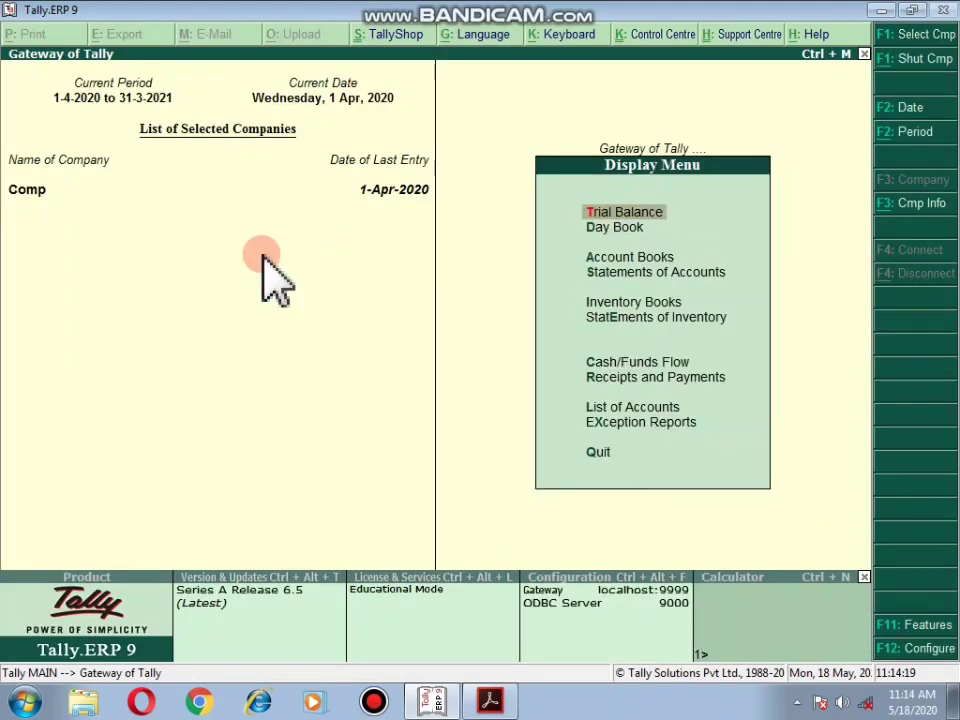
key(Down)
key(Down)
key(Down)
key(Down)
key(Down)
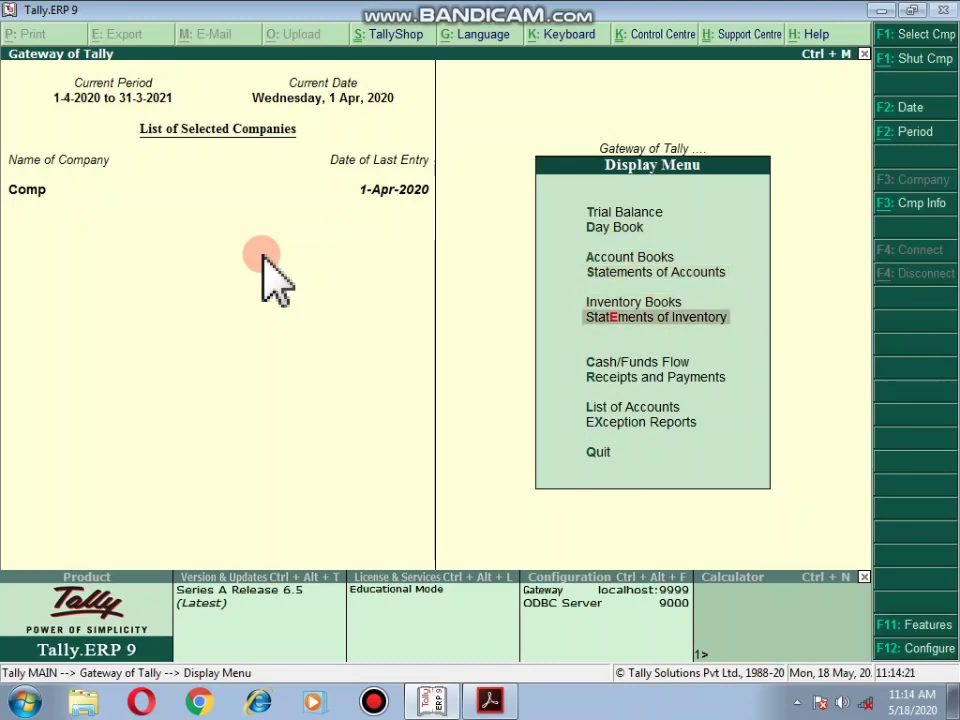
key(Up)
key(Up)
key(Return)
key(Return)
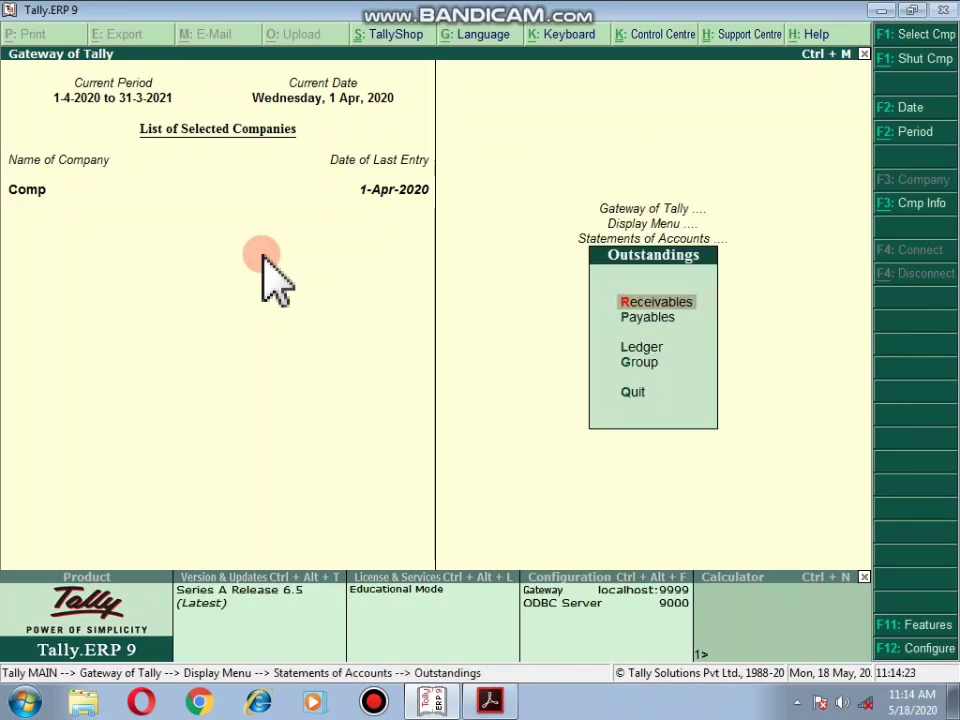
key(Return)
key(Escape)
key(Escape)
key(Escape)
key(Escape)
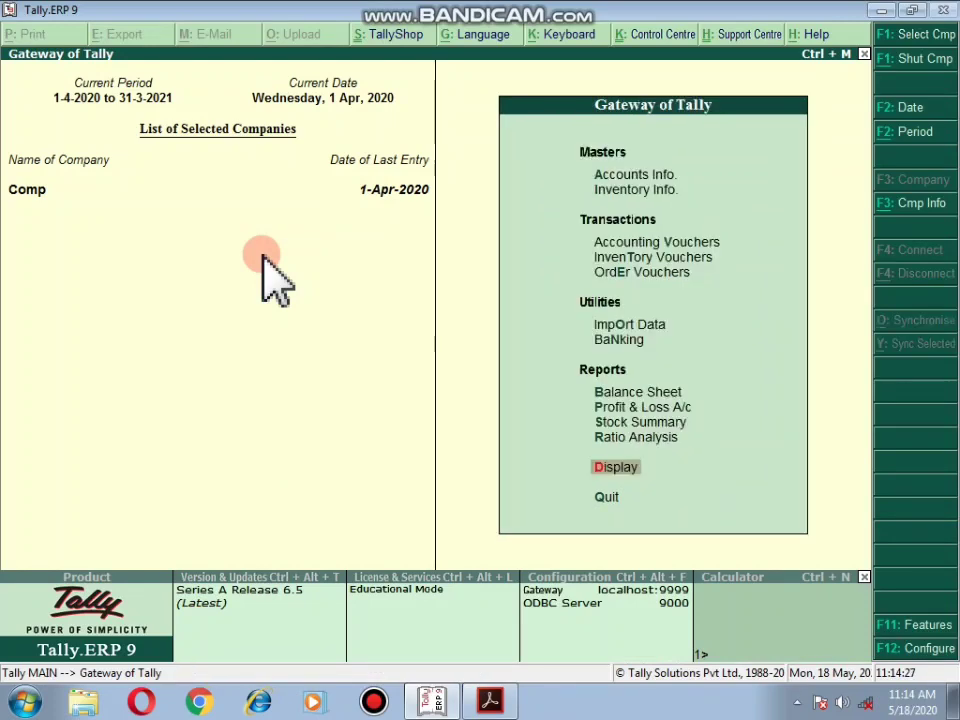
Step: Open a Debit Note in item invoice mode, leaving the original invoice details blank, with Ns Mall as the party account
key(Up)
key(Up)
key(Up)
key(Up)
key(Up)
key(Up)
key(Up)
key(Up)
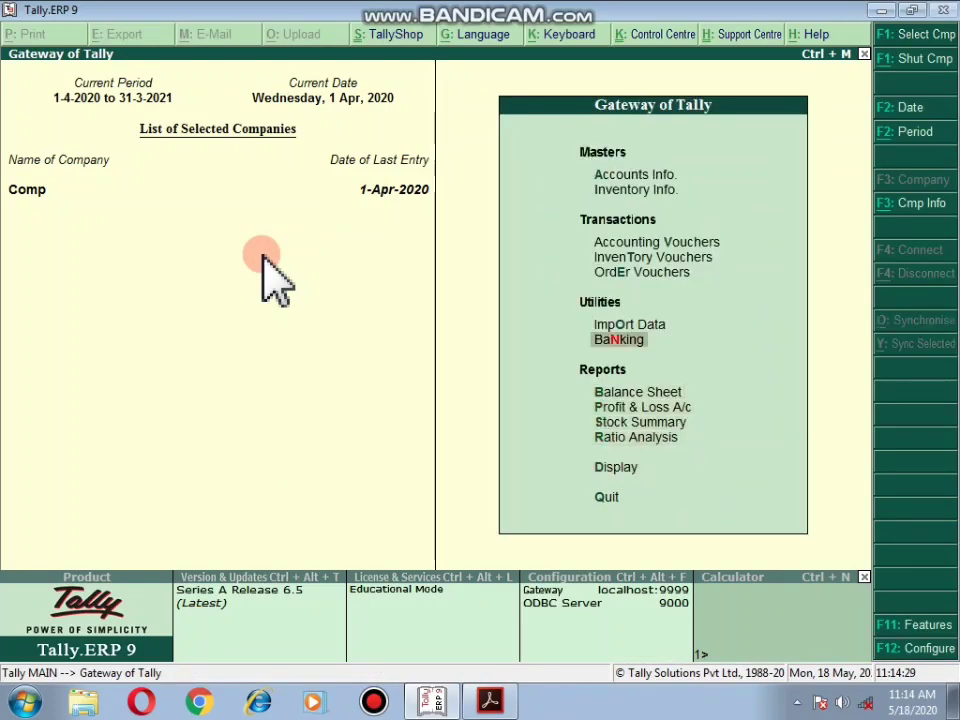
key(Return)
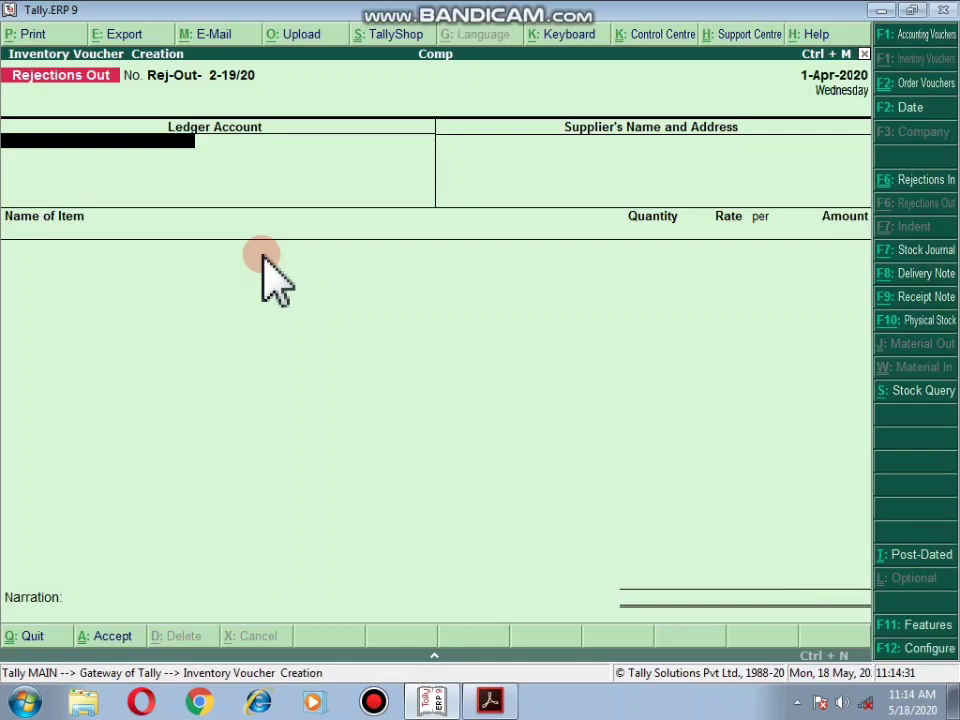
key(ctrl+F9)
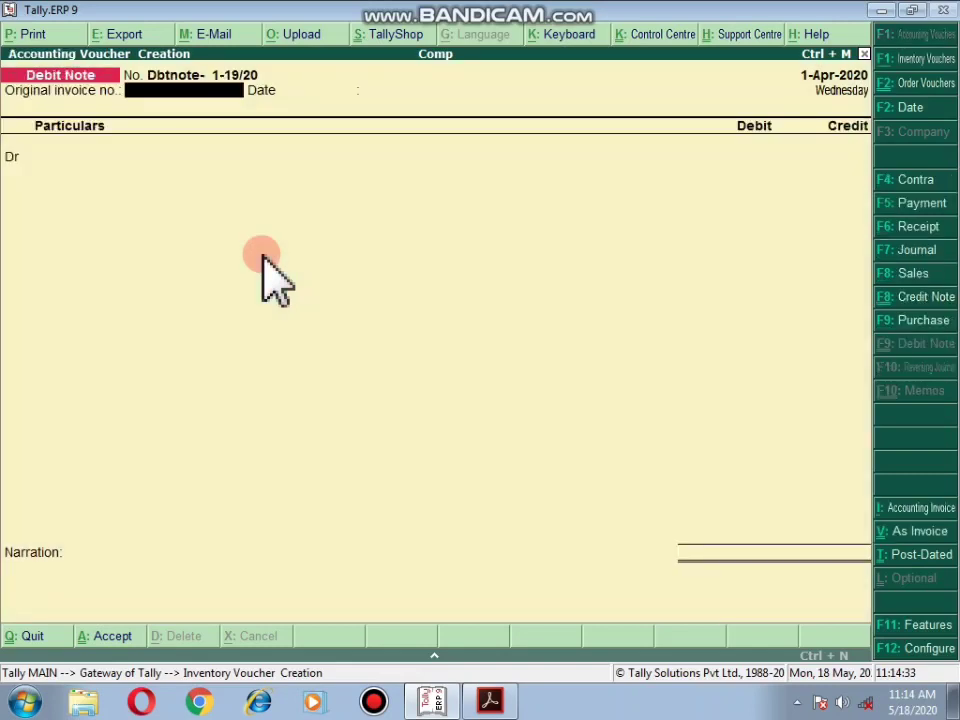
key(Return)
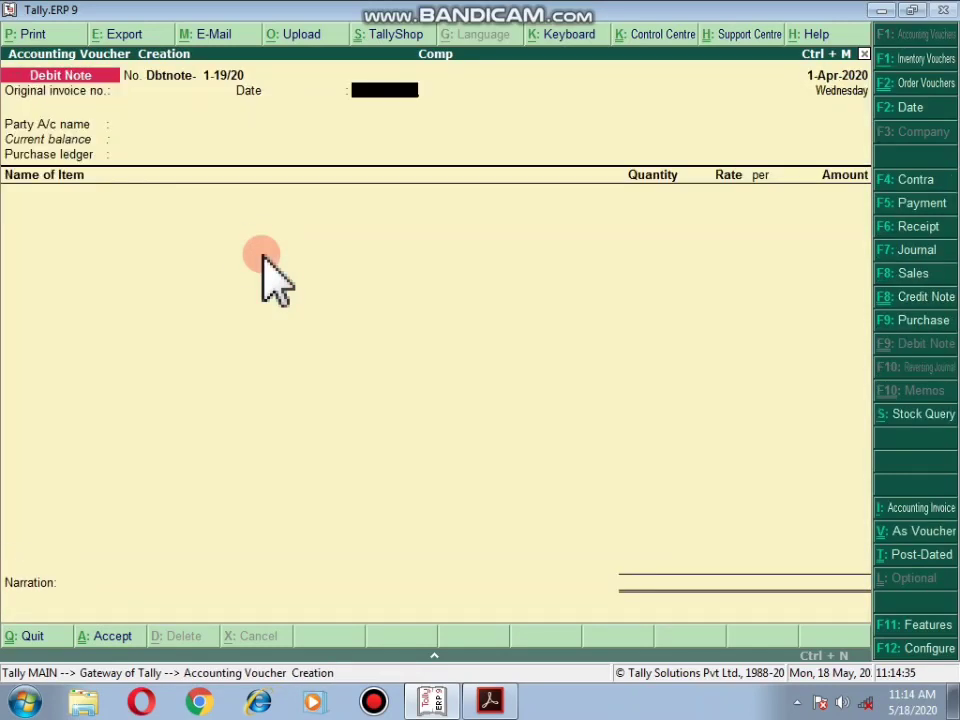
key(Return)
key(Down)
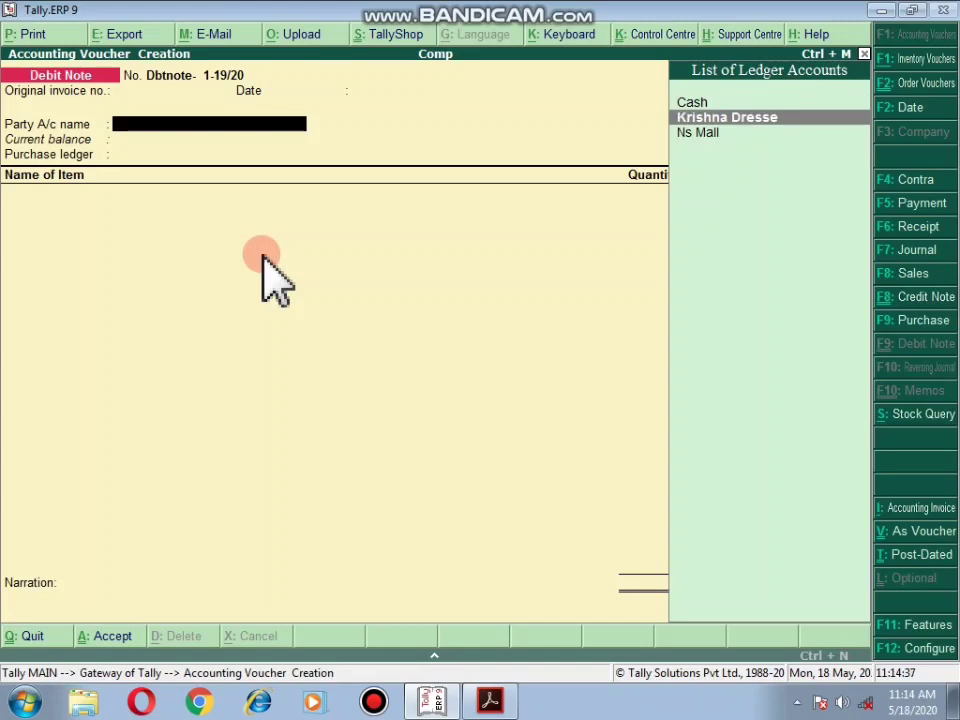
key(Down)
key(Return)
Step: Link the Debit Note to tracking number Rej-Out- 1-19/20, set the purchase ledger to Purchase, and save the voucher
key(Down)
key(Down)
key(Down)
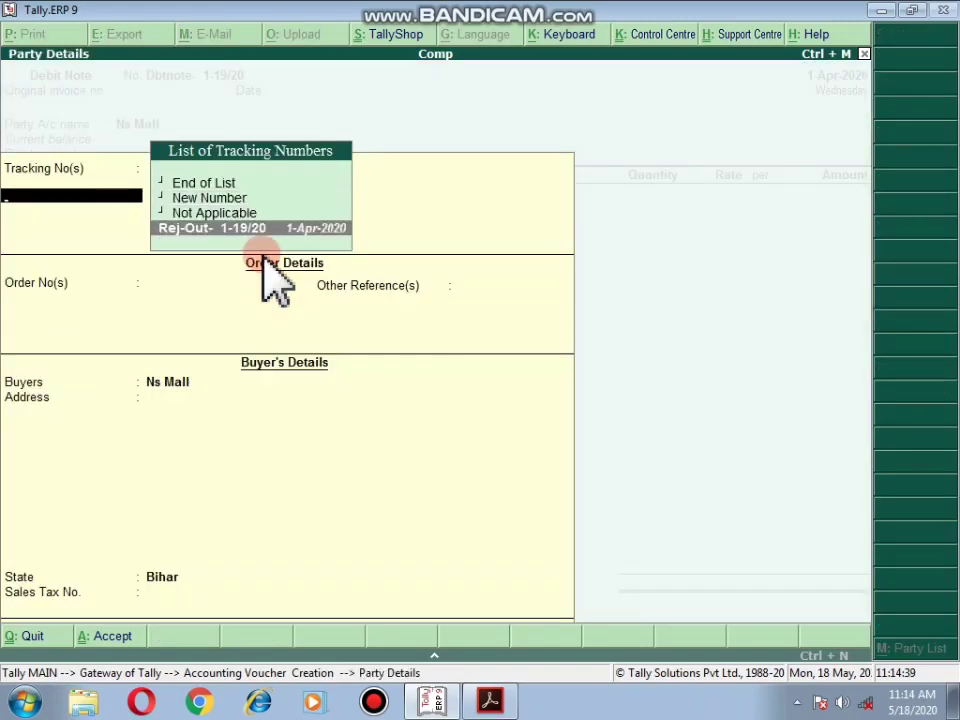
key(Return)
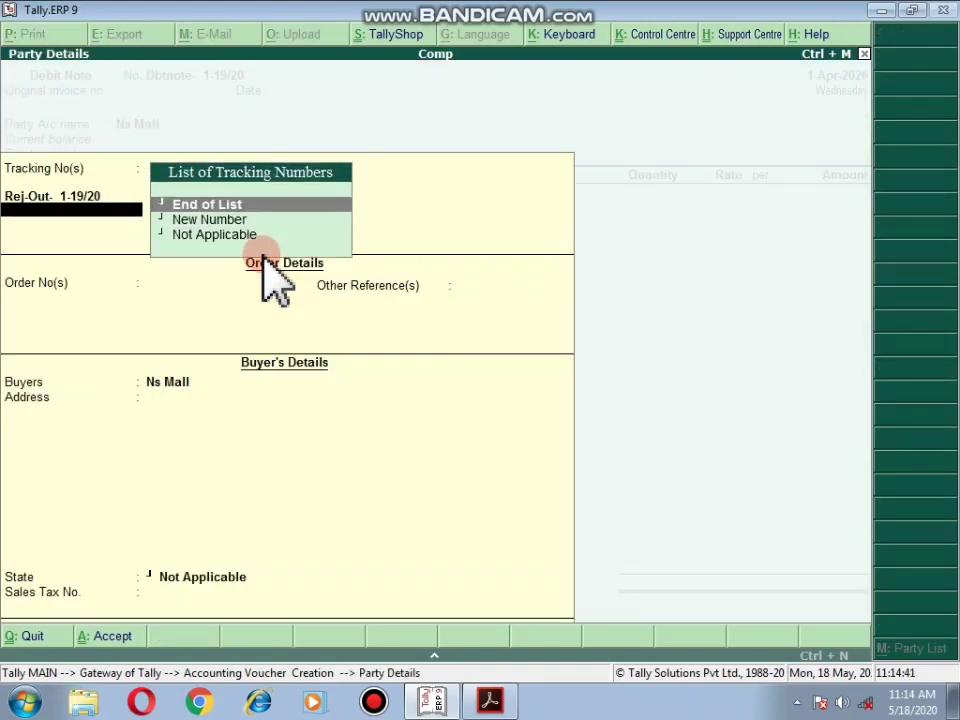
key(Return)
key(Return)
key(Return)
key(Return)
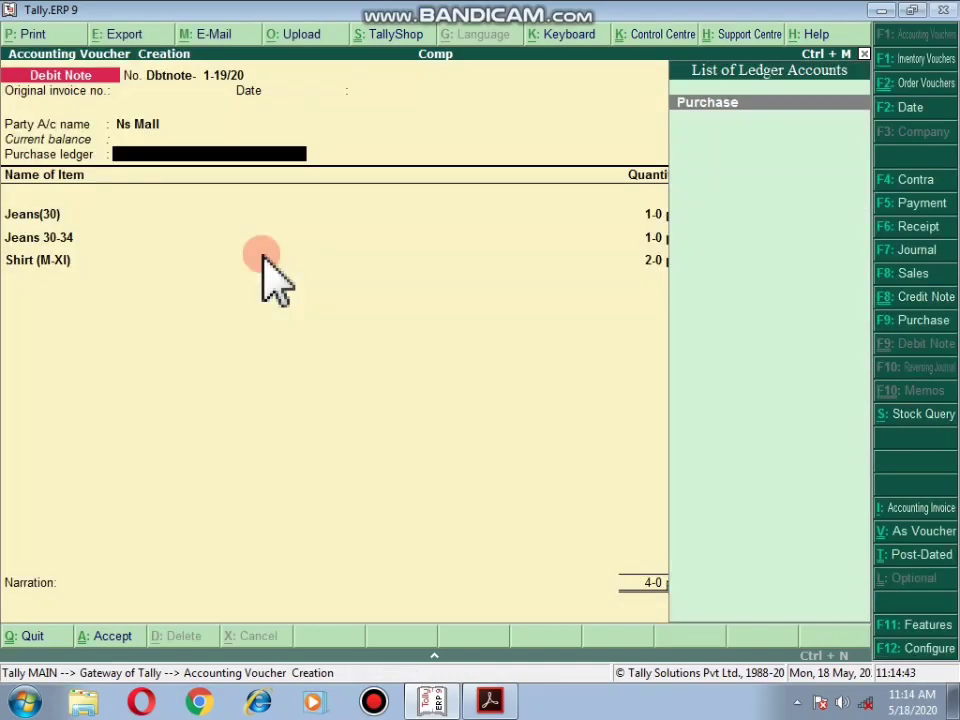
key(Return)
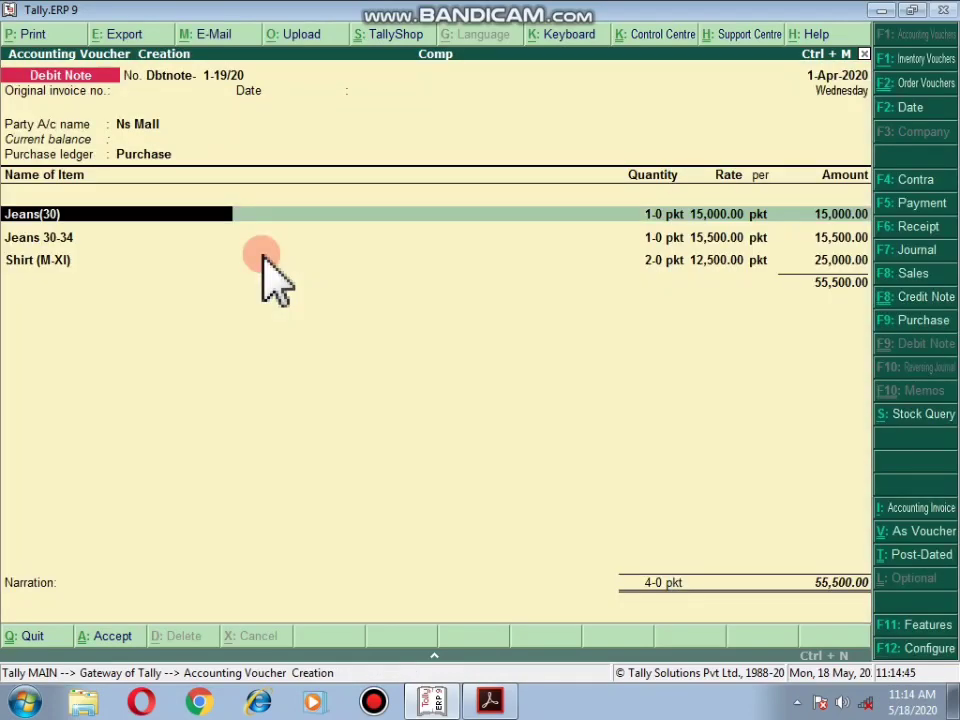
key(ctrl+a)
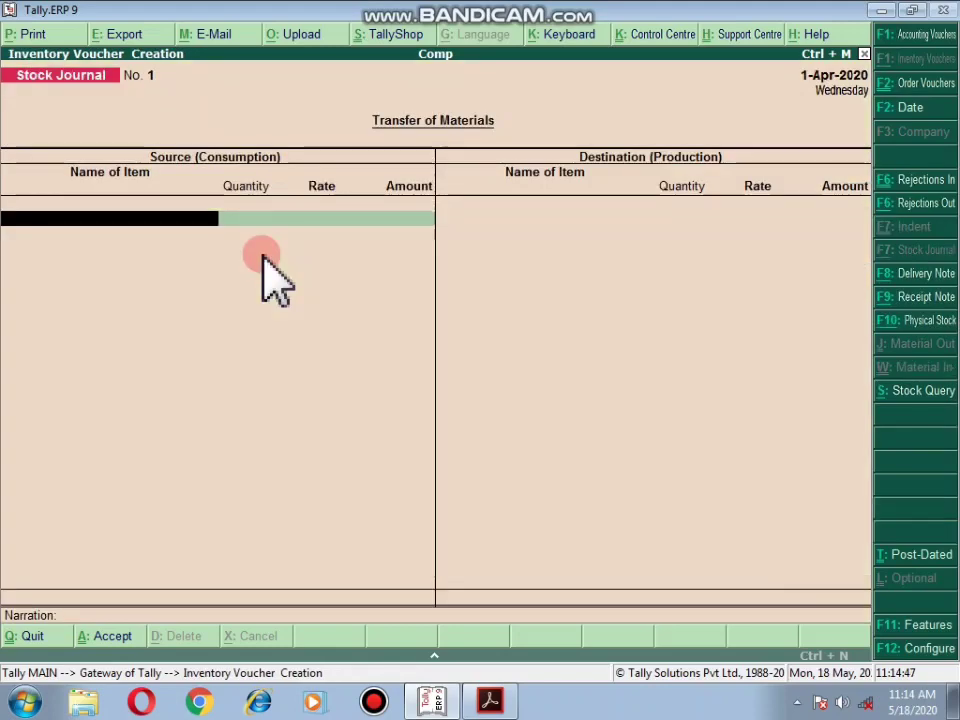
Step: Switch to Adobe Acrobat Reader and examine transaction 11 about receiving the total amount from N.S. Mall for rejected goods
key(Escape)
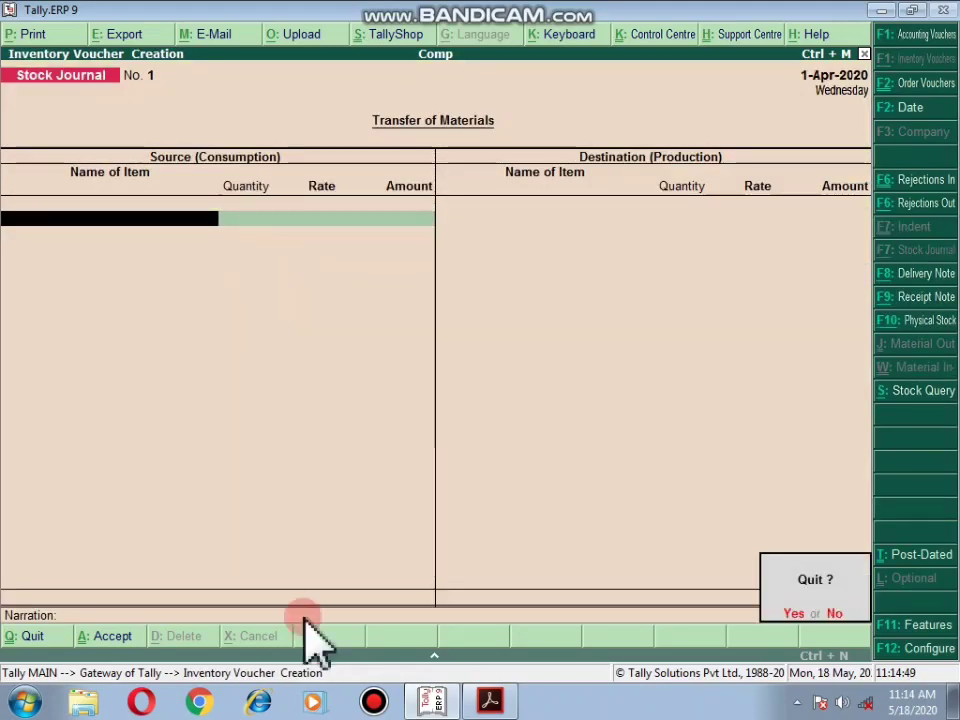
click(492, 702)
scroll(258, 530, down, 1)
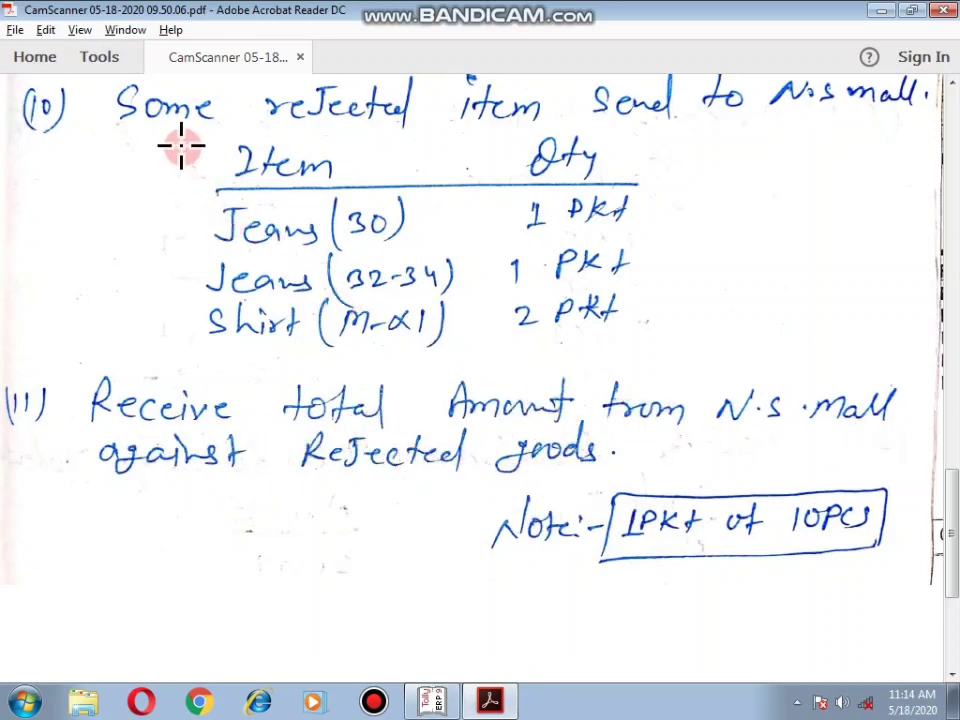
Step: Switch to Tally.ERP 9 and start a Receipt voucher crediting Ns Mall with 55,500
key(alt+Tab)
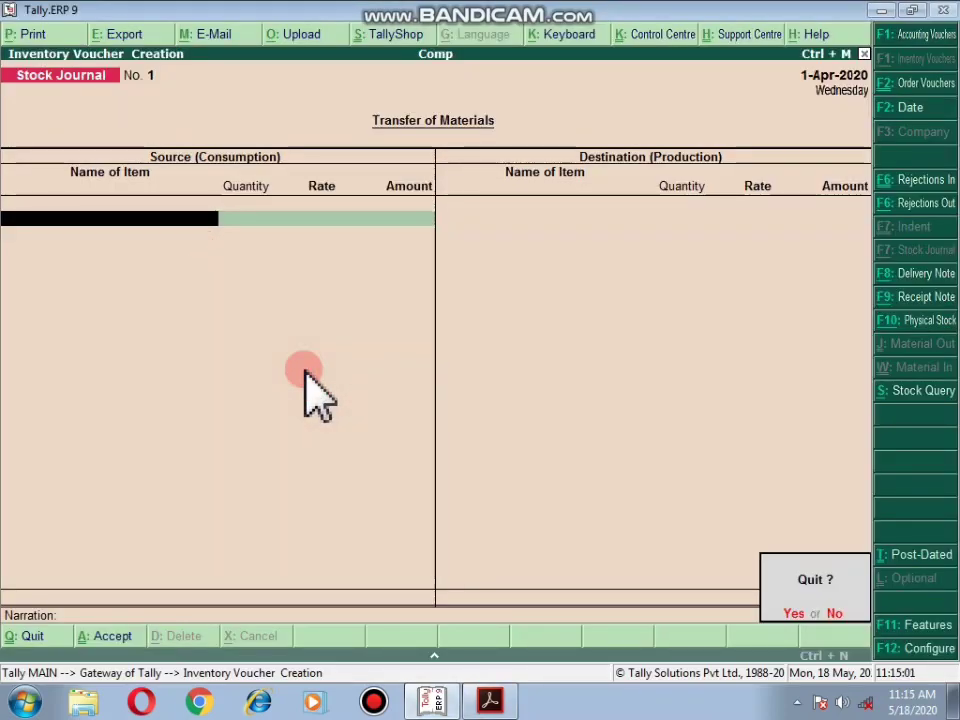
key(F6)
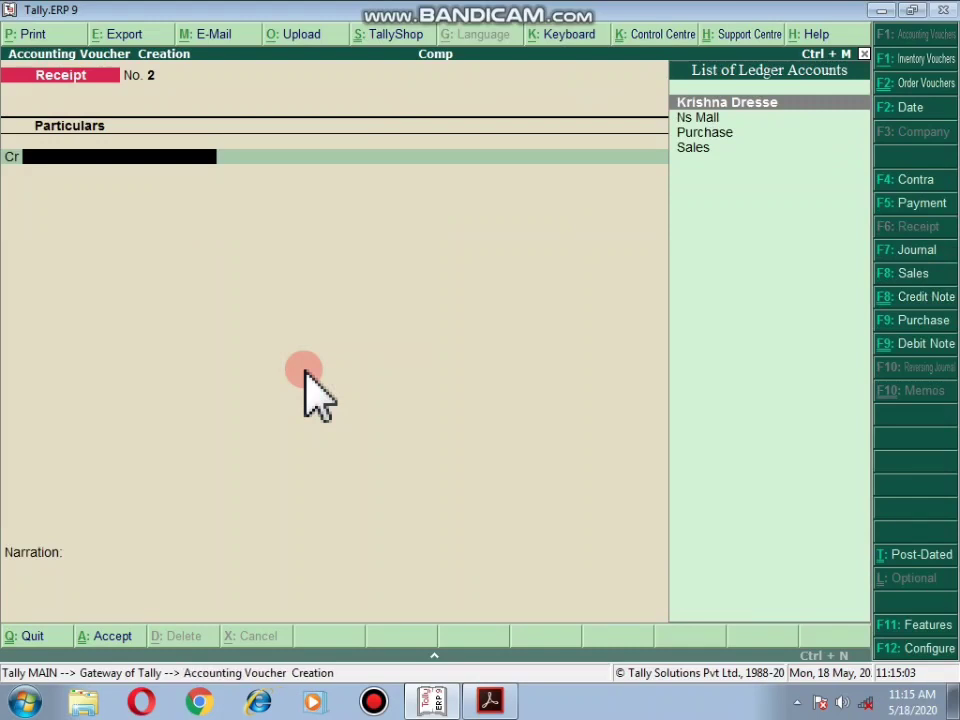
key(Down)
key(Return)
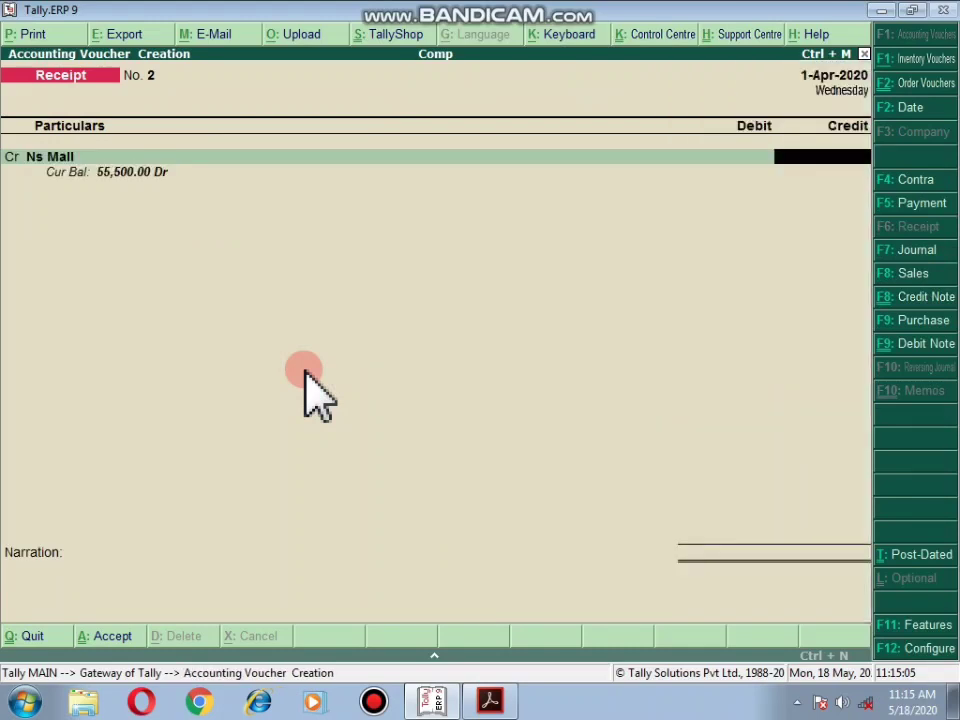
text(55,500)
key(Return)
key(Return)
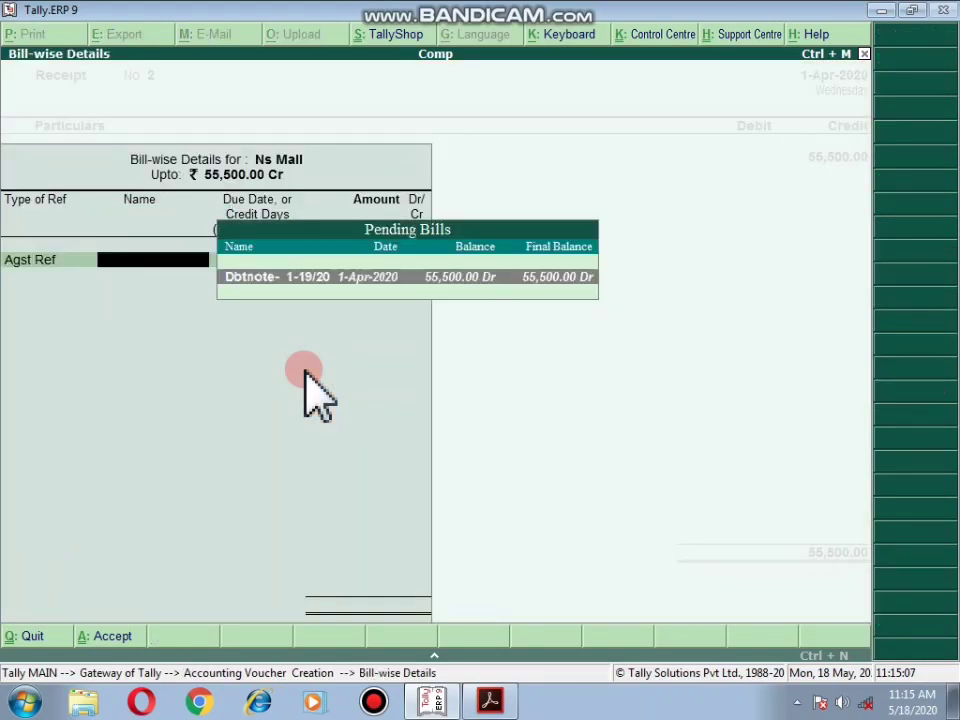
Step: Allocate the receipt against the pending bill Dbtnote- 1-19/20, debit Cash with 55,500, and save the voucher
key(Return)
key(Return)
key(Return)
key(Return)
key(Return)
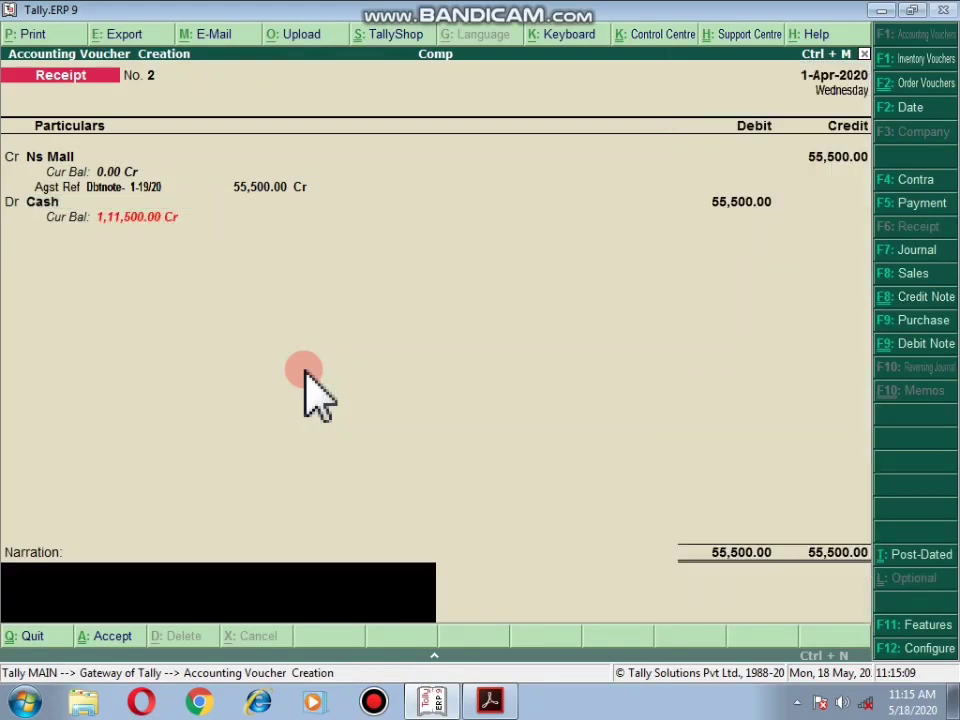
key(Return)
key(Return)
Step: Review the handwritten transactions in Adobe Acrobat Reader, and leave the blank Stock Journal in Tally.ERP 9 for the Gateway of Tally
key(alt+F7)
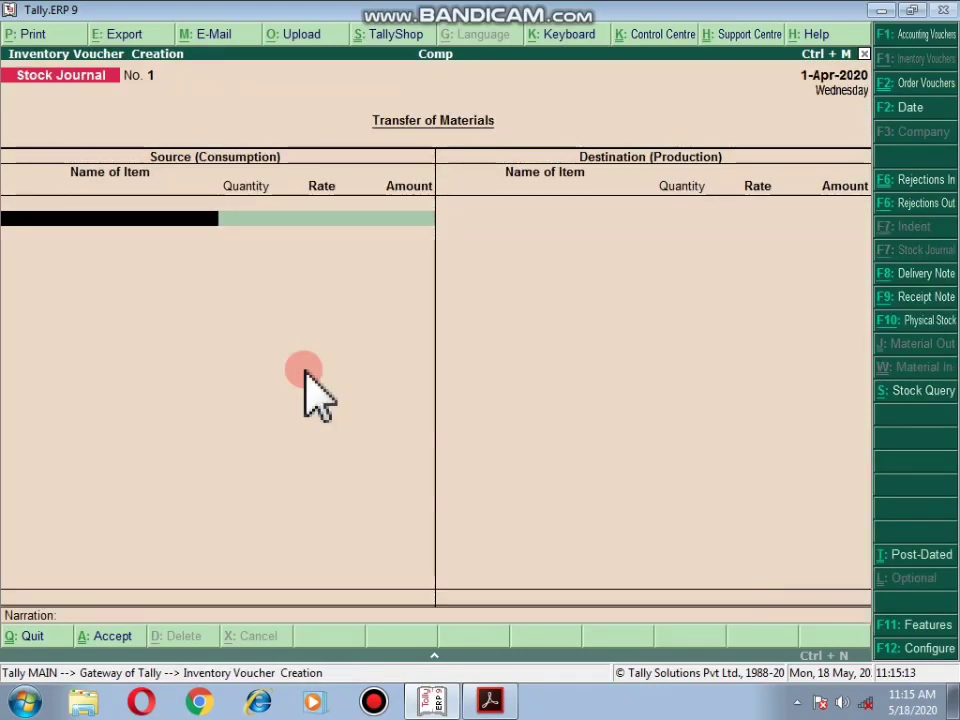
click(488, 702)
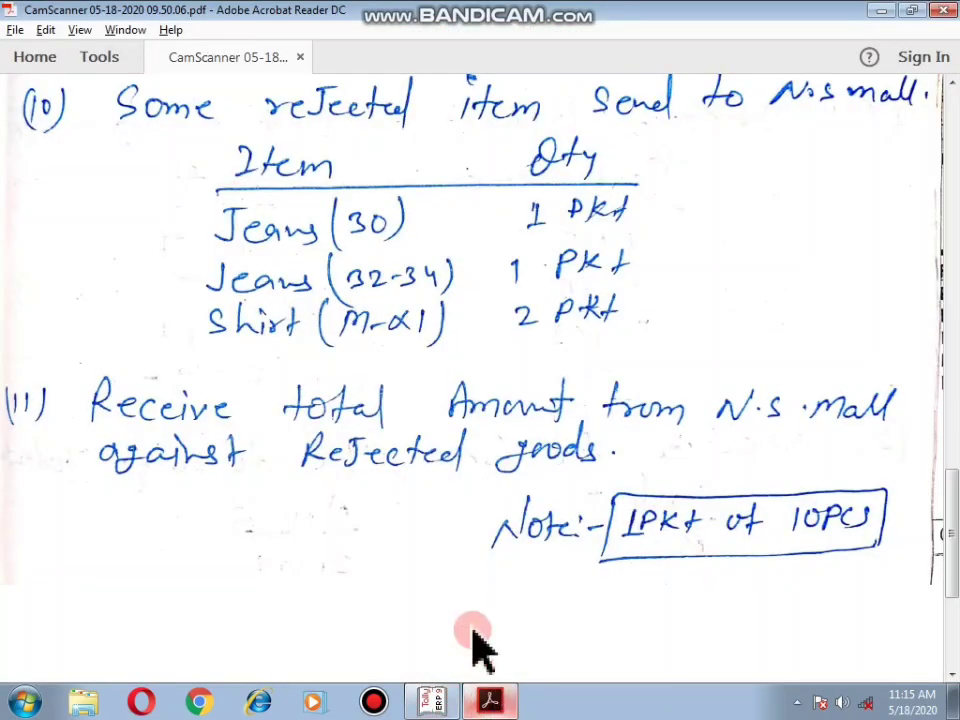
scroll(435, 561, up, 5)
scroll(435, 561, up, 20)
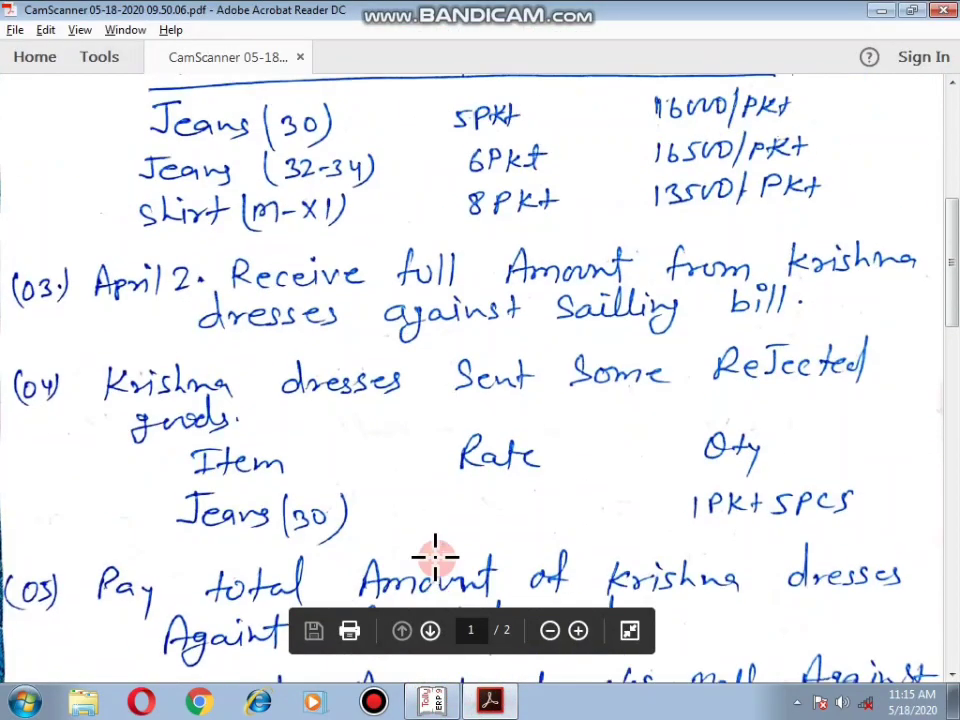
scroll(446, 465, down, 10)
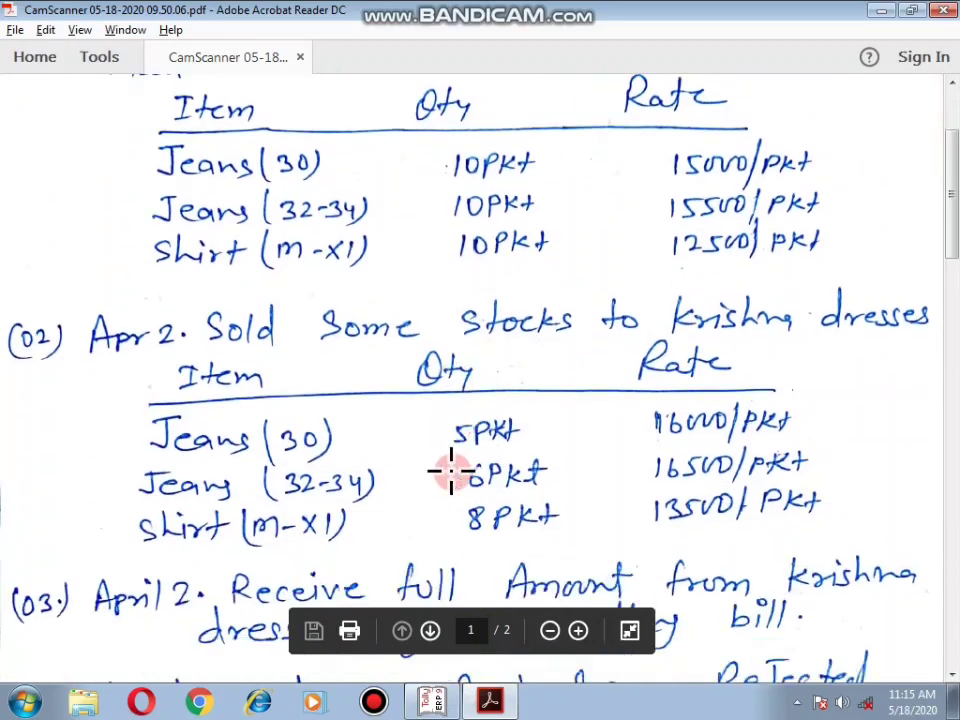
scroll(465, 485, down, 3)
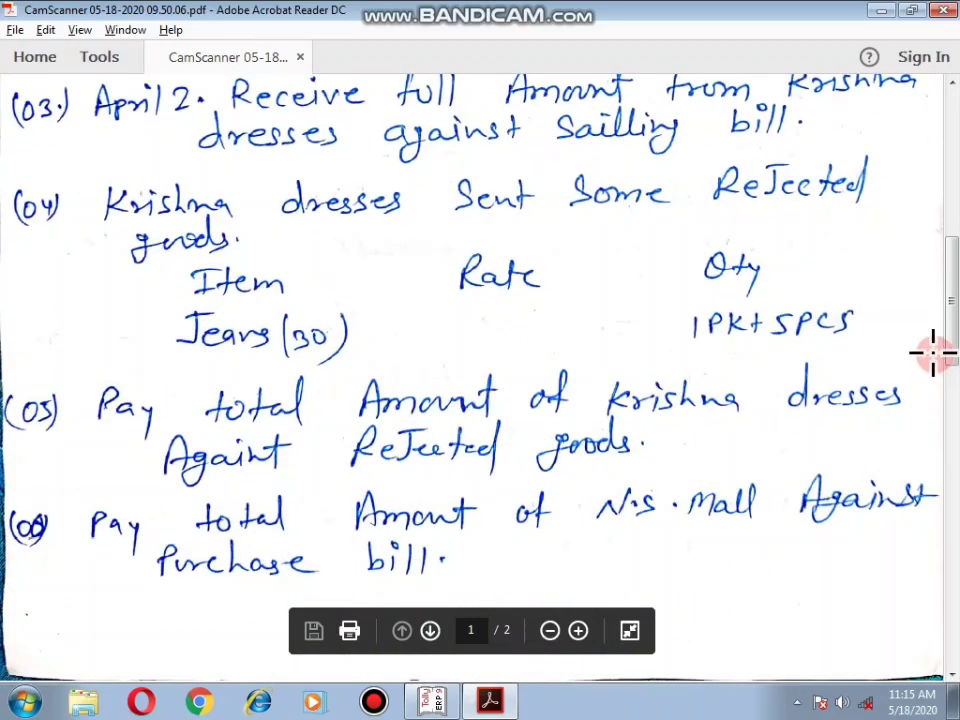
drag(945, 336, 951, 548)
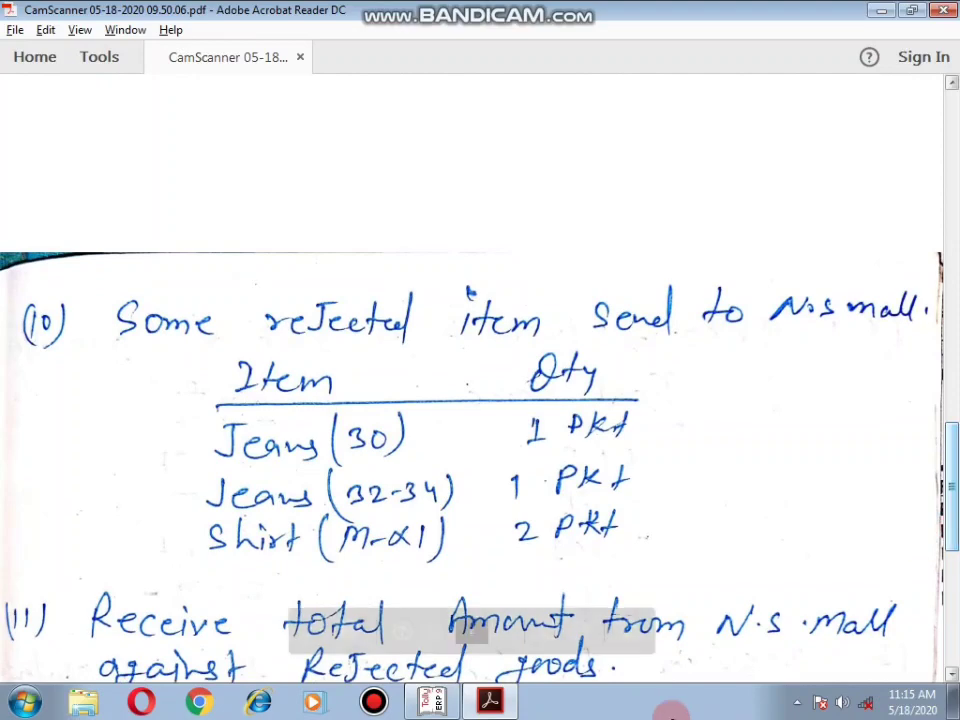
click(436, 702)
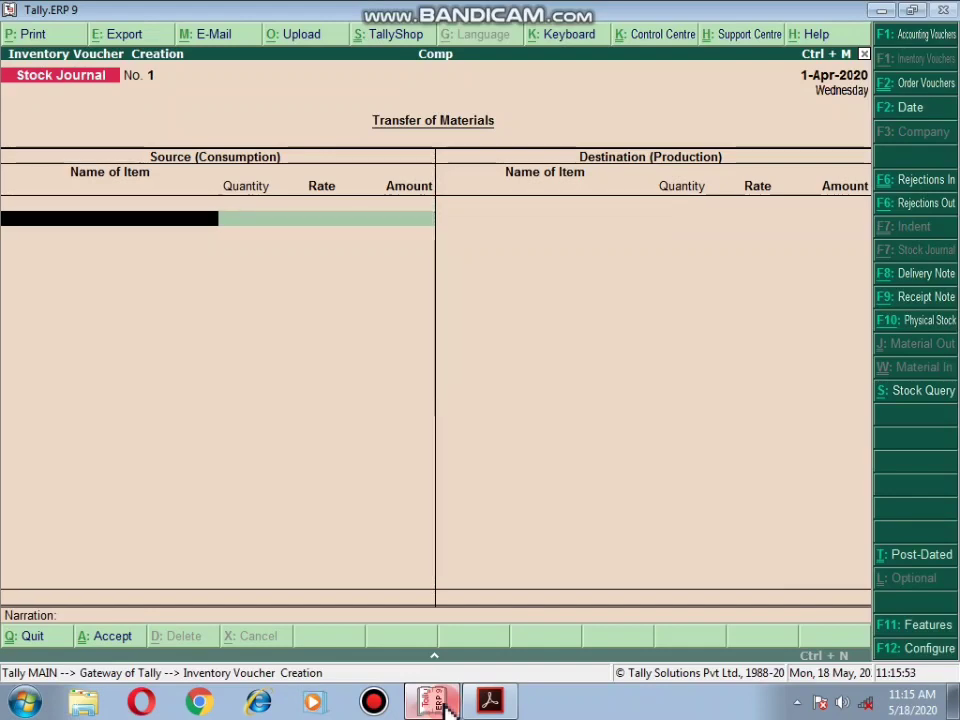
key(Escape)
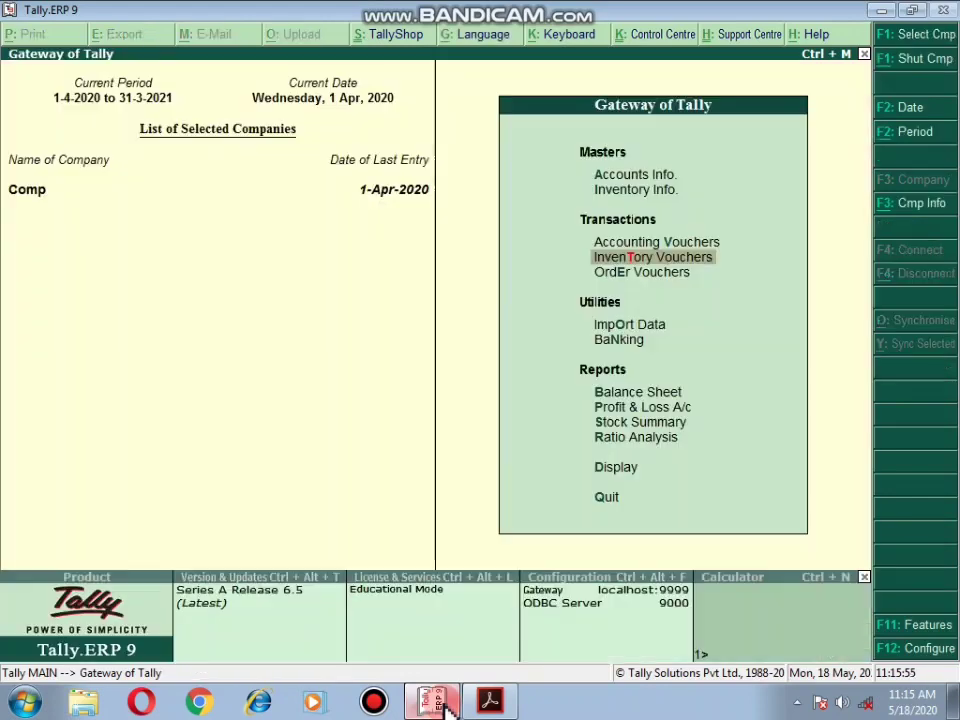